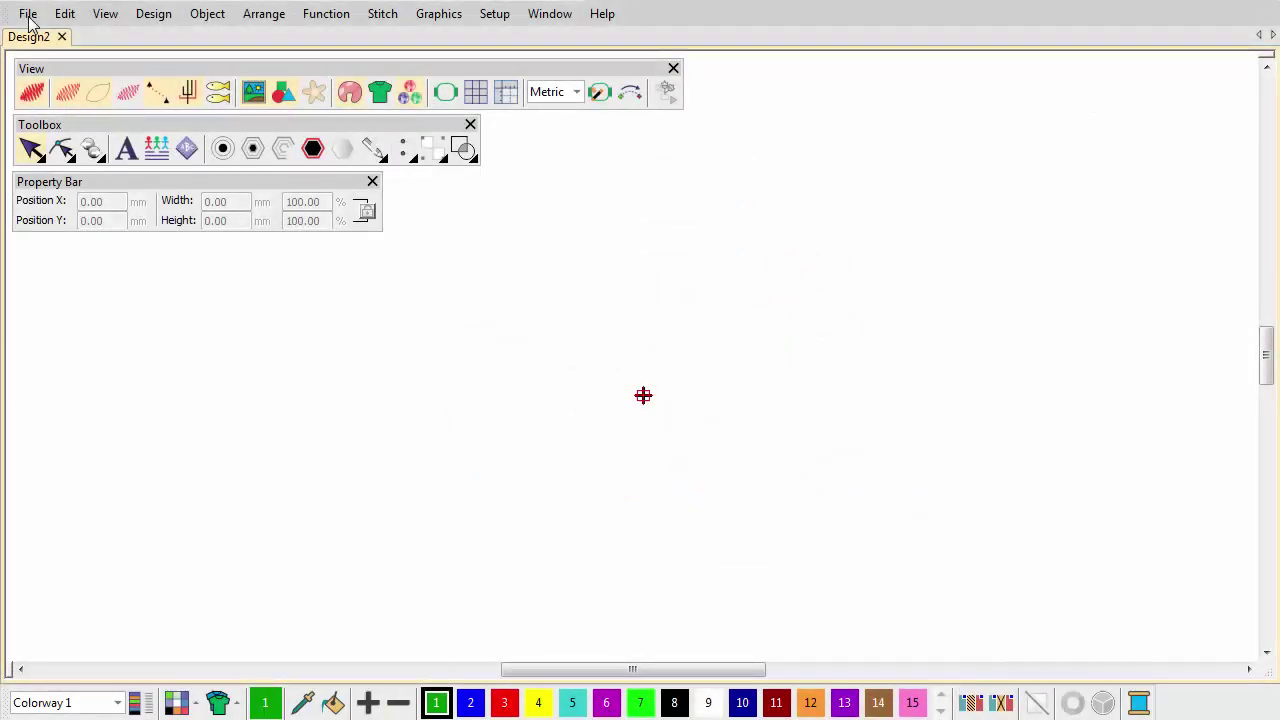
- Import the Logo.png badge image and resize it to 100 mm wide
click(29, 20)
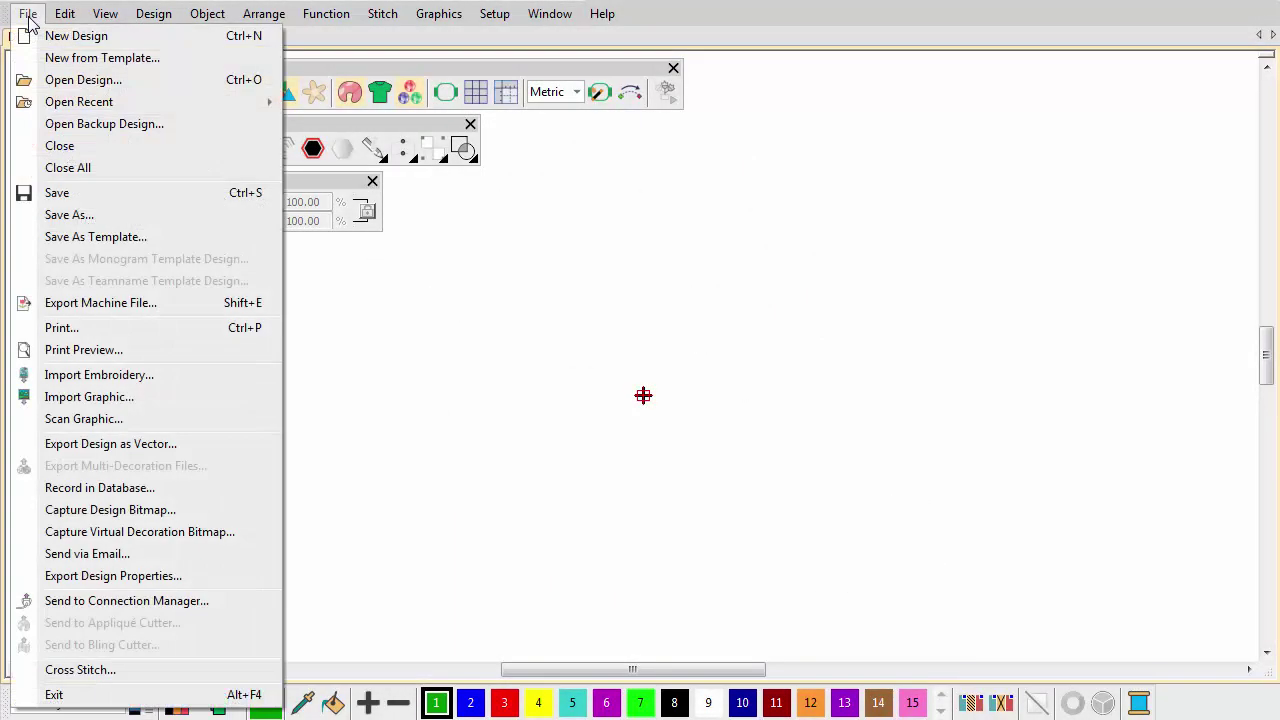
click(90, 397)
click(491, 262)
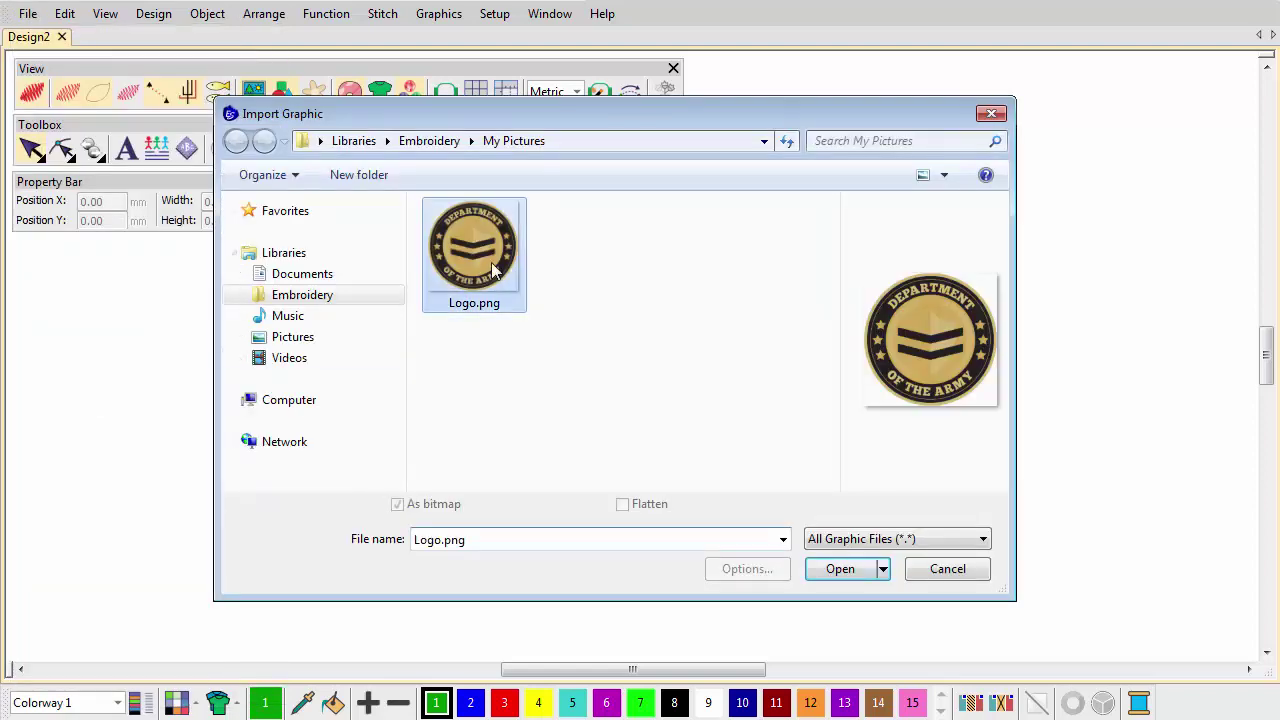
click(841, 568)
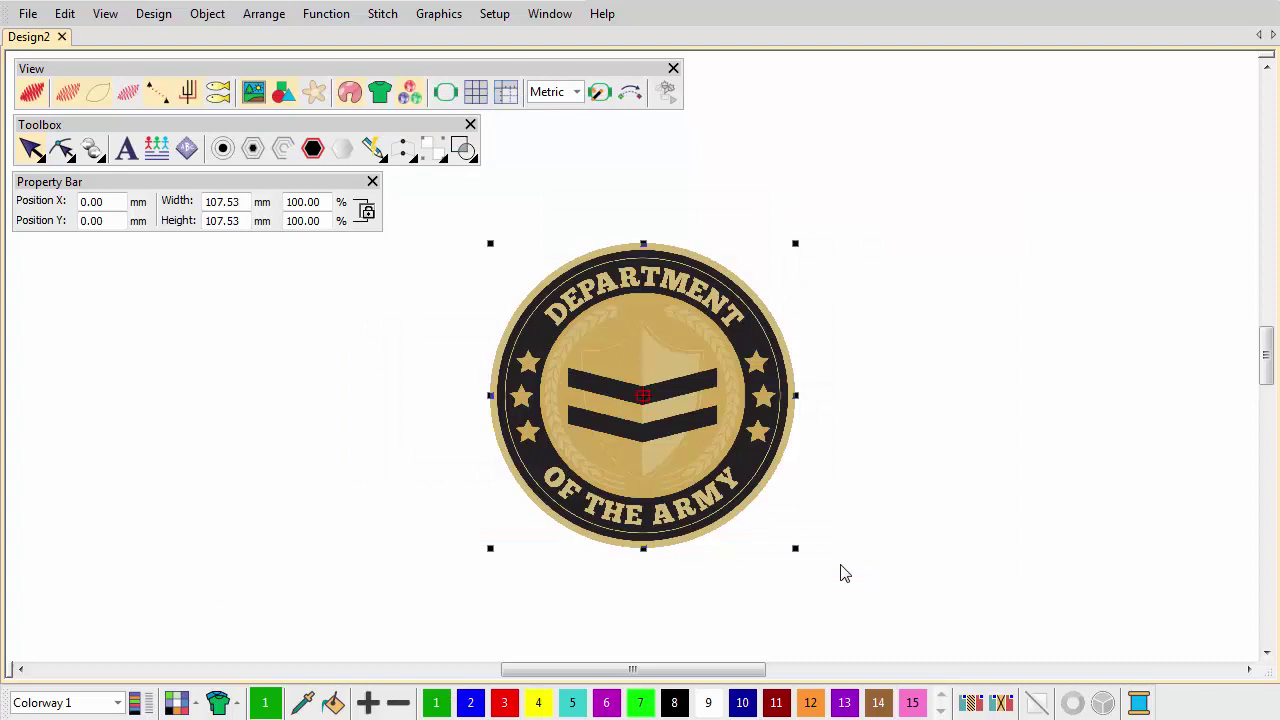
double_click(246, 201)
text(100)
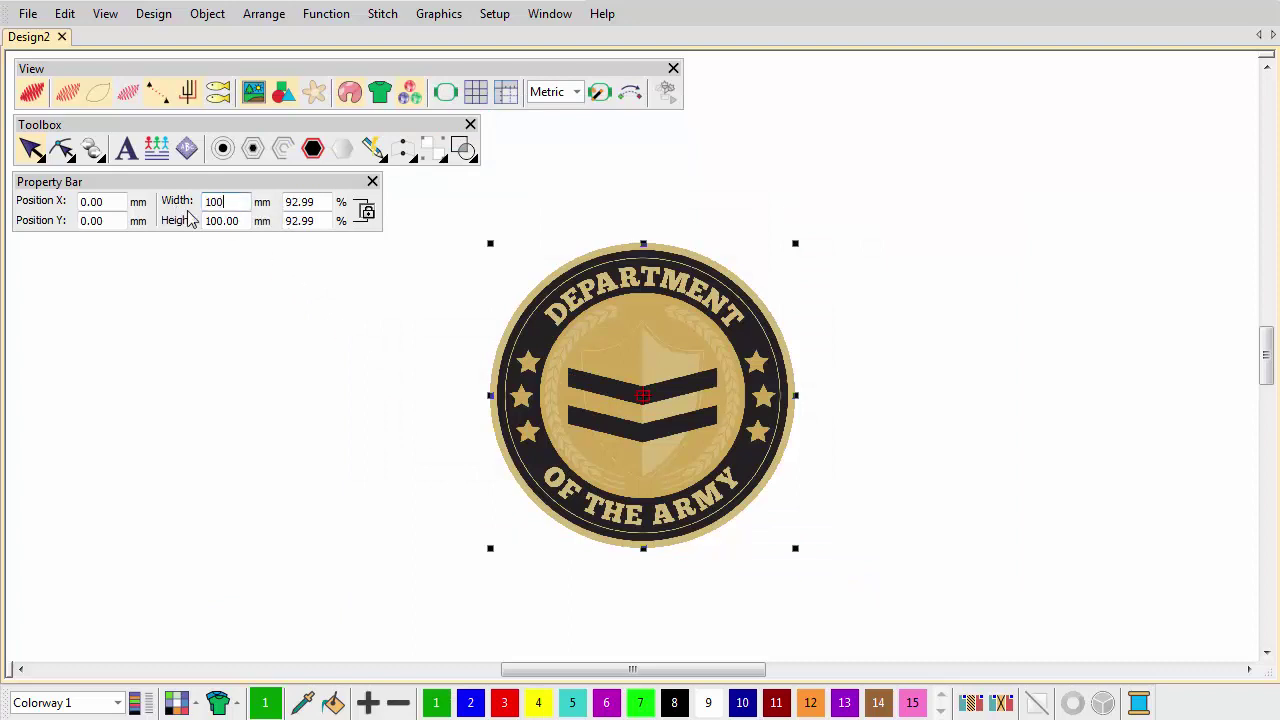
key(Return)
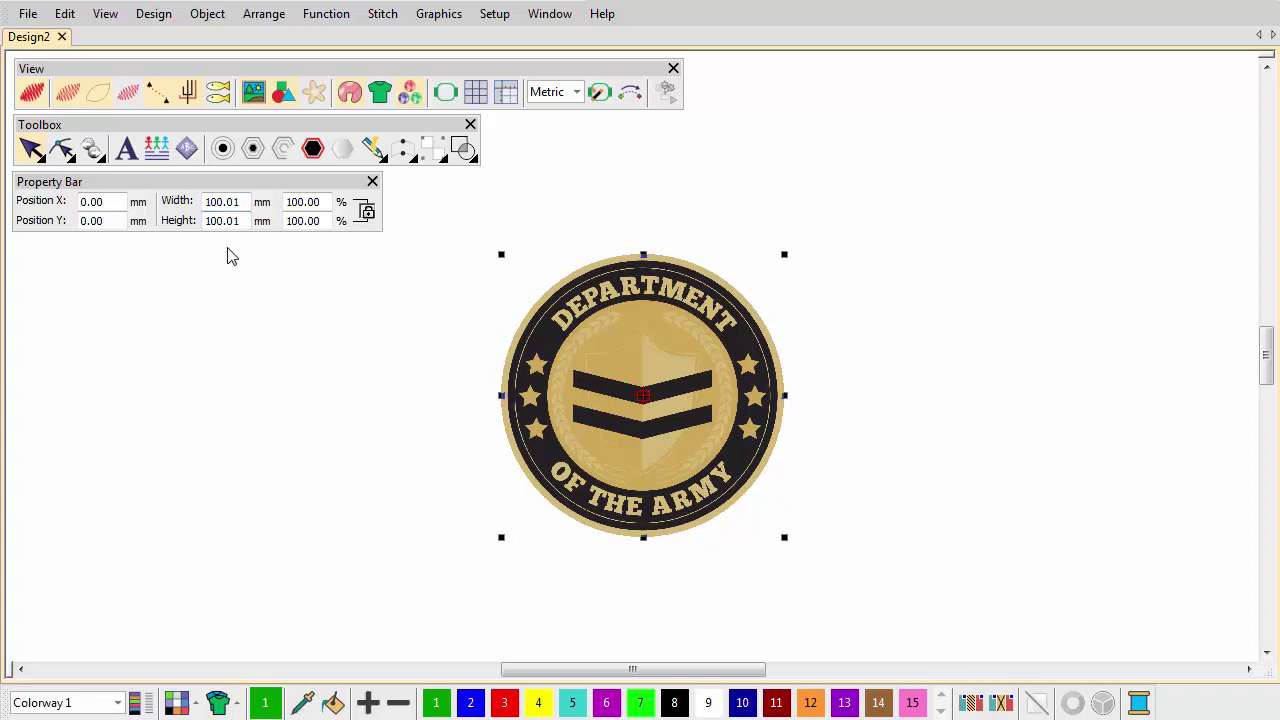
click(228, 257)
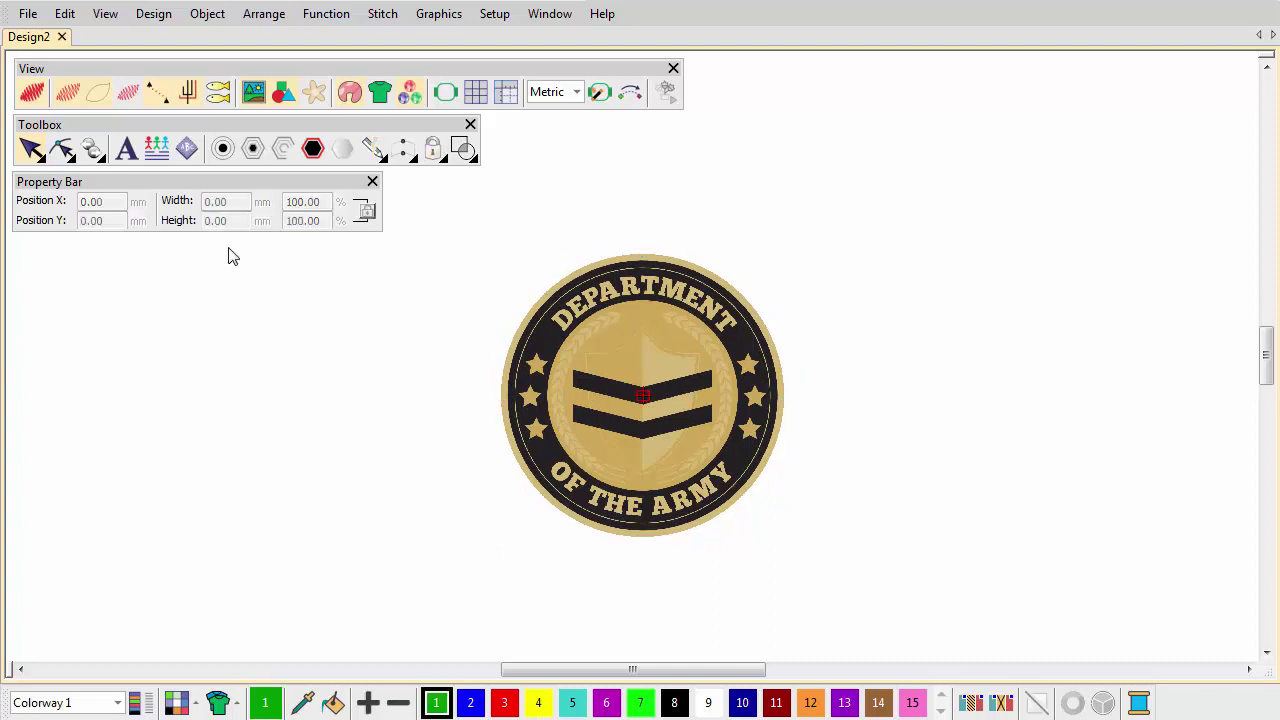
- Turn on Auto Fabric and set the fabric type to Emblem
click(154, 16)
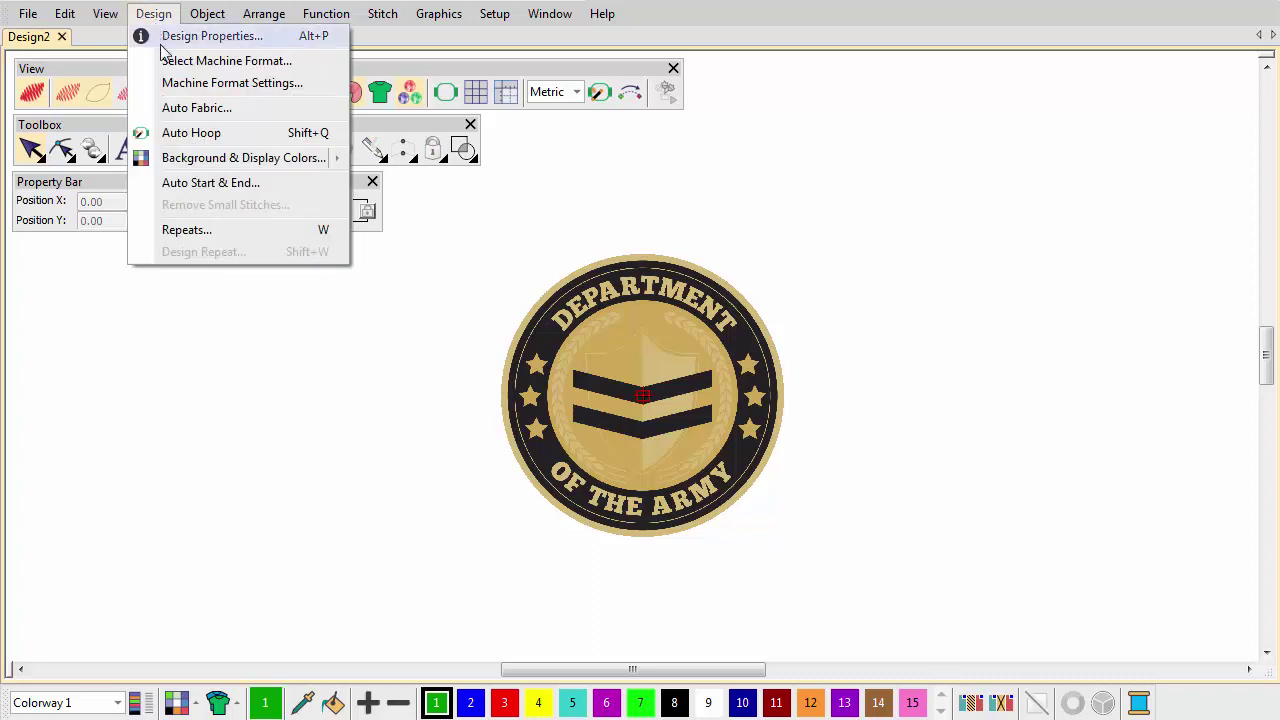
click(175, 107)
click(478, 295)
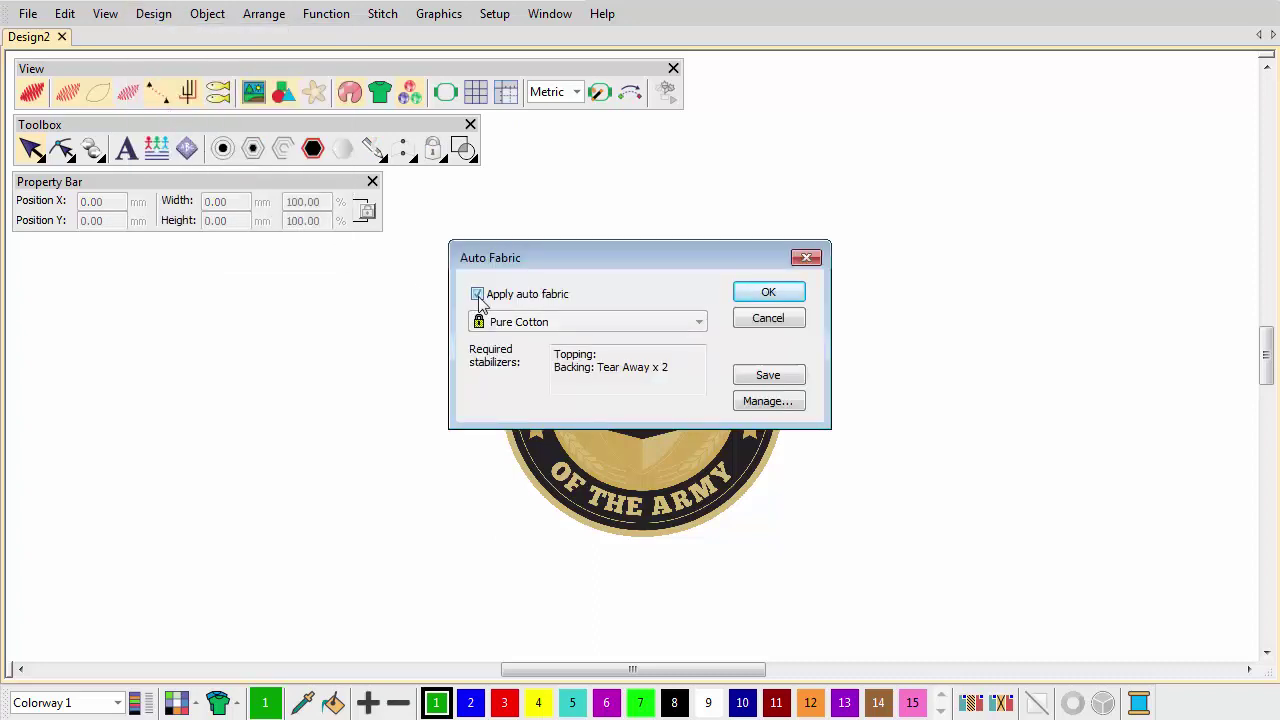
click(490, 322)
scroll(510, 350, up, 1)
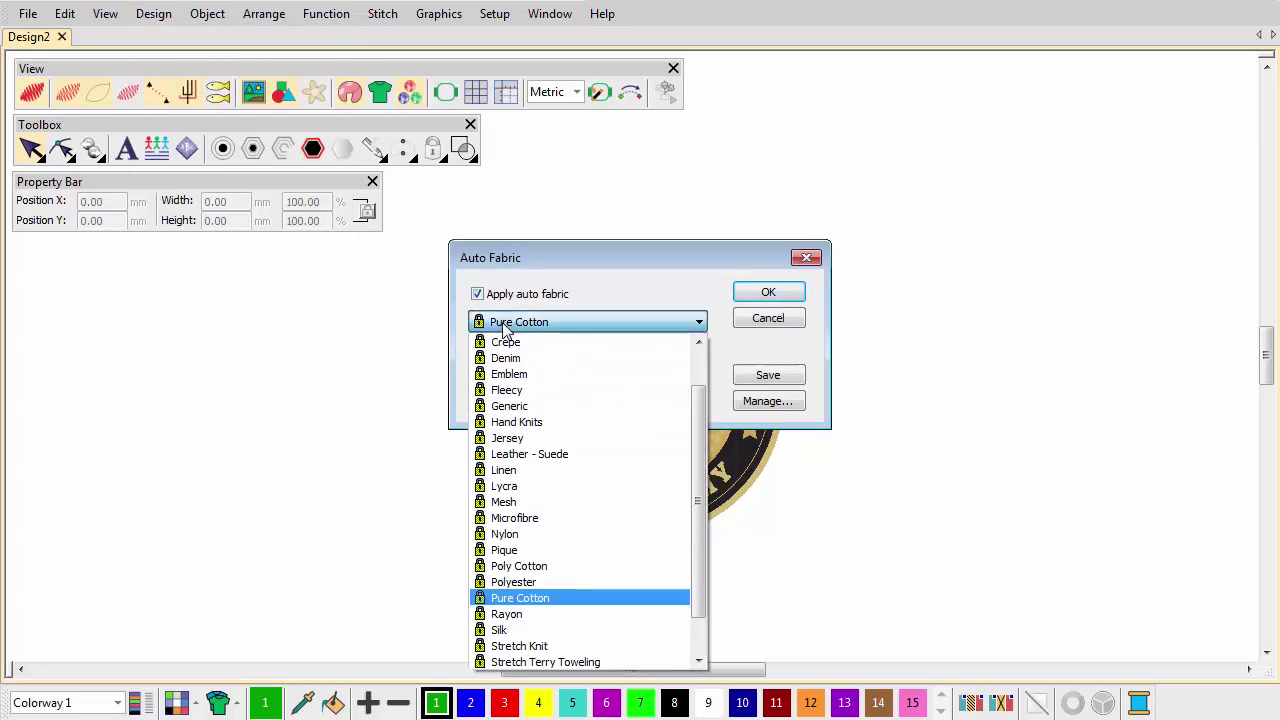
click(513, 376)
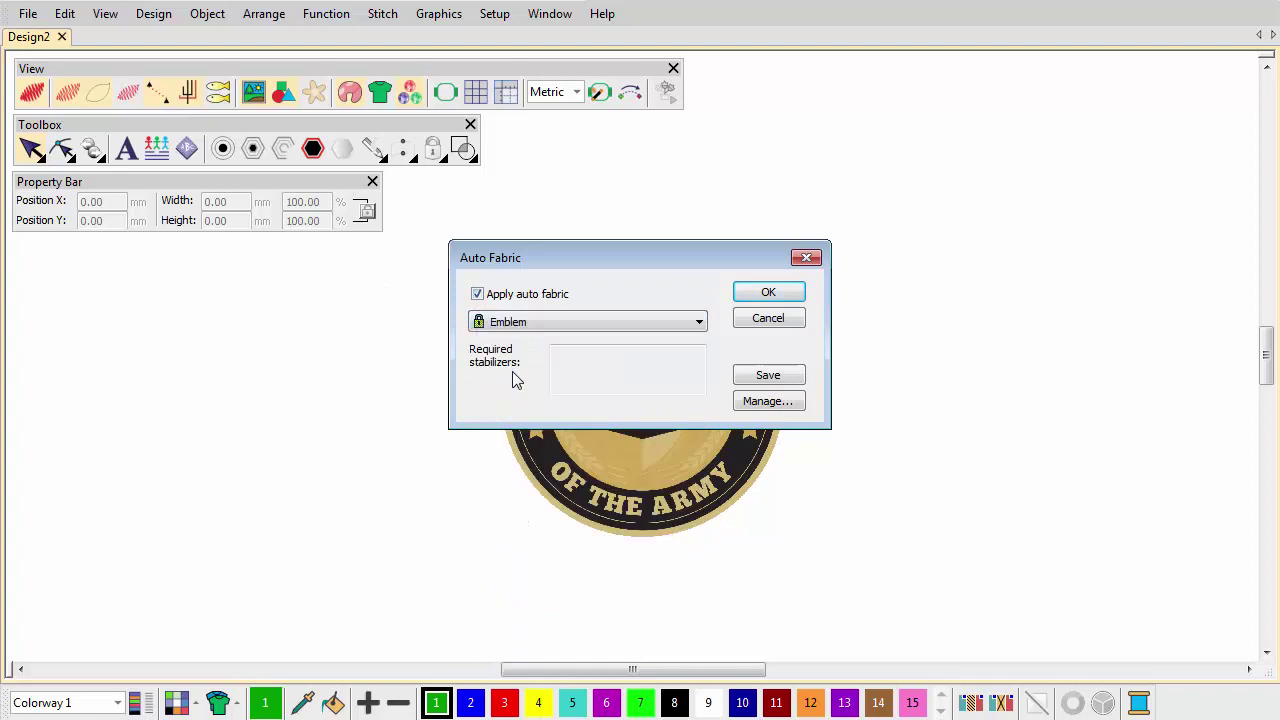
click(768, 293)
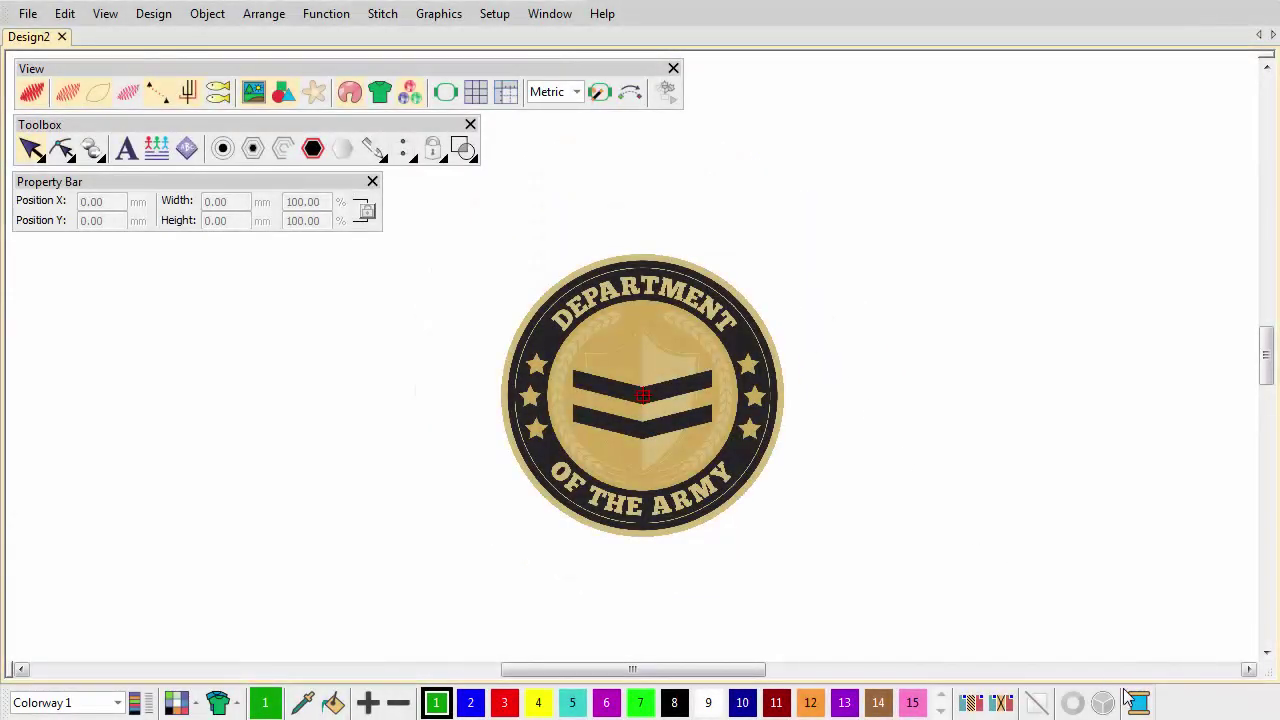
- Replace the Isacord 40 thread chart with Madeira Classic 40
click(1138, 702)
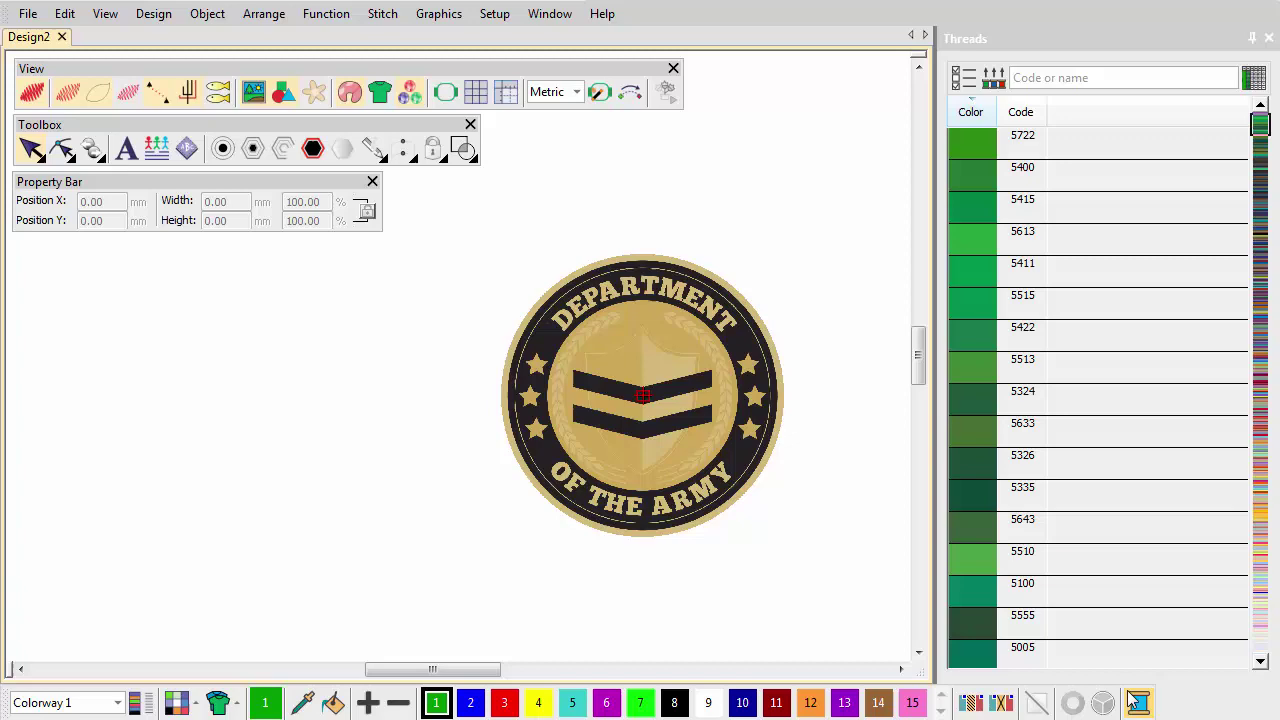
click(962, 86)
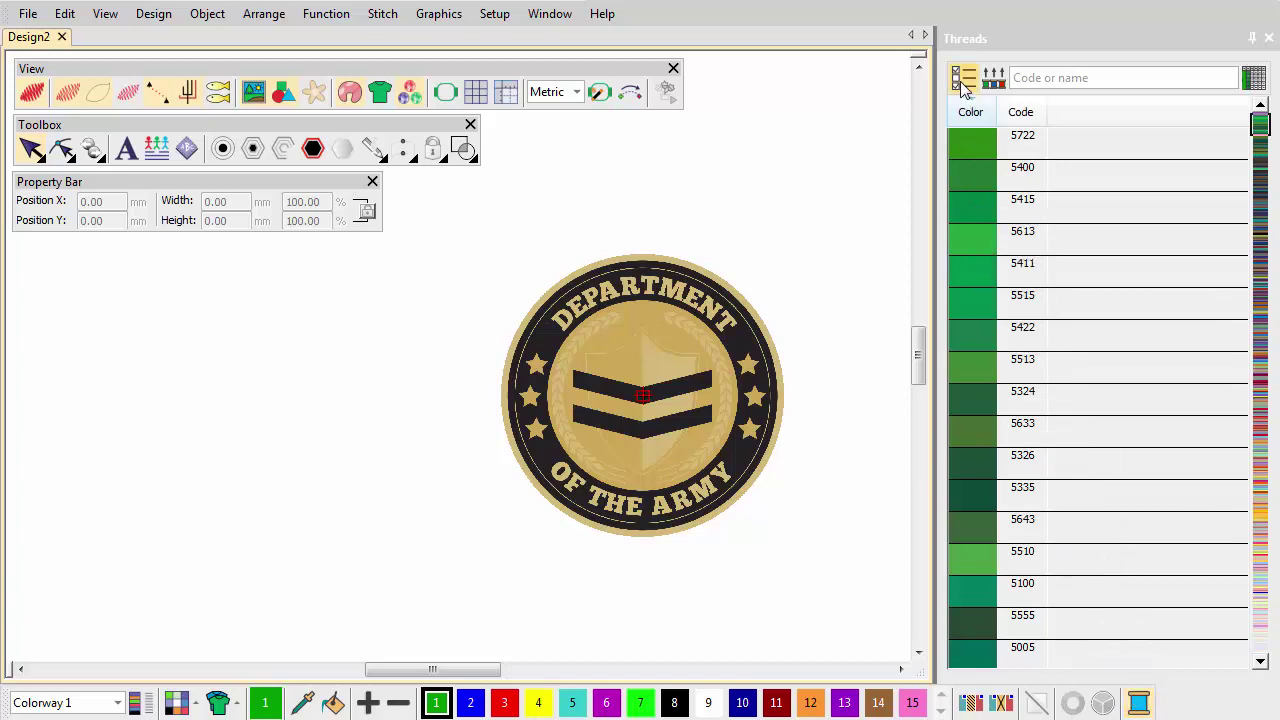
double_click(717, 215)
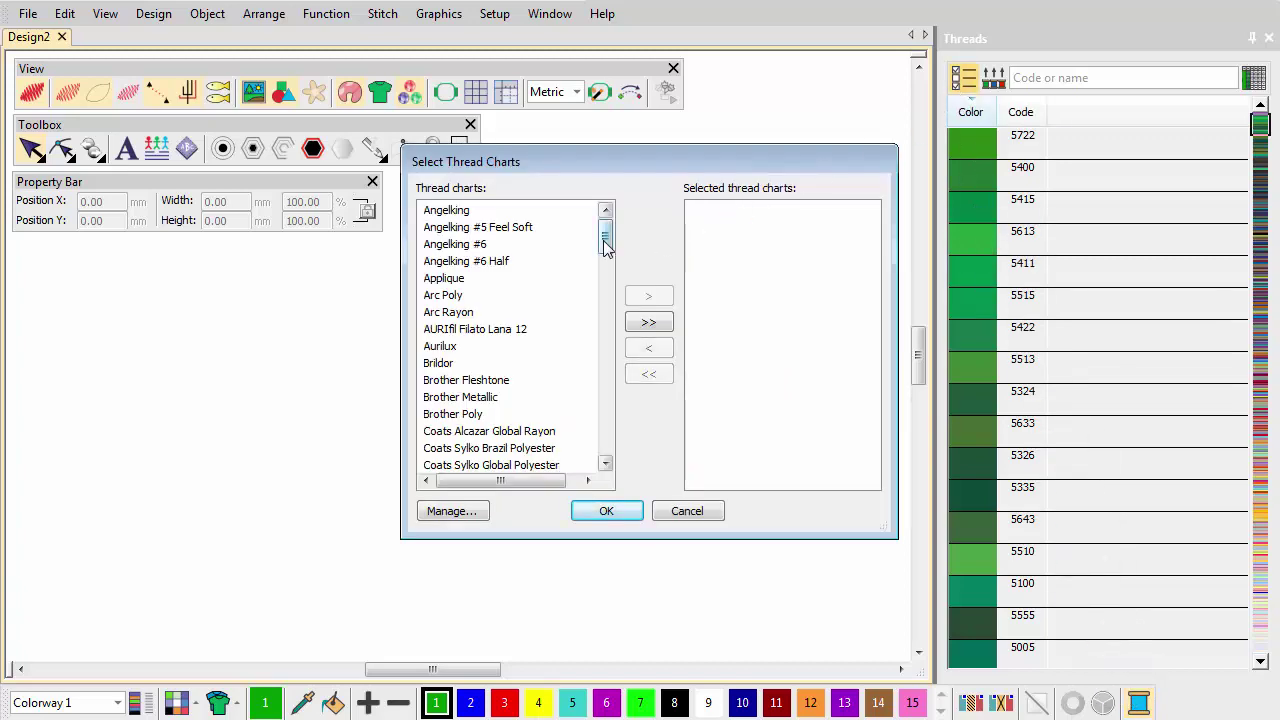
drag(605, 238, 596, 363)
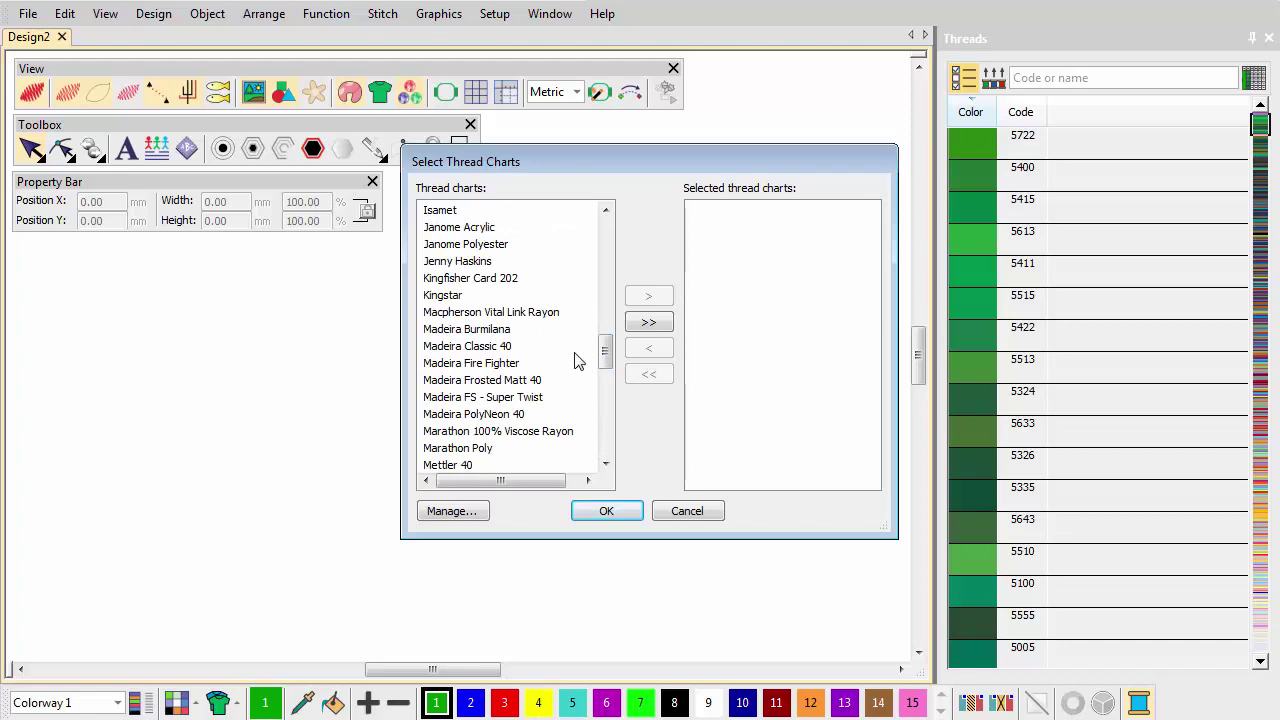
click(508, 346)
click(660, 298)
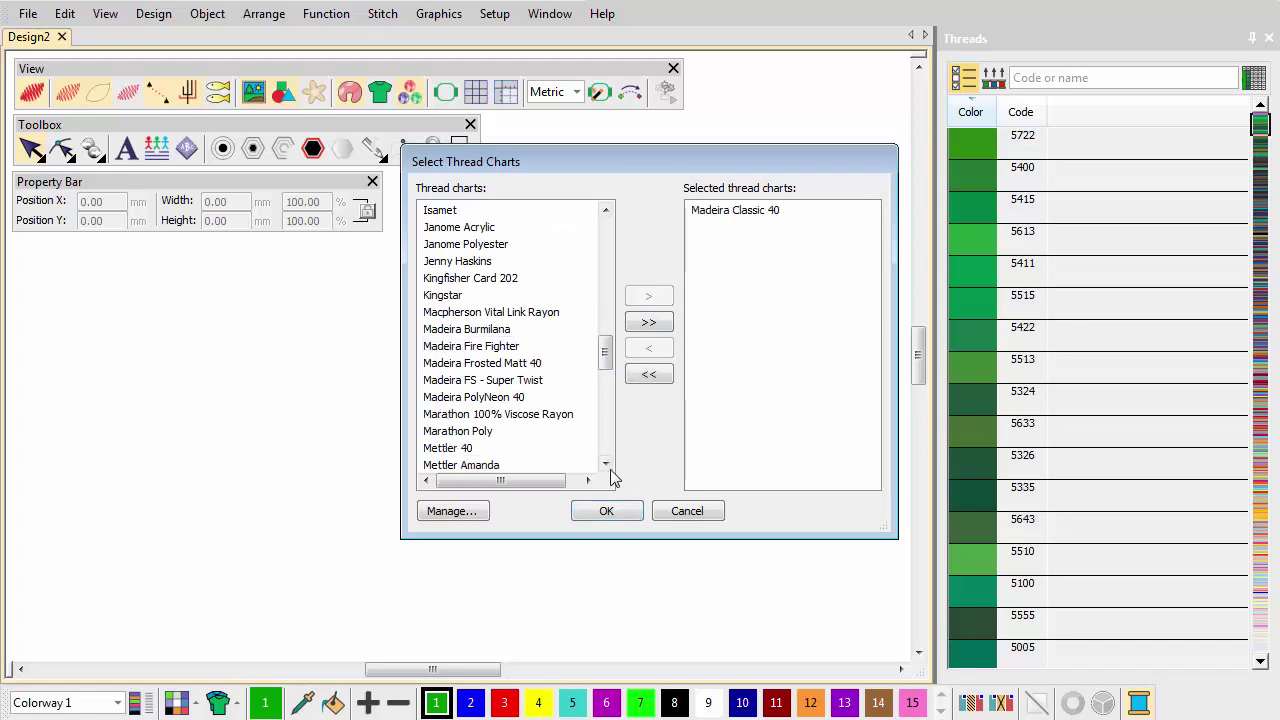
click(606, 511)
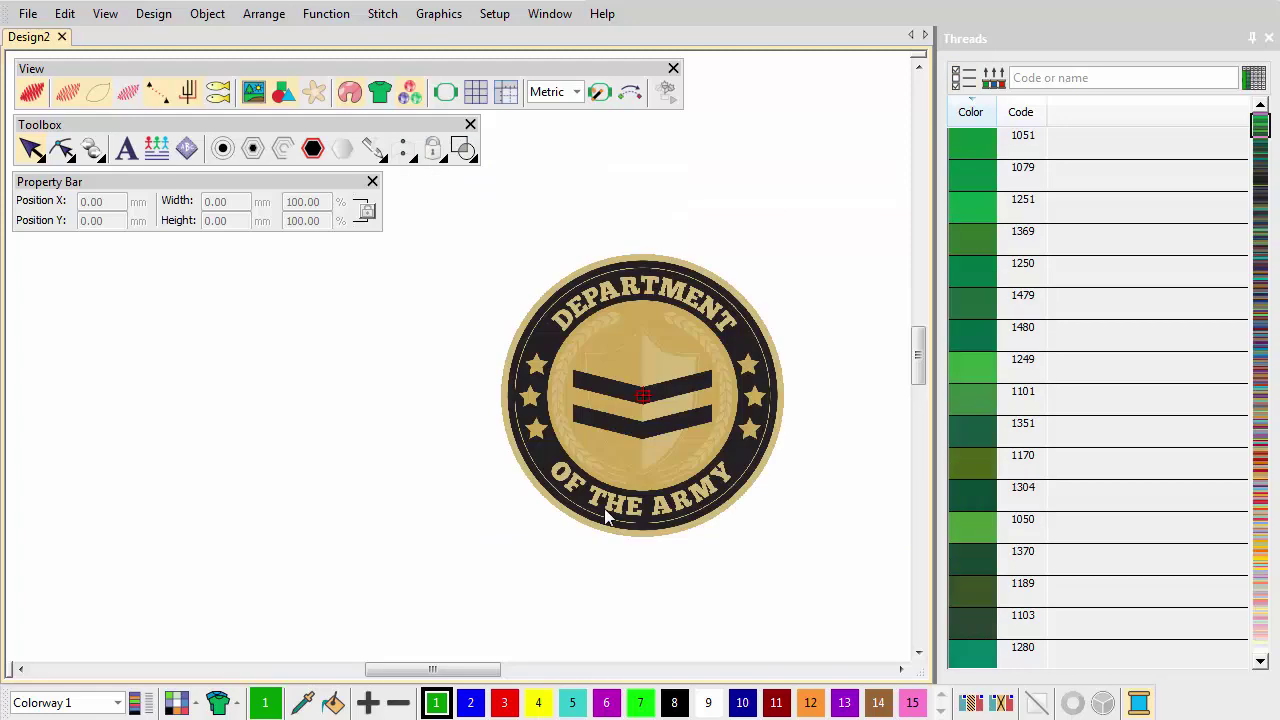
- Assign Madeira threads 1044, 1055 and 1491 to colours 1, 2 and 3
click(1036, 84)
text(1044)
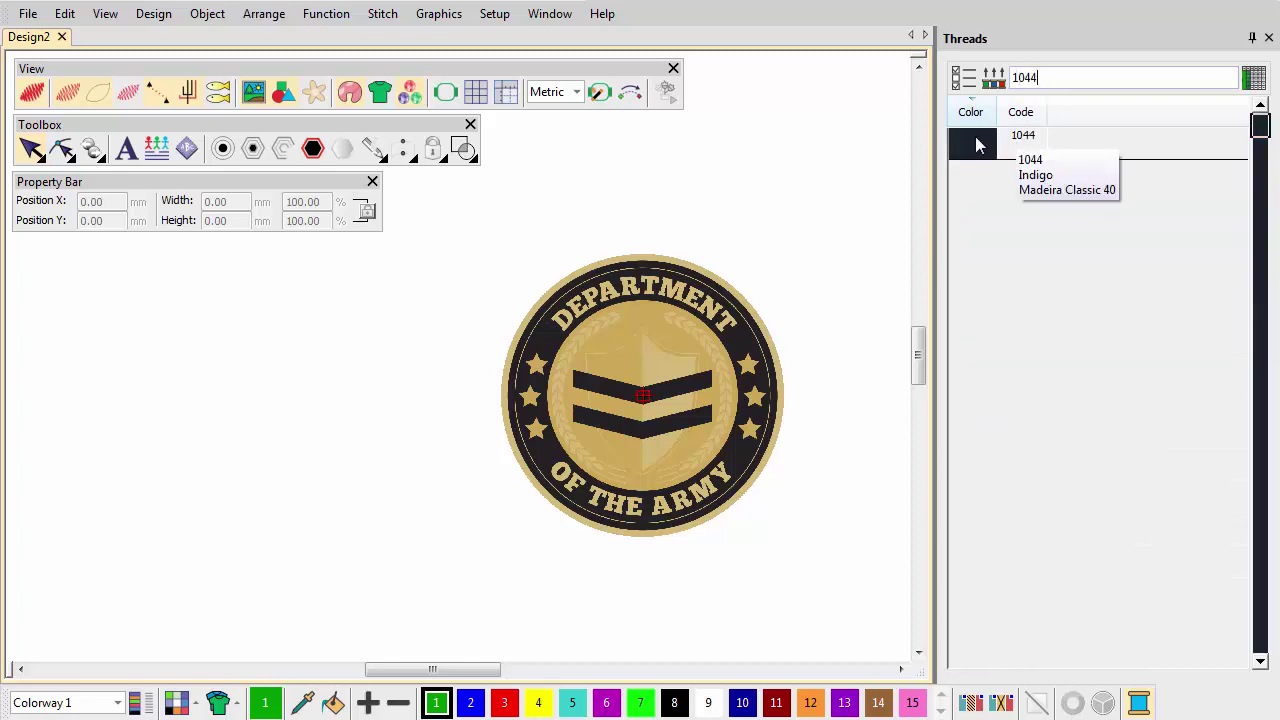
click(977, 144)
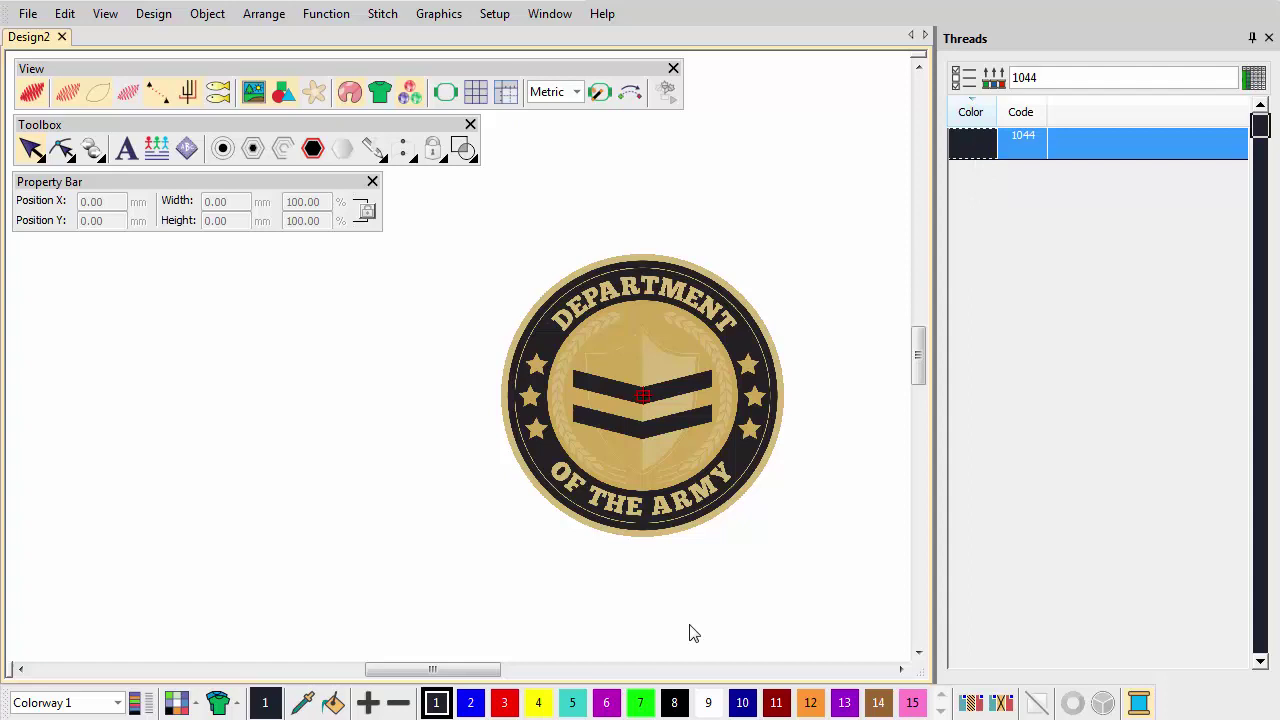
click(478, 705)
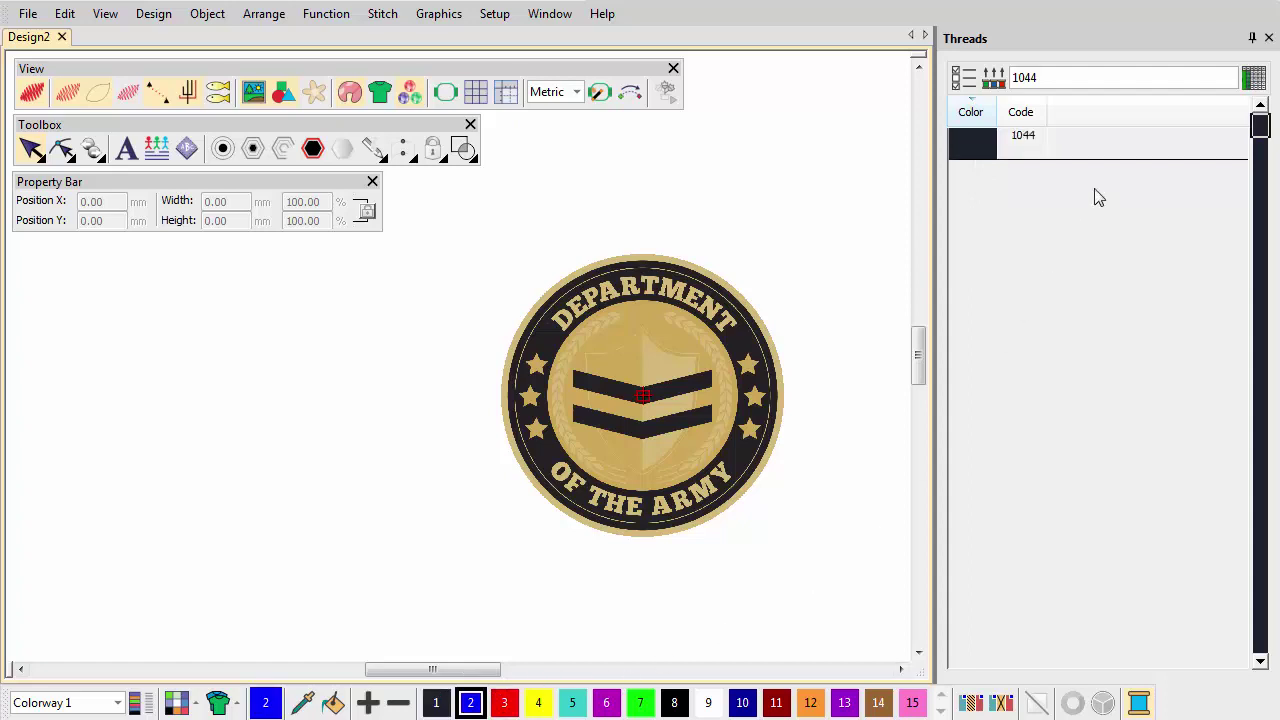
click(1071, 78)
text(10)
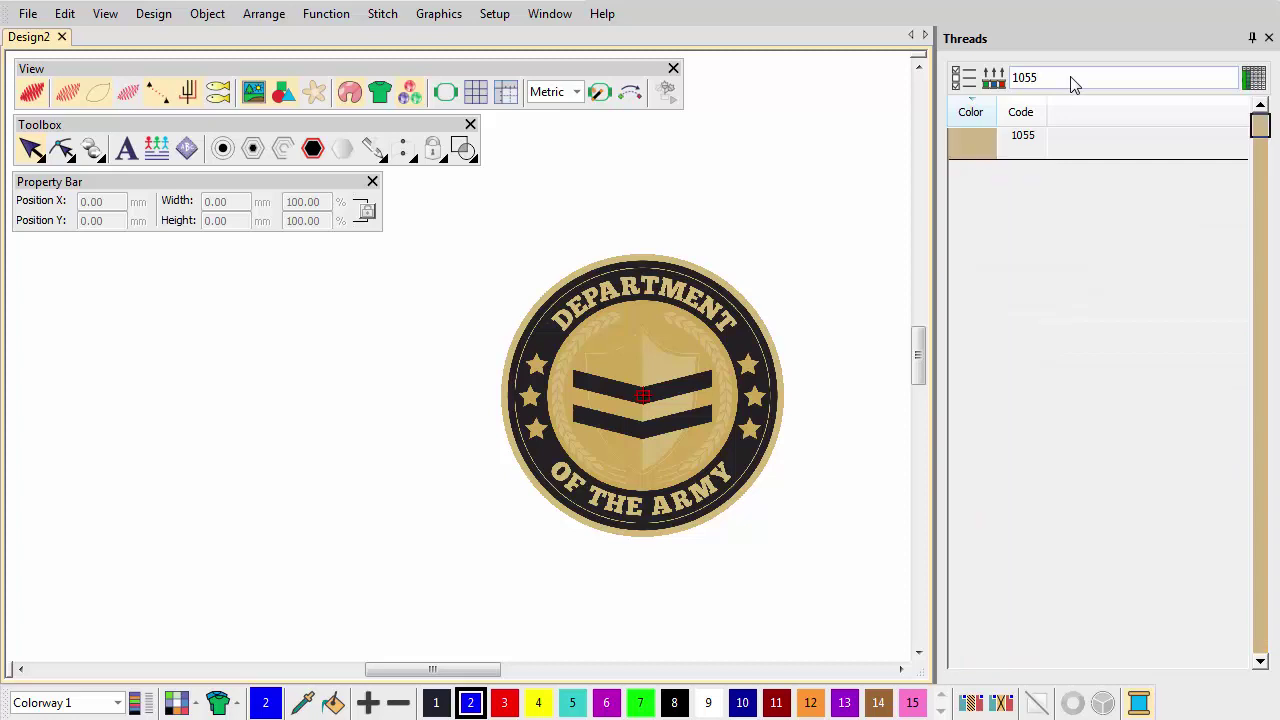
click(989, 141)
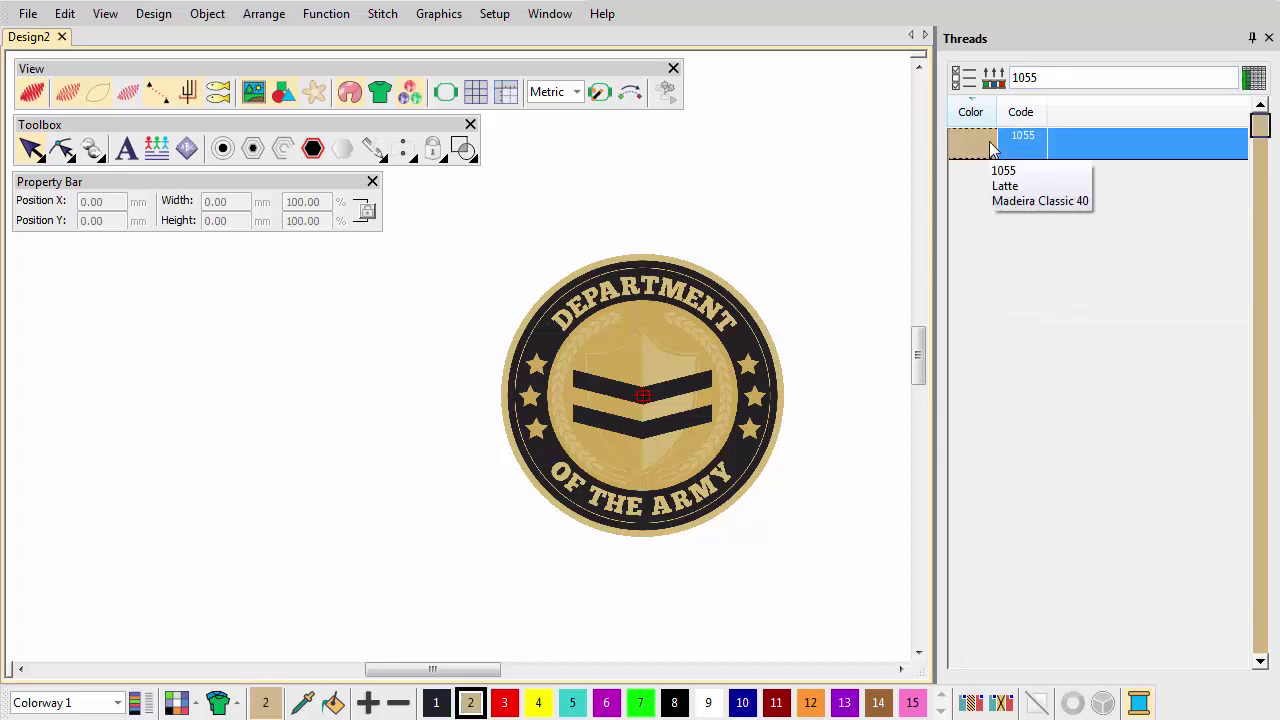
click(504, 703)
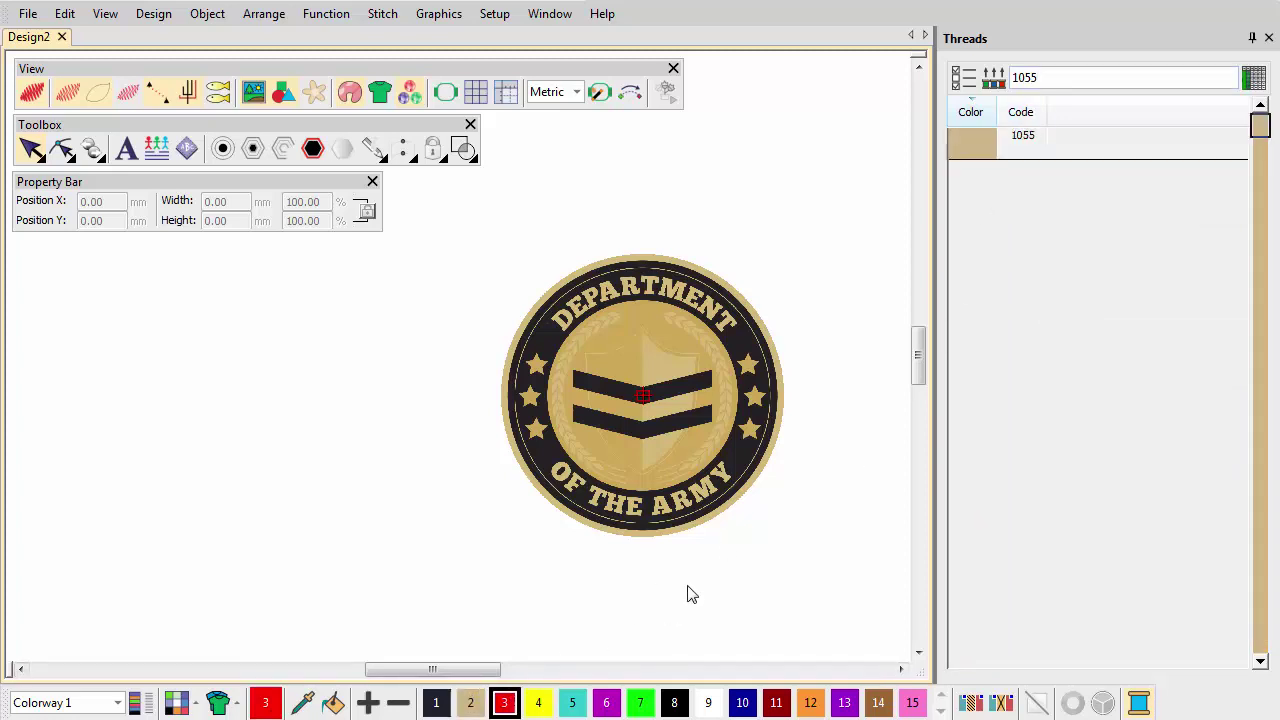
double_click(1030, 84)
text(14)
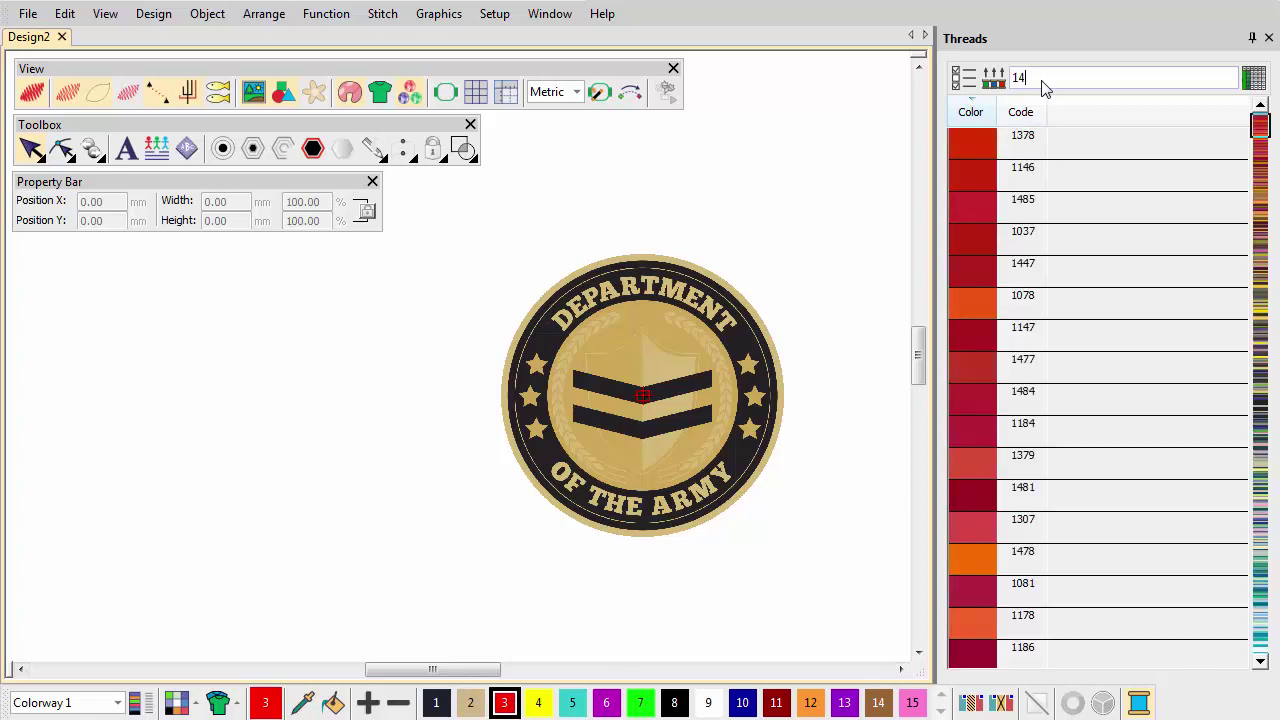
text(91)
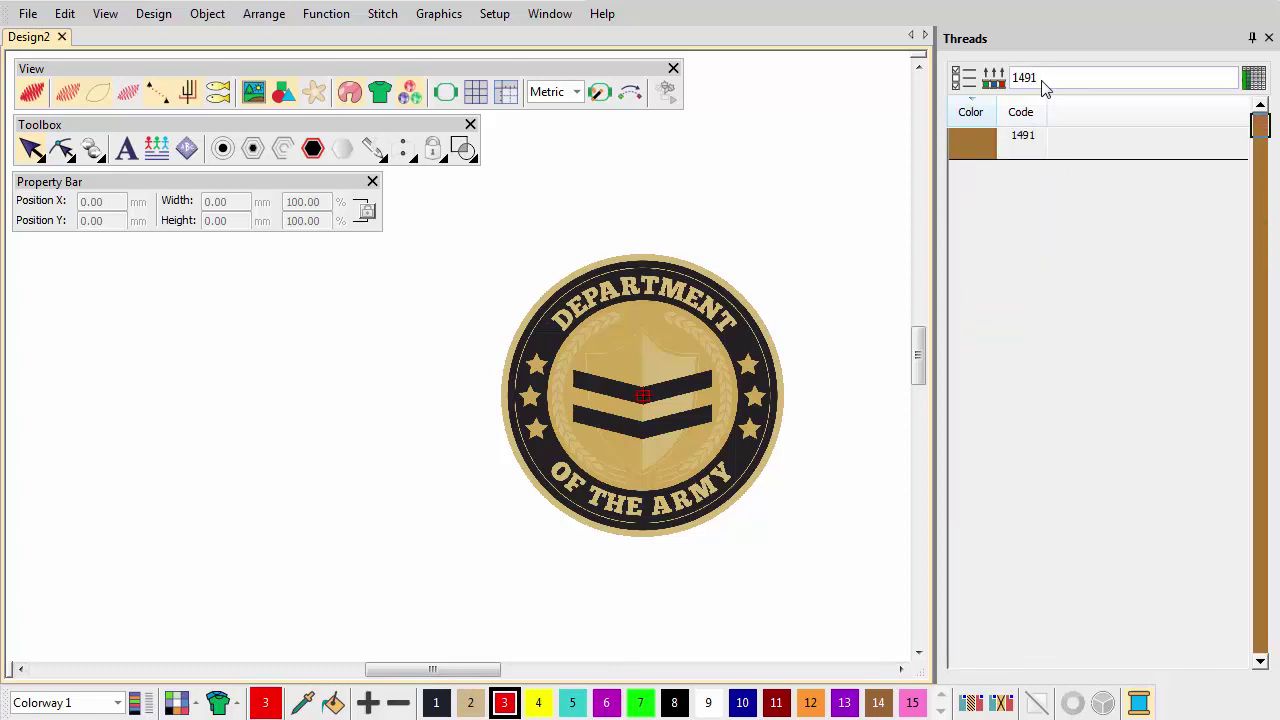
click(981, 141)
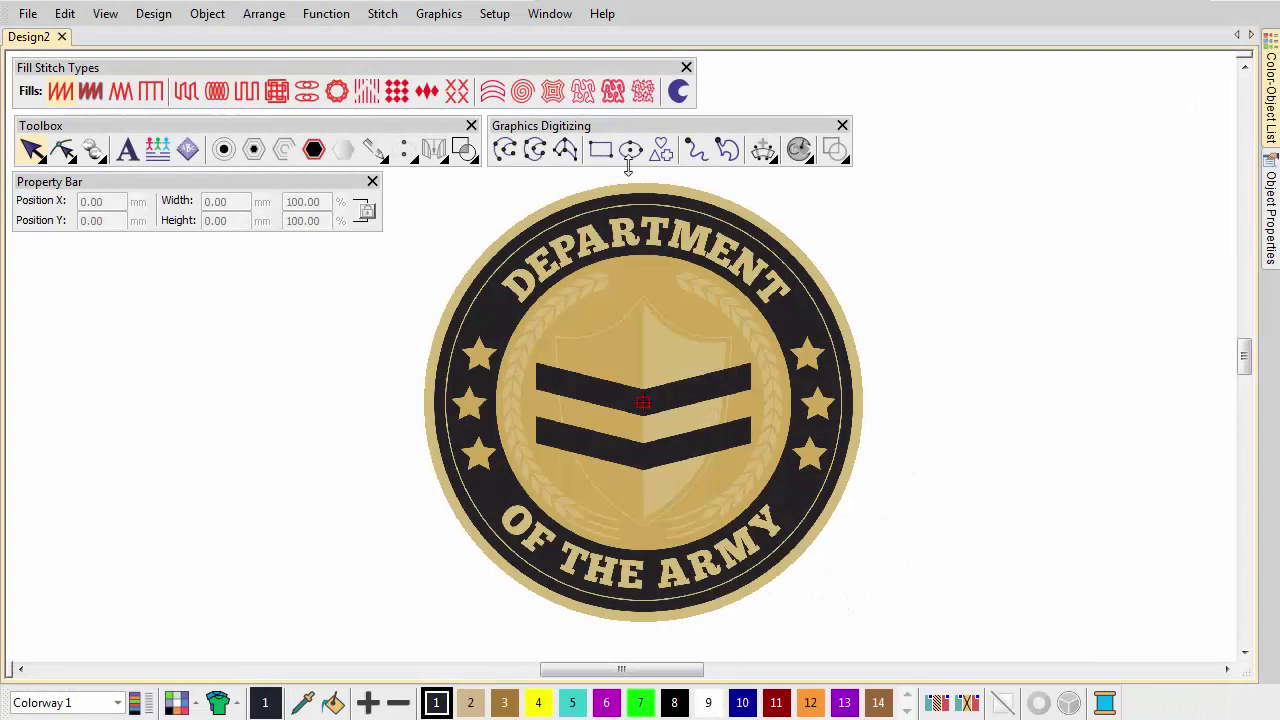
- Draw a fill-stitch circle over the badge and set its width to 100 mm
click(632, 152)
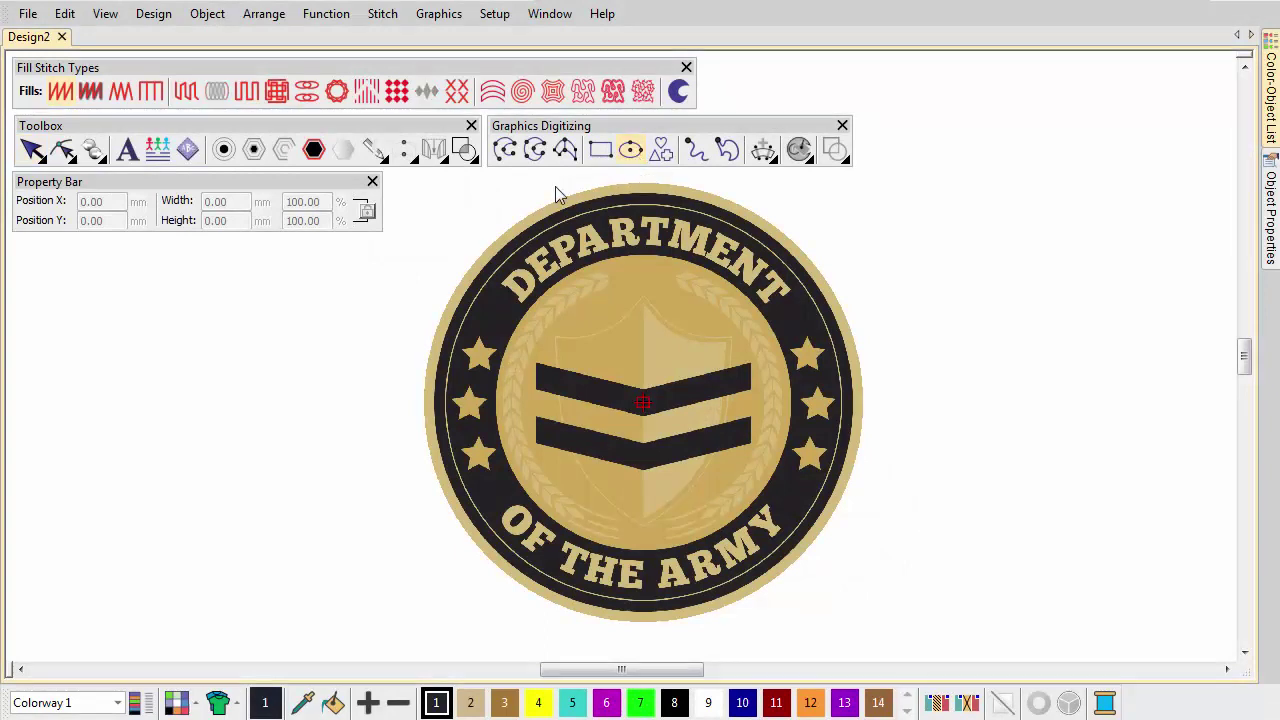
click(187, 92)
click(664, 627)
key(Return)
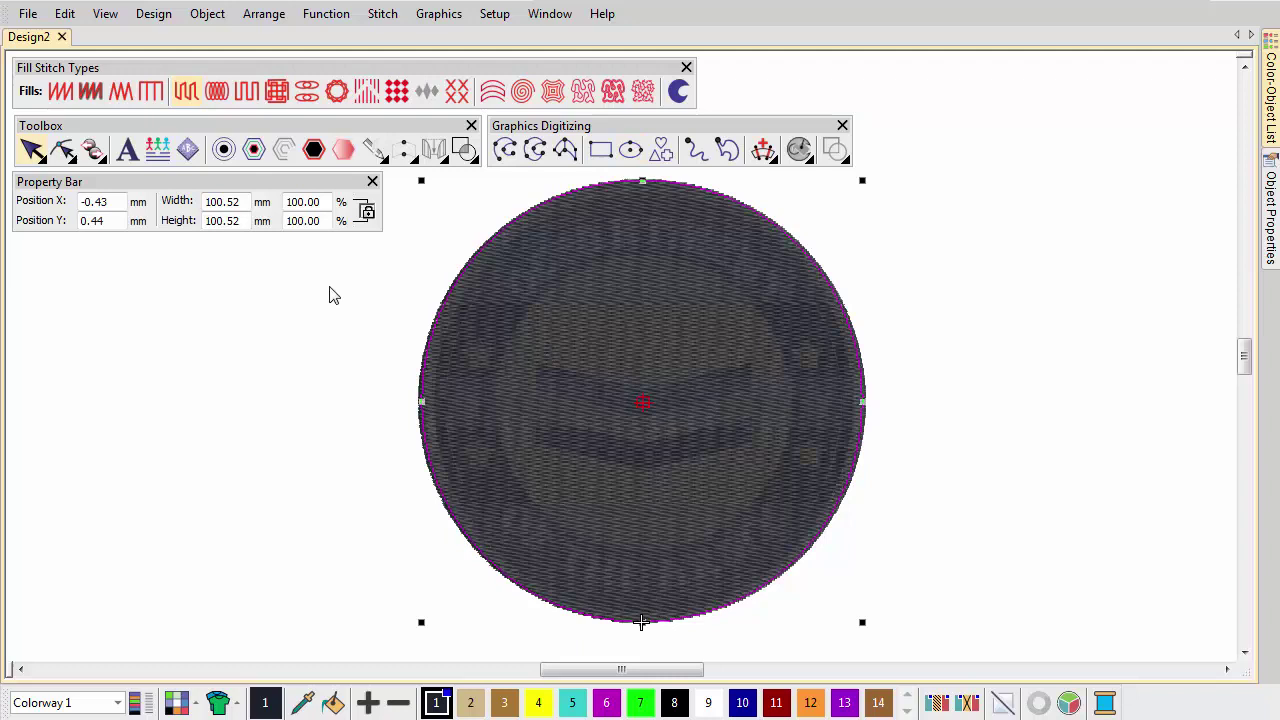
drag(244, 201, 198, 201)
text(100)
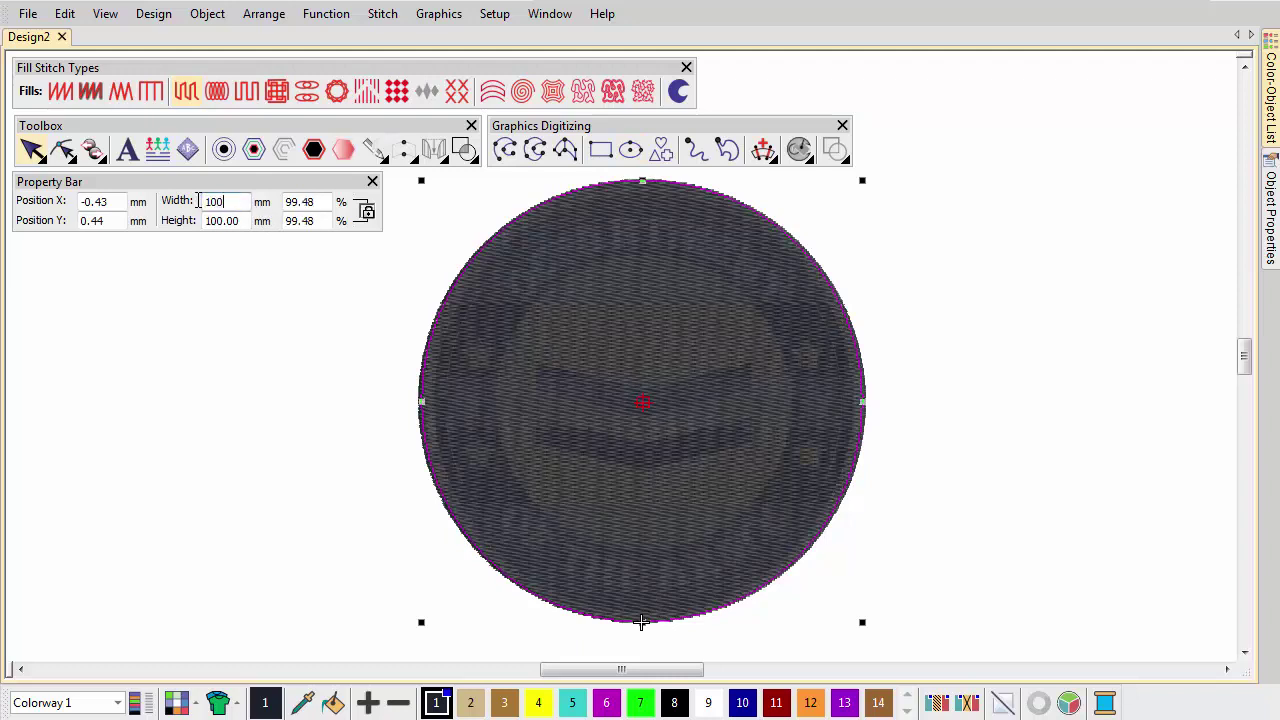
key(Return)
key(Escape)
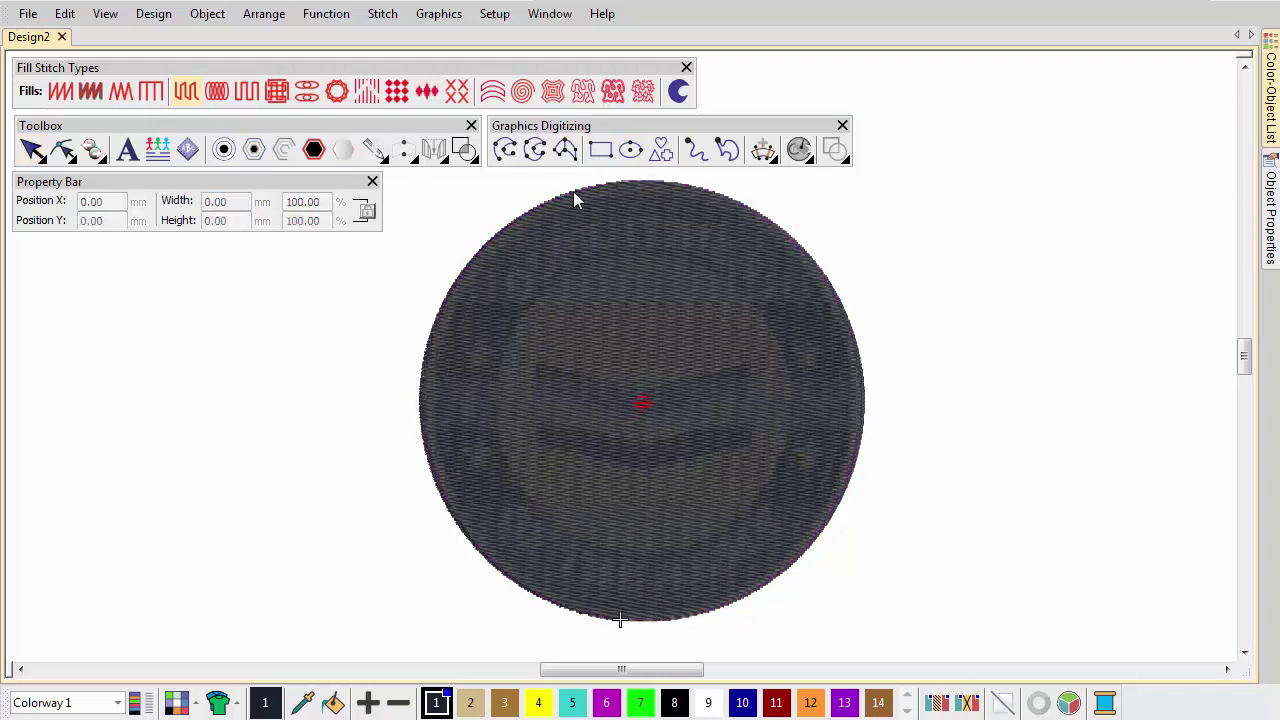
- Draw a colour 3 filled circle at the centre and resize it to 70 mm
click(631, 150)
click(506, 703)
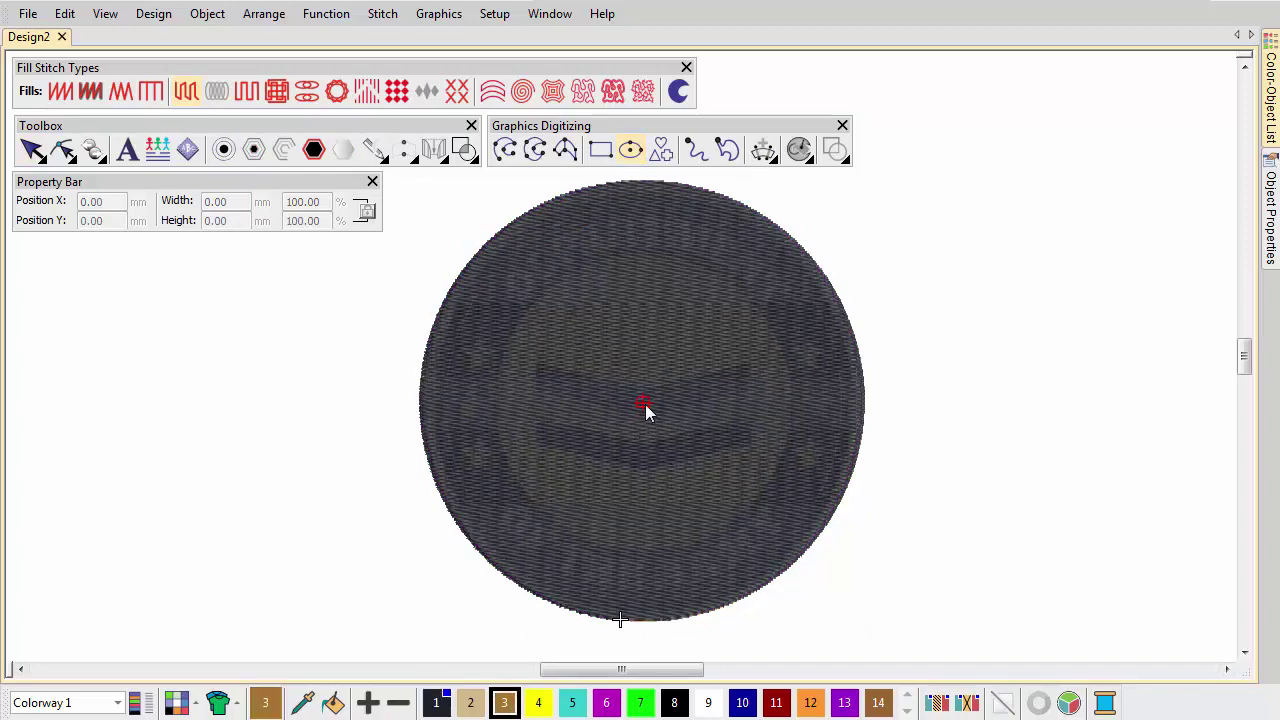
click(644, 404)
click(657, 567)
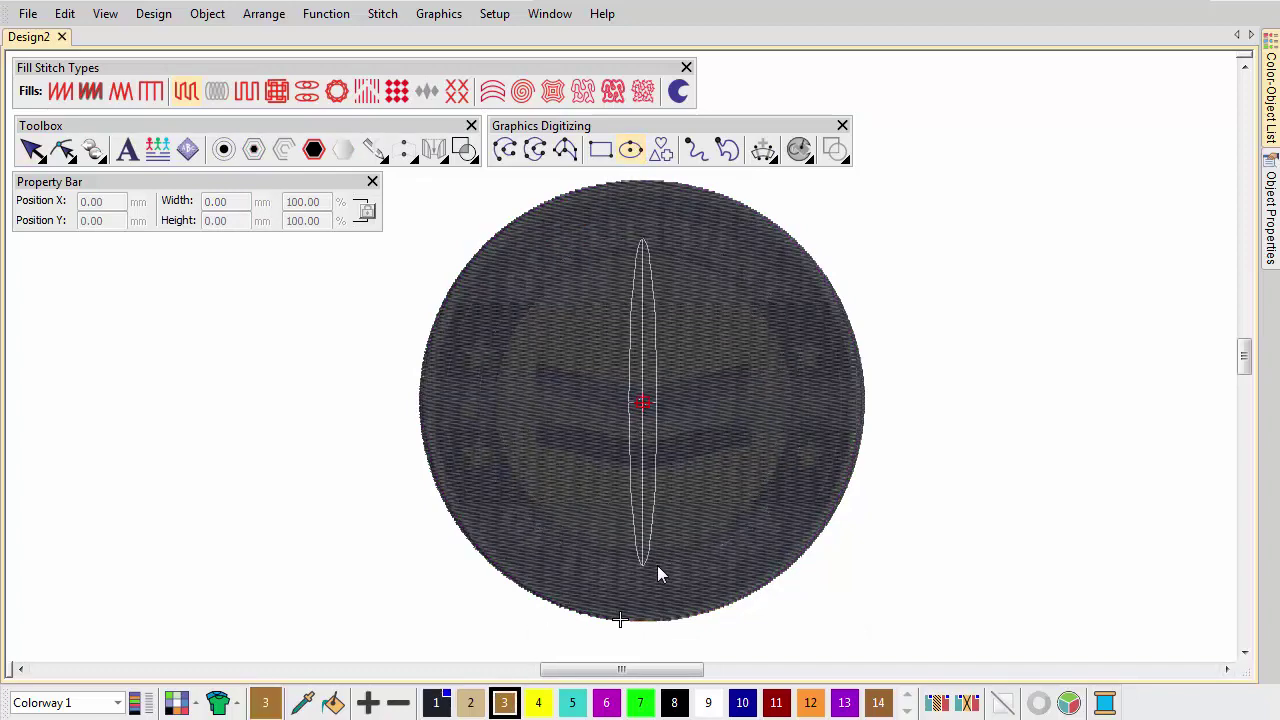
key(Return)
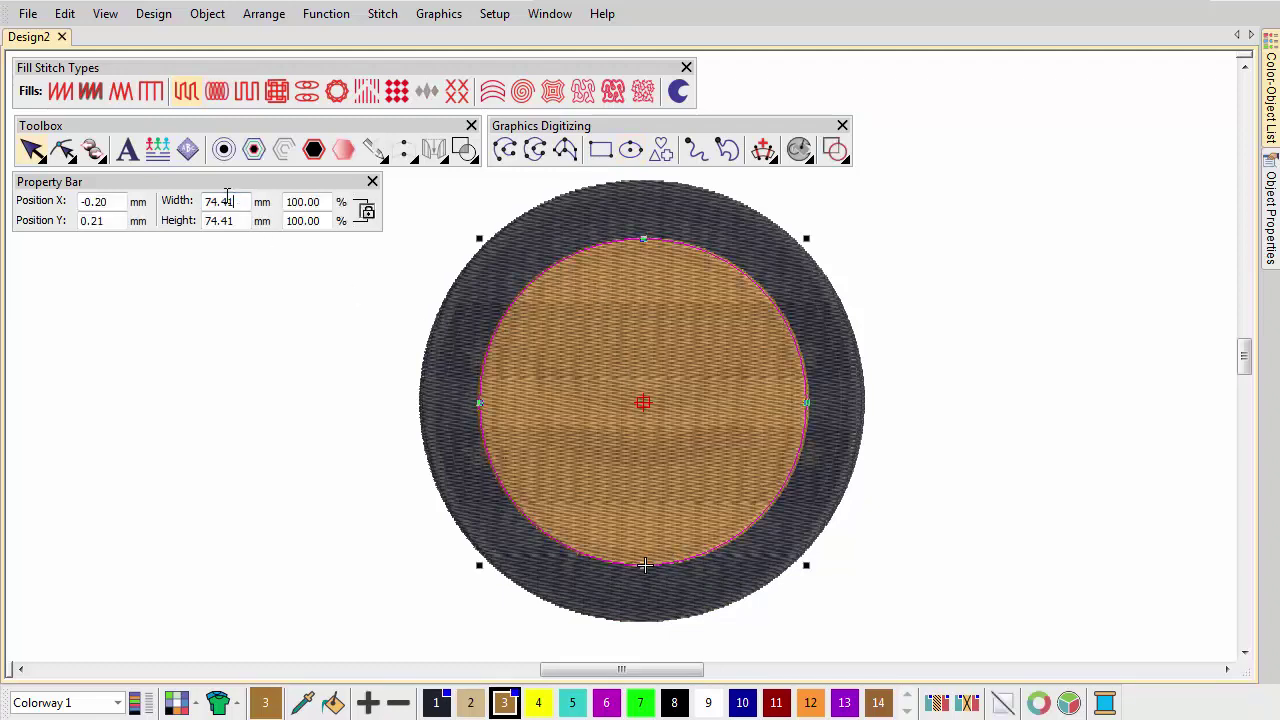
double_click(227, 196)
text(70)
key(Return)
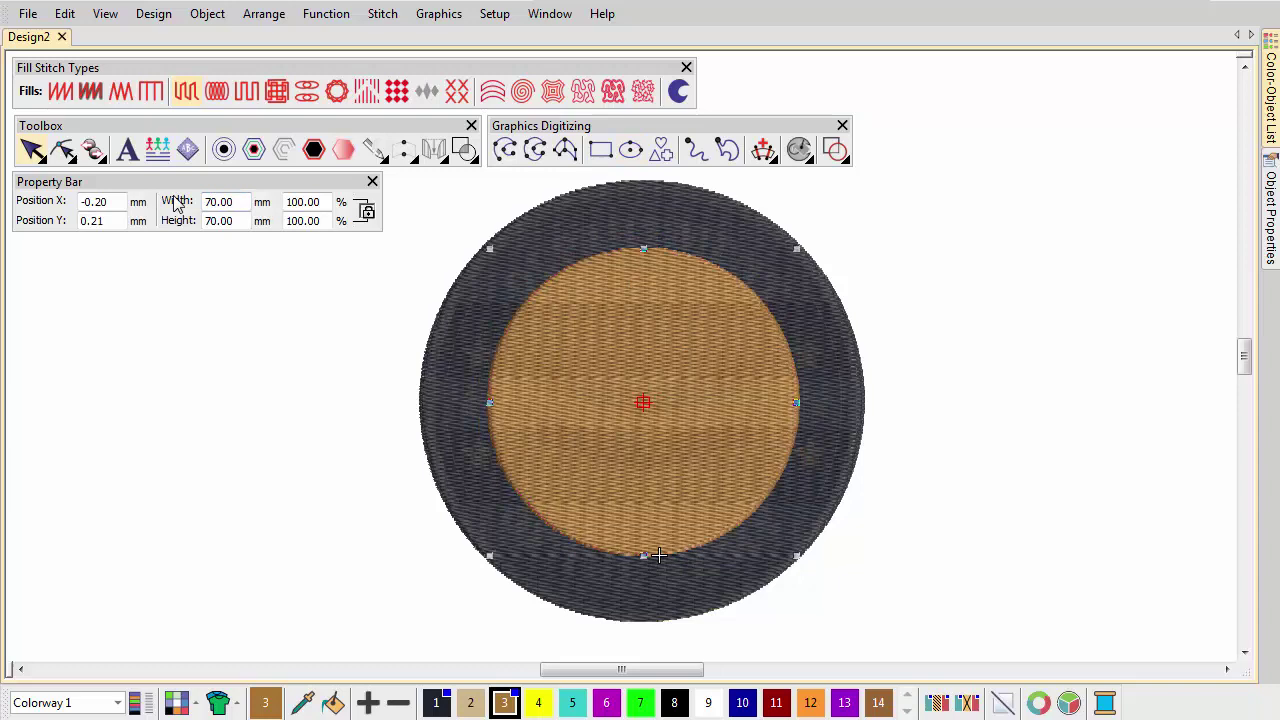
- Align the centres of the 100 mm and 70 mm circles
click(623, 216)
click(266, 16)
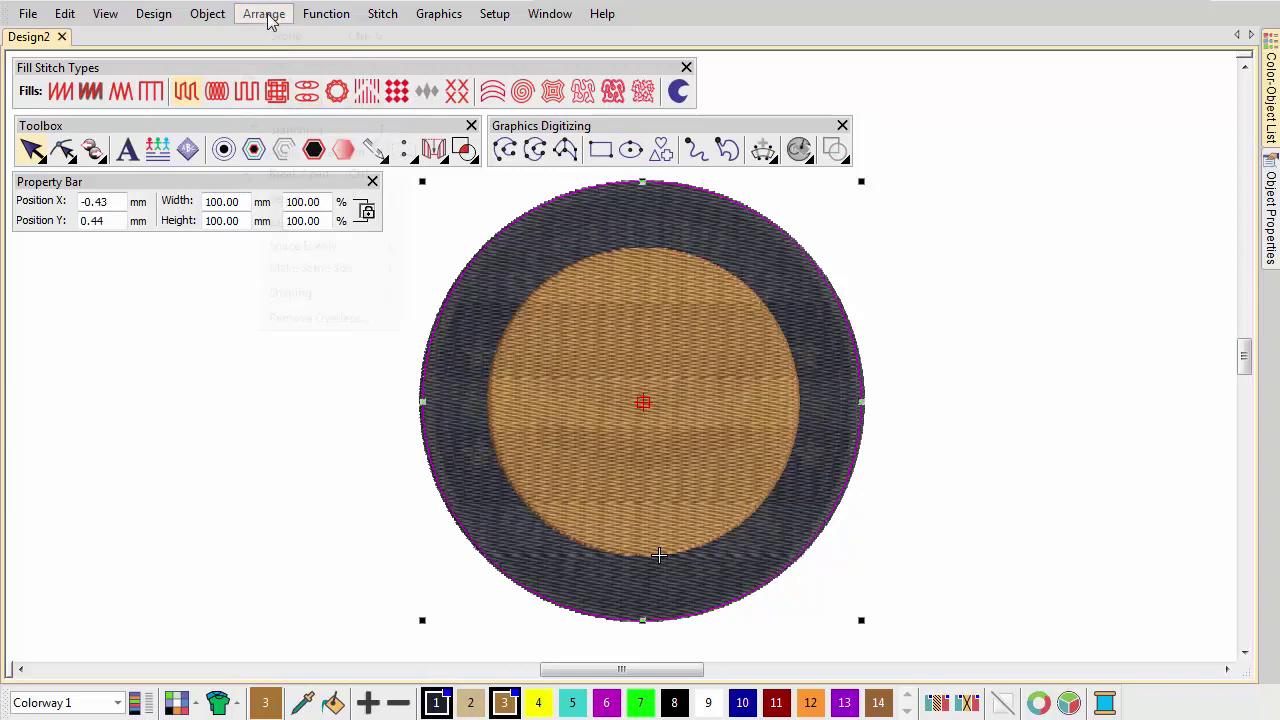
mouse_move(287, 226)
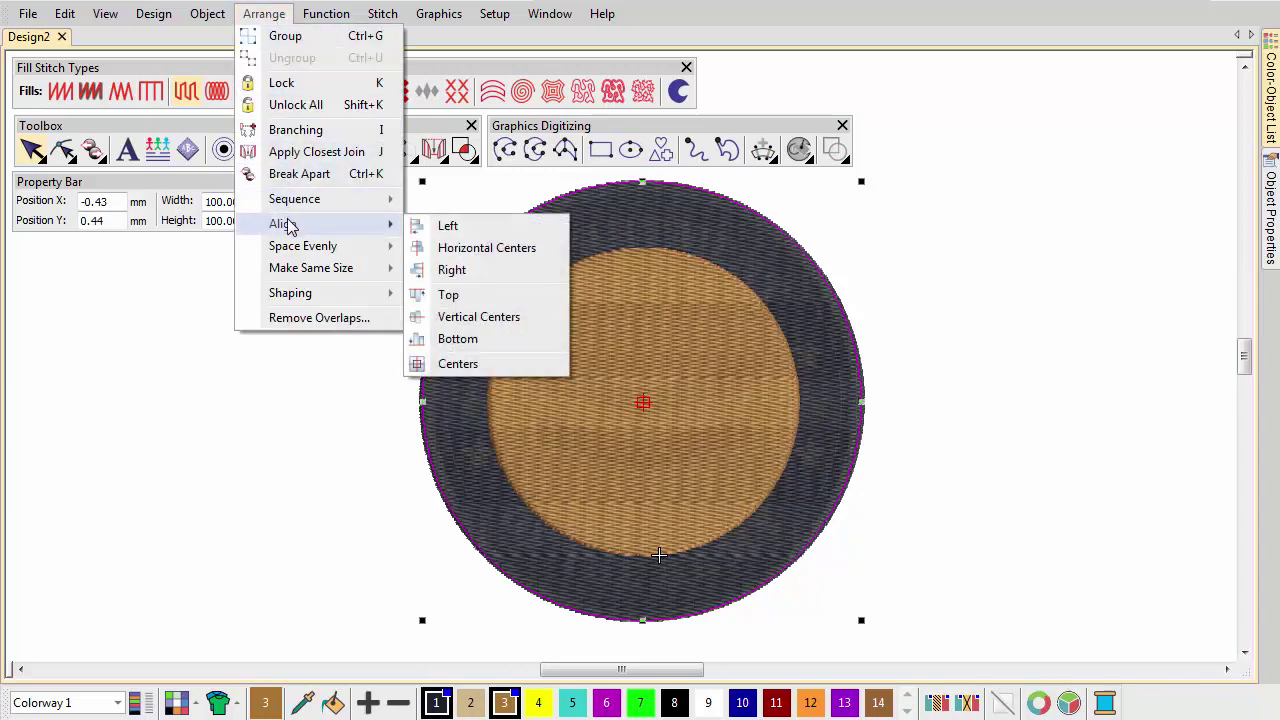
click(484, 363)
key(Escape)
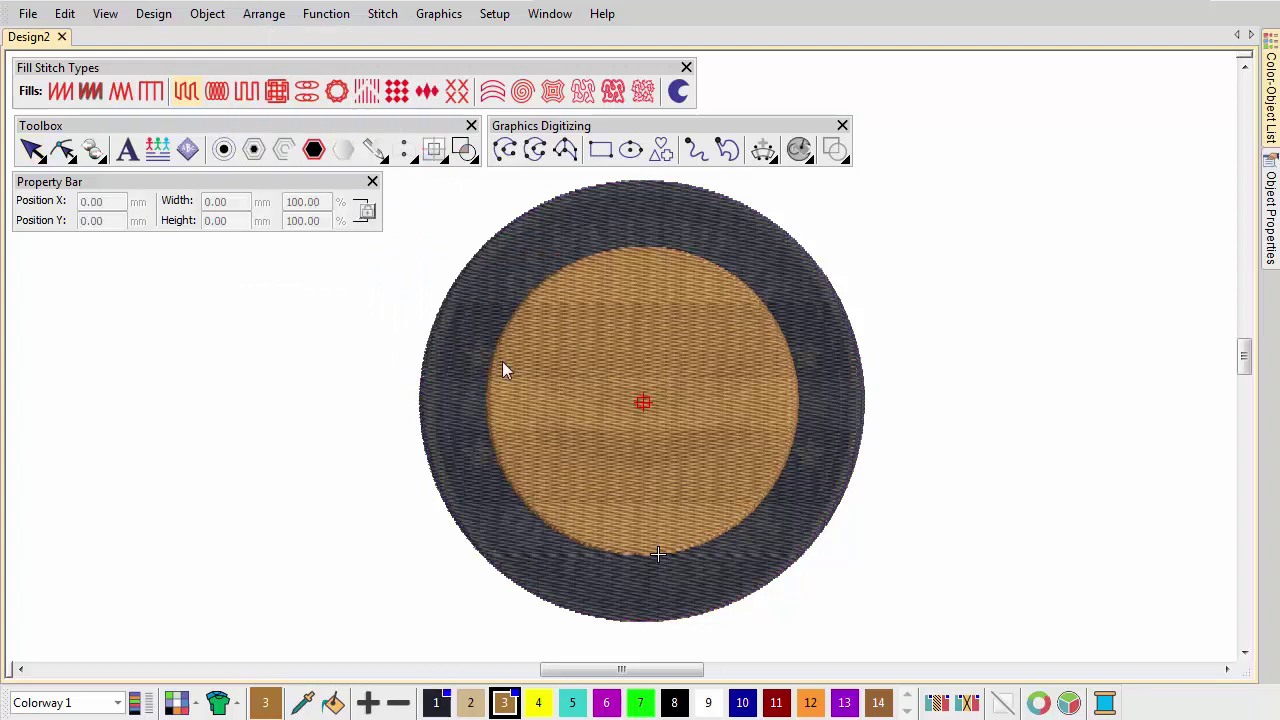
- Remove overlaps beneath the tan circle using the default settings
click(505, 366)
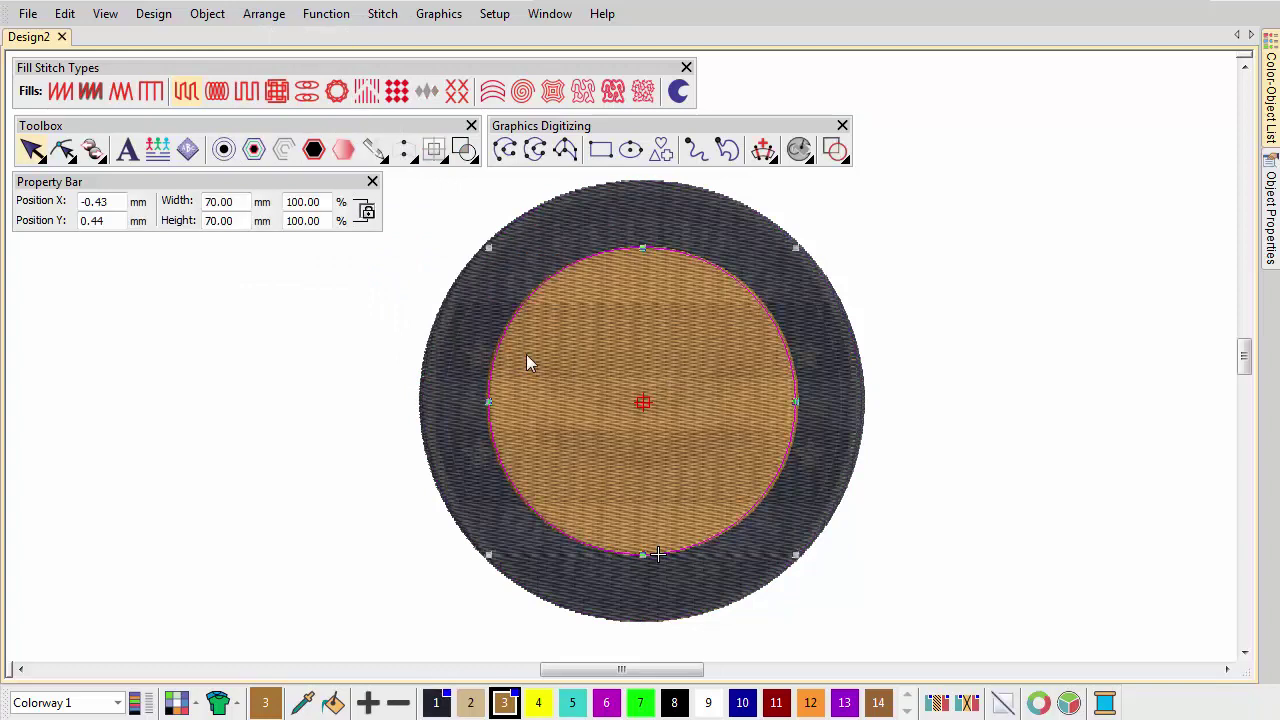
click(264, 13)
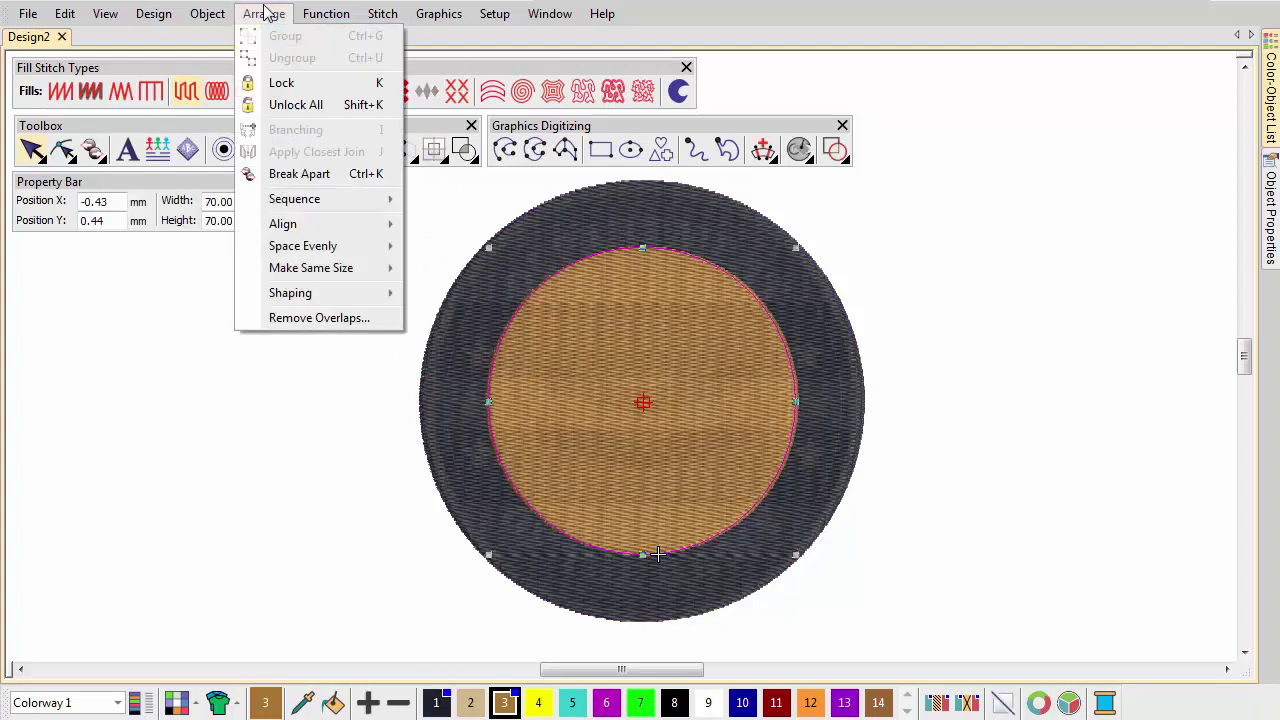
click(307, 318)
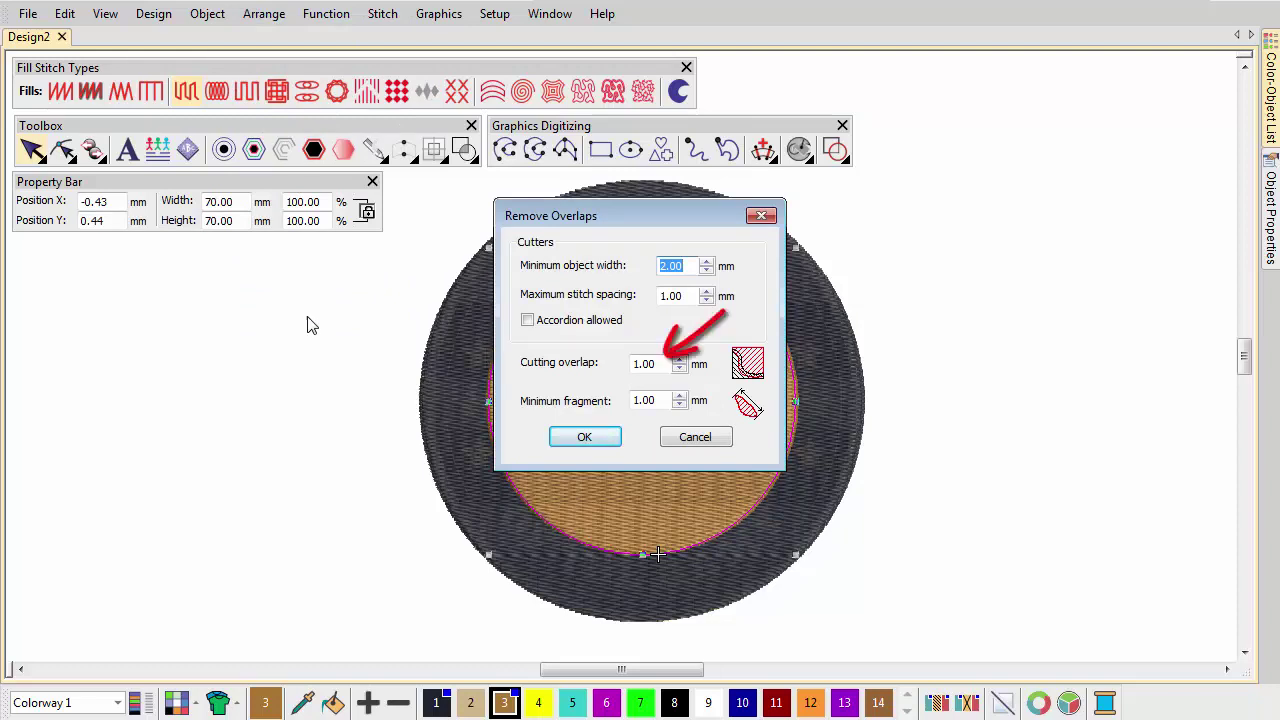
click(586, 440)
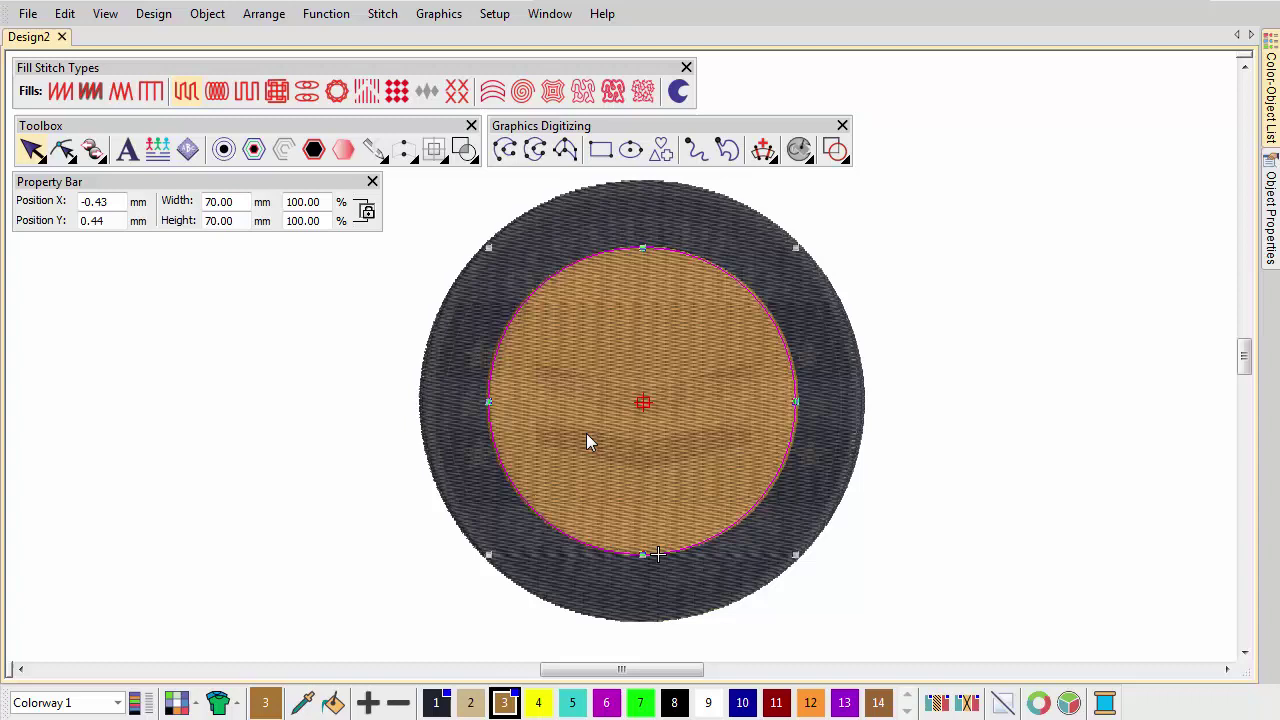
- Tilt the tan circle's fill stitch angle to 139° with Reshape
click(1268, 92)
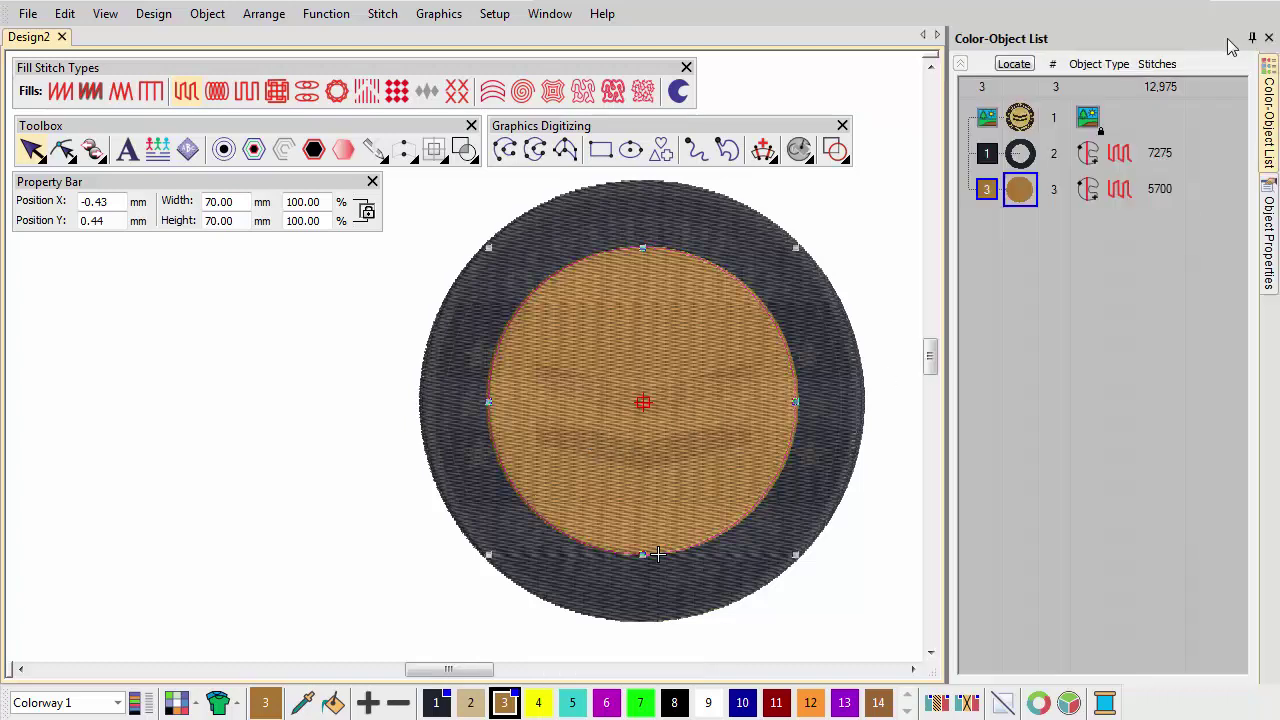
click(1019, 155)
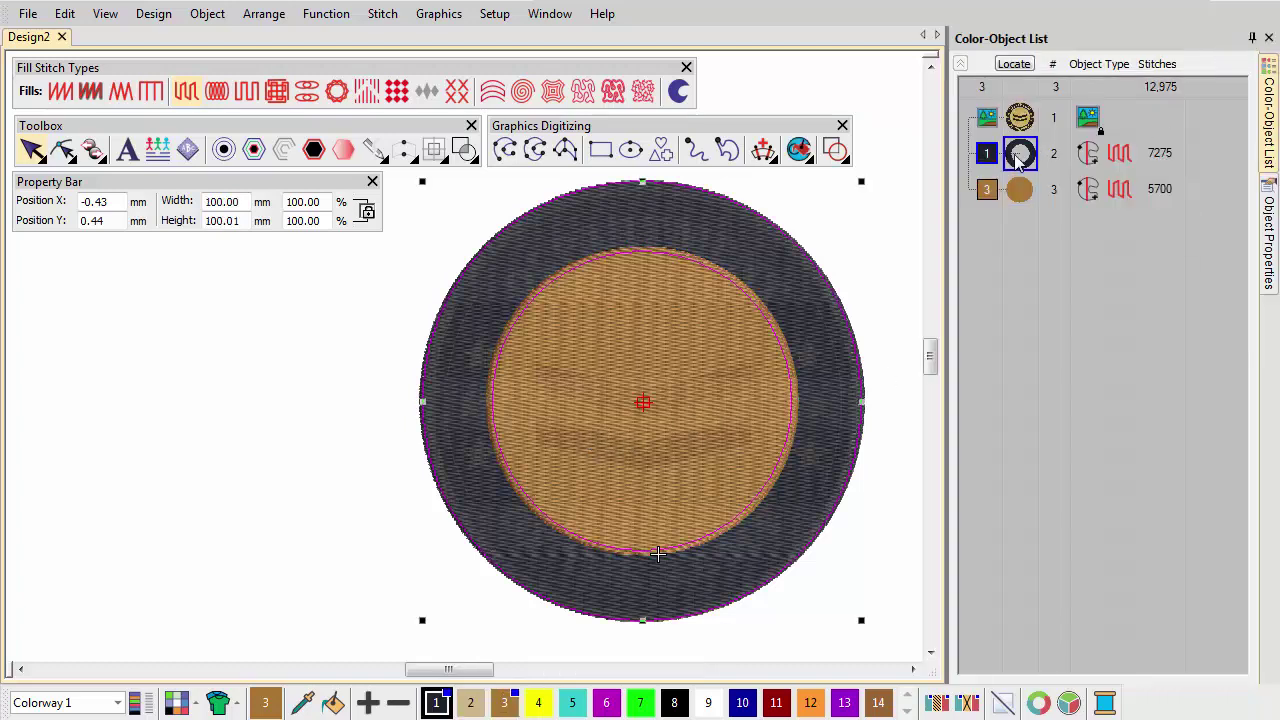
click(1012, 64)
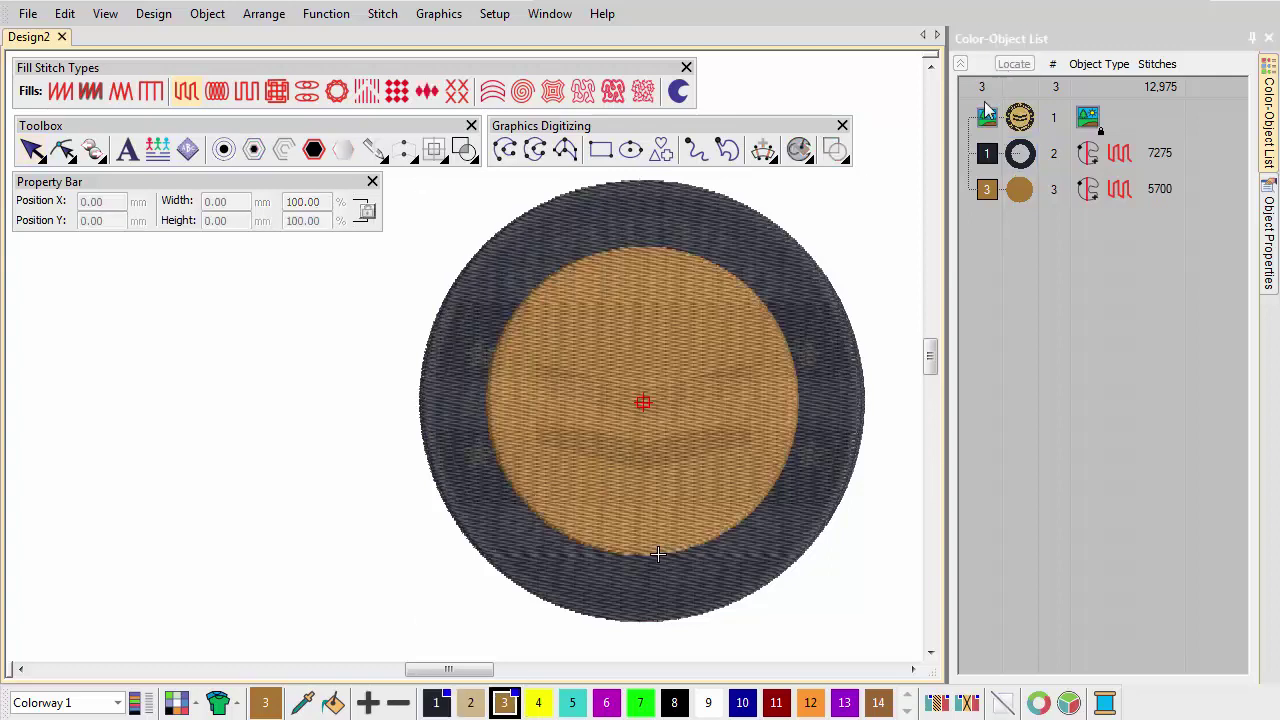
click(698, 296)
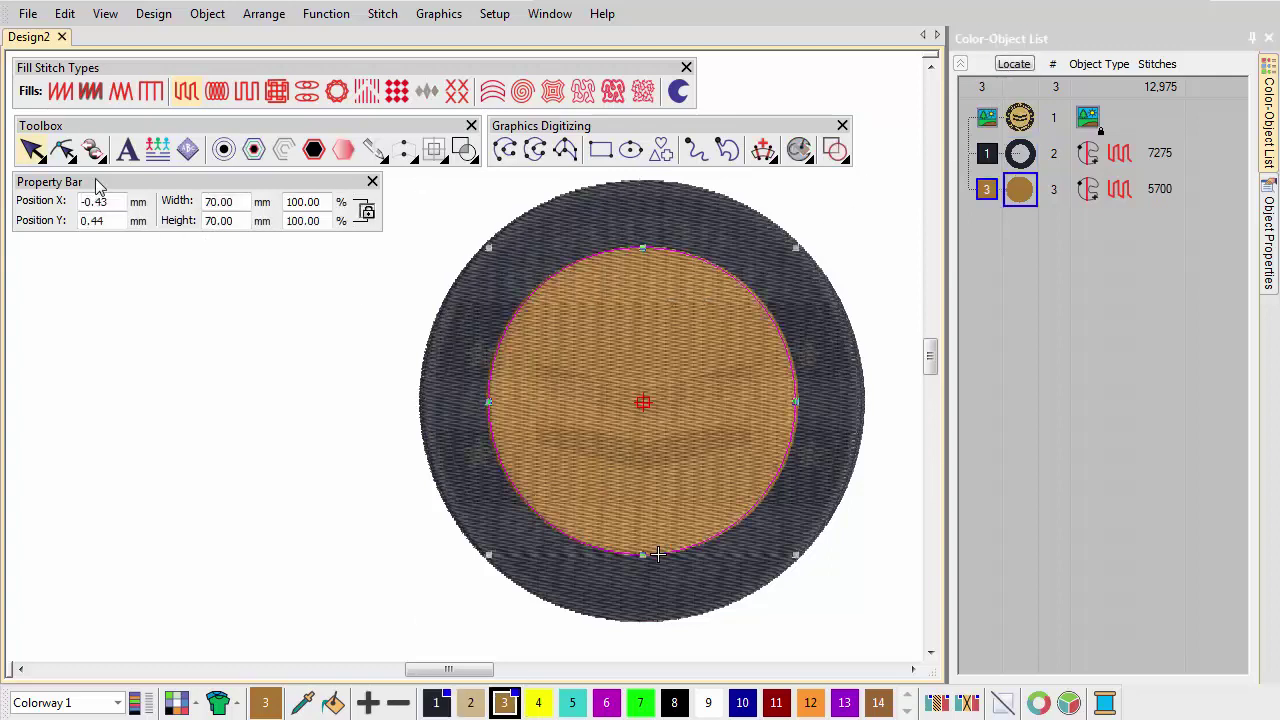
click(62, 150)
drag(488, 554, 501, 264)
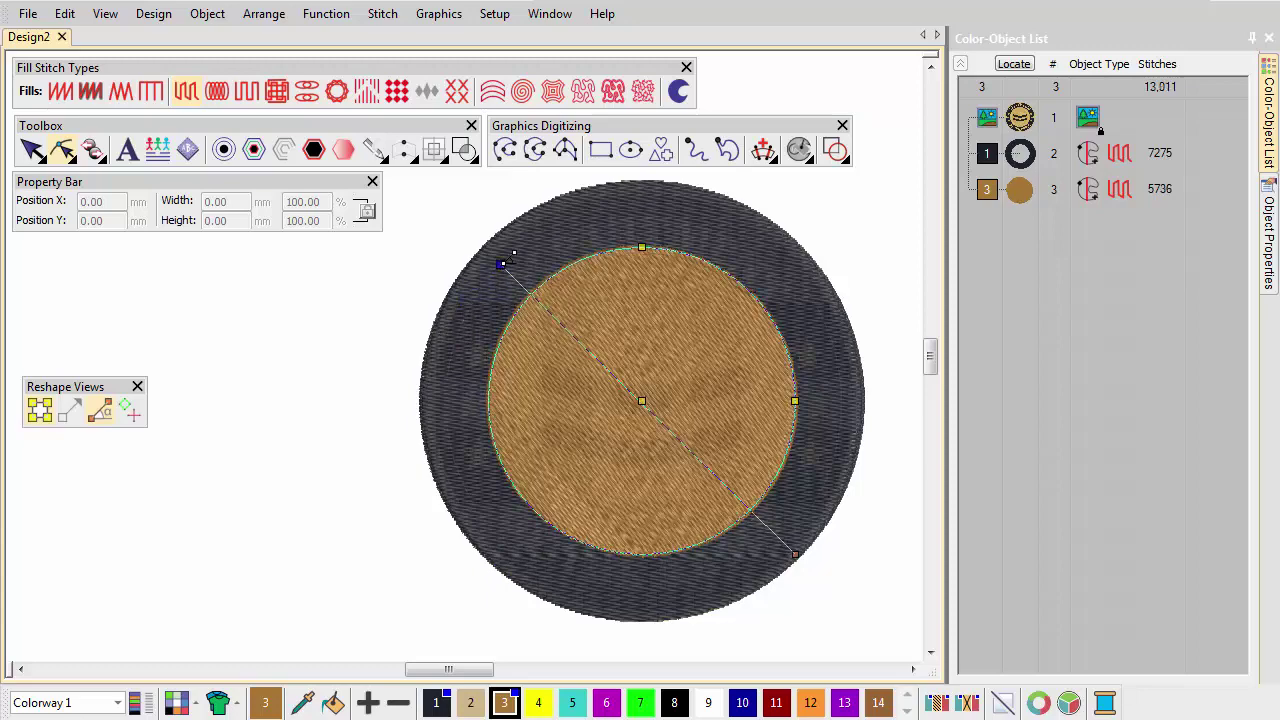
key(Escape)
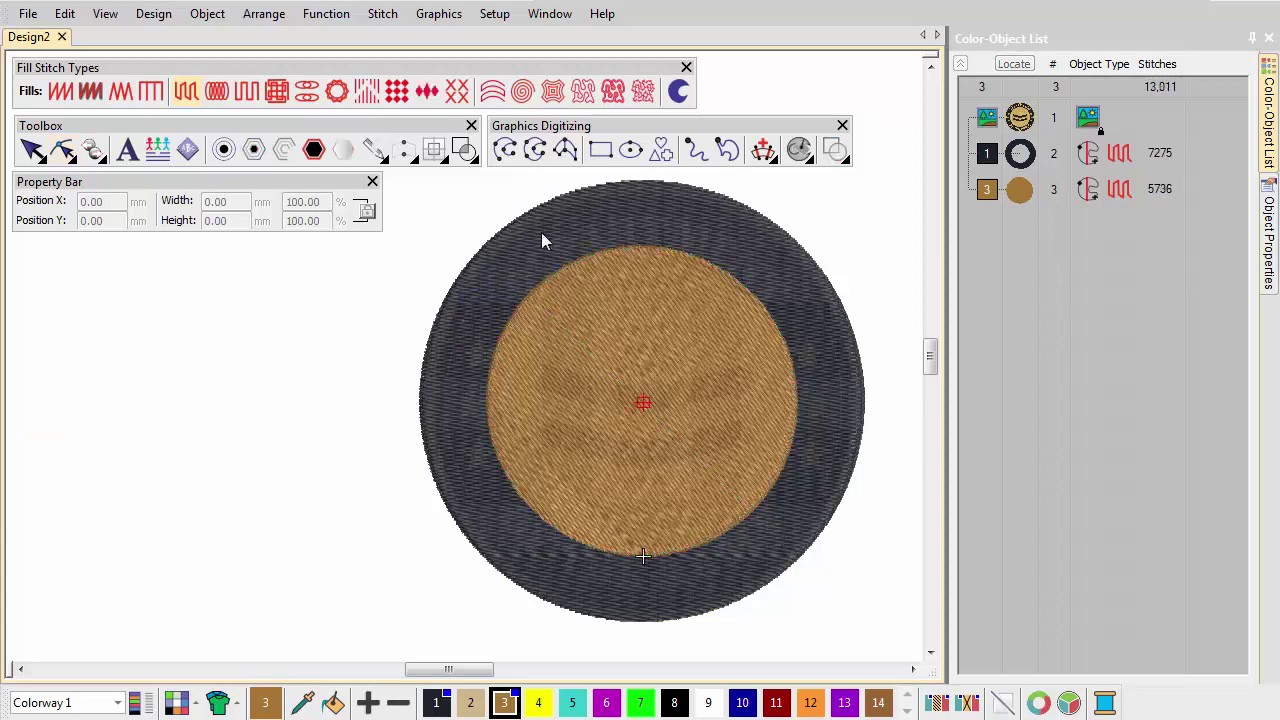
- Change the dark ring's stitch angle and move the tan circle to sew before it
click(541, 240)
click(78, 158)
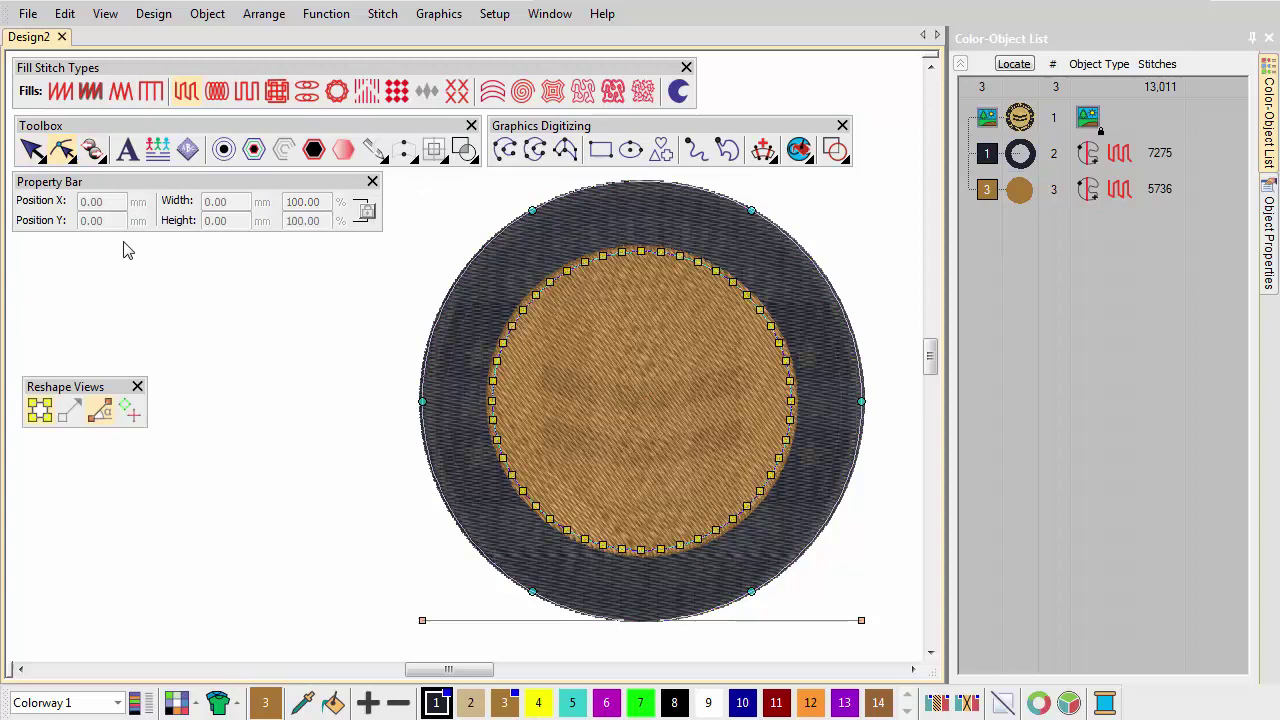
drag(862, 620, 840, 205)
key(Escape)
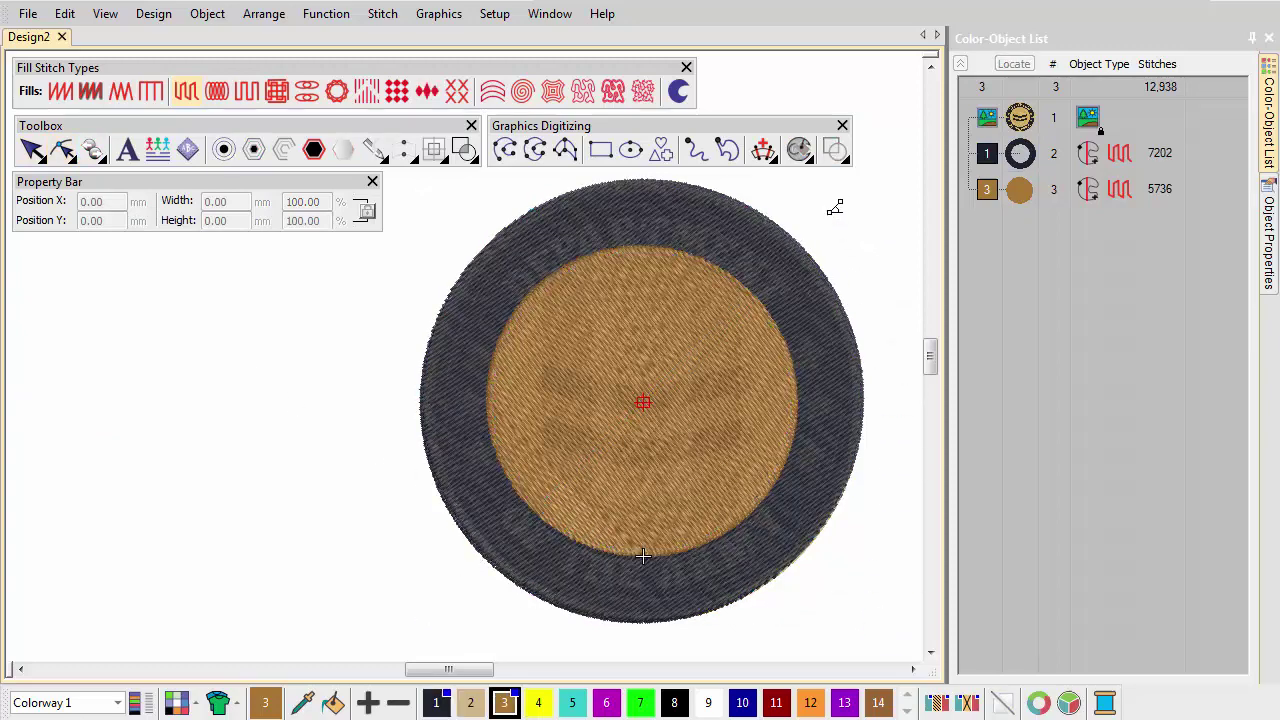
click(1020, 192)
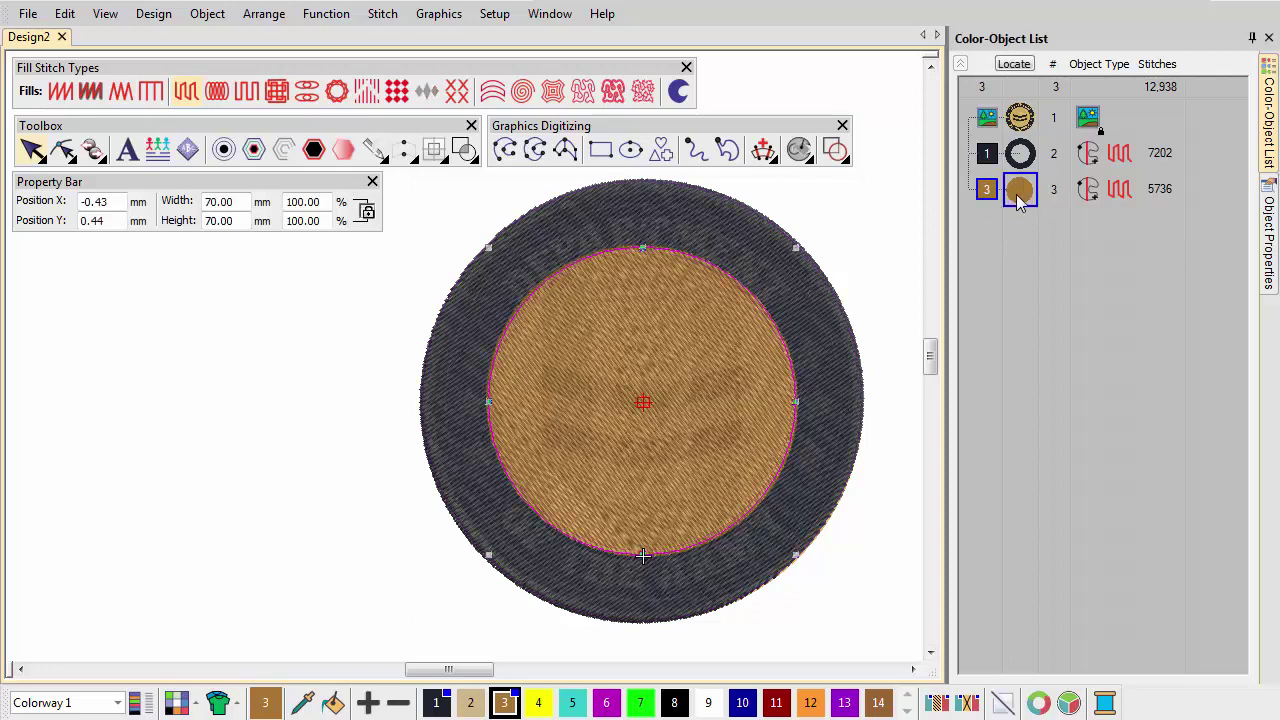
drag(1020, 150, 1019, 148)
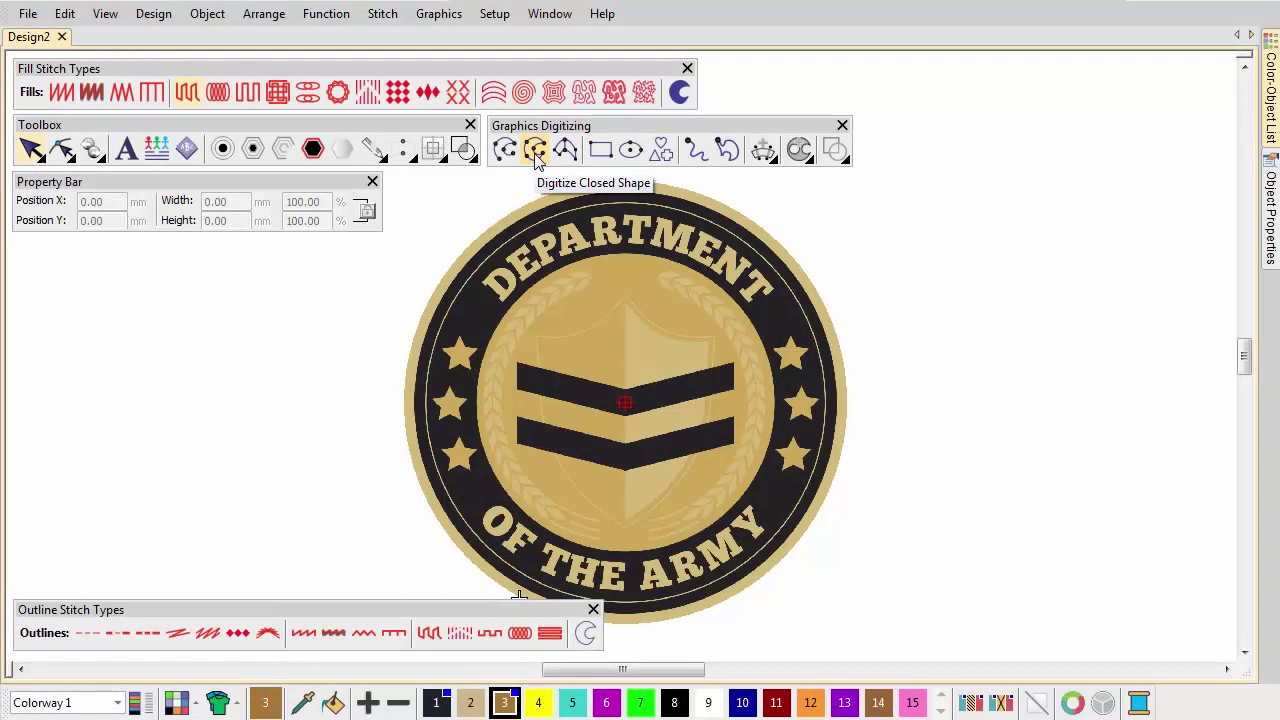
- Digitize a closed shield outline in satin stitch with thread colour 2
click(537, 155)
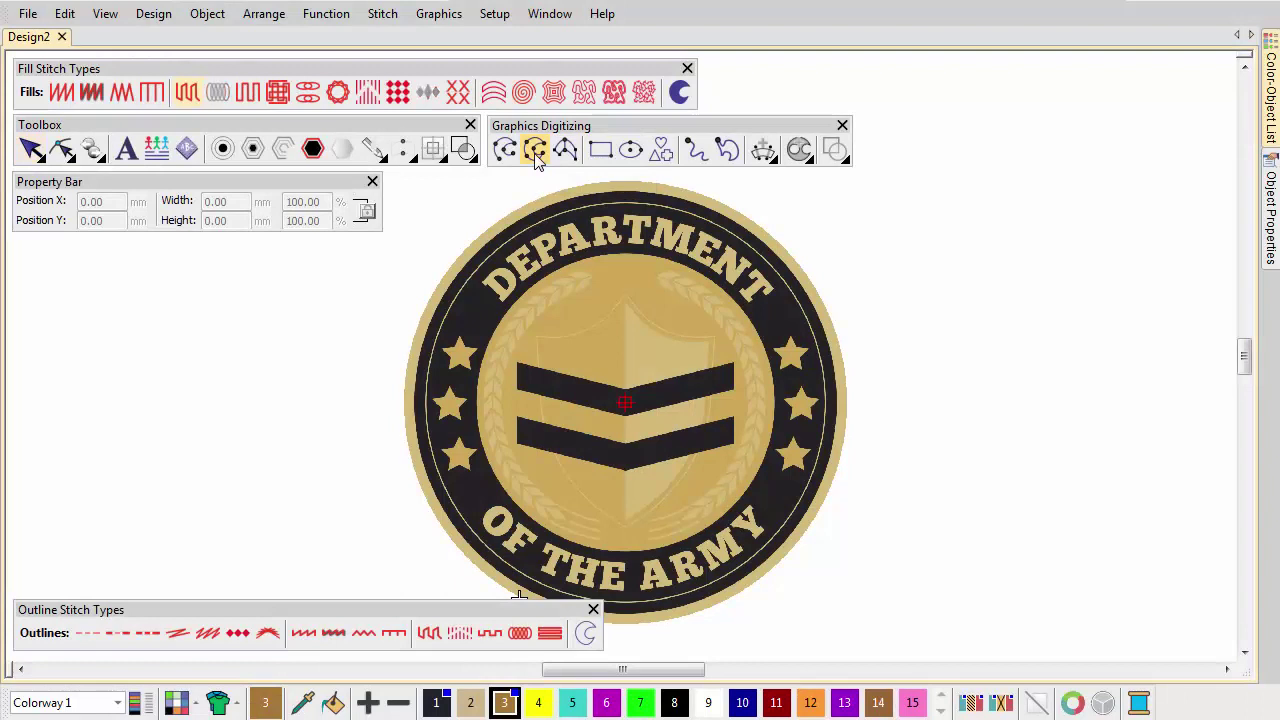
click(313, 632)
click(470, 703)
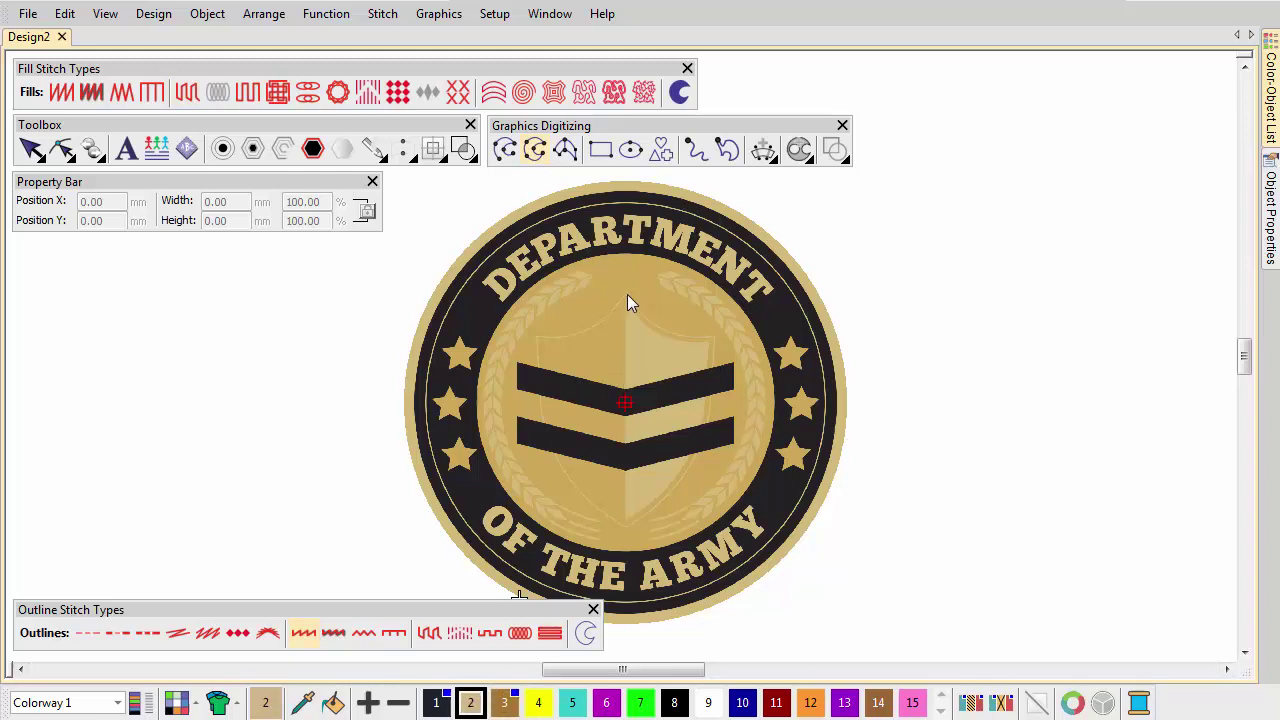
click(714, 339)
click(693, 461)
click(629, 528)
click(536, 339)
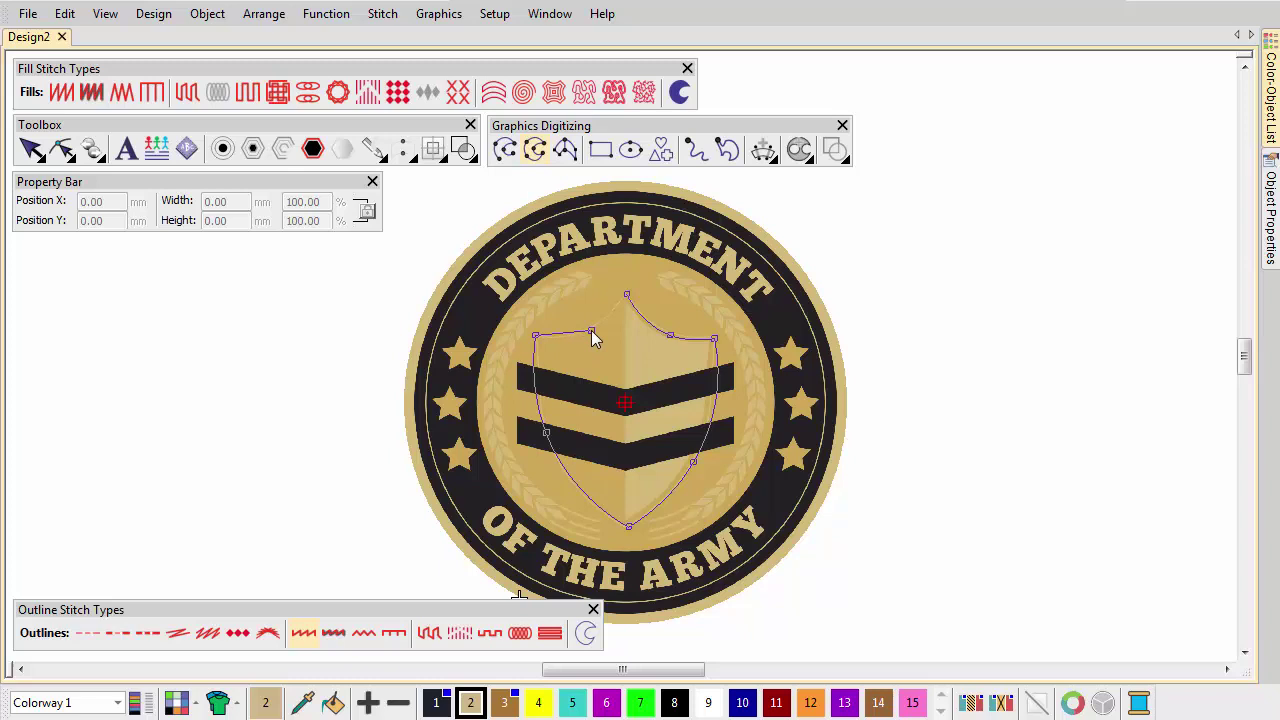
key(Return)
- Set the shield outline's Column C width to 1.00 mm
double_click(652, 327)
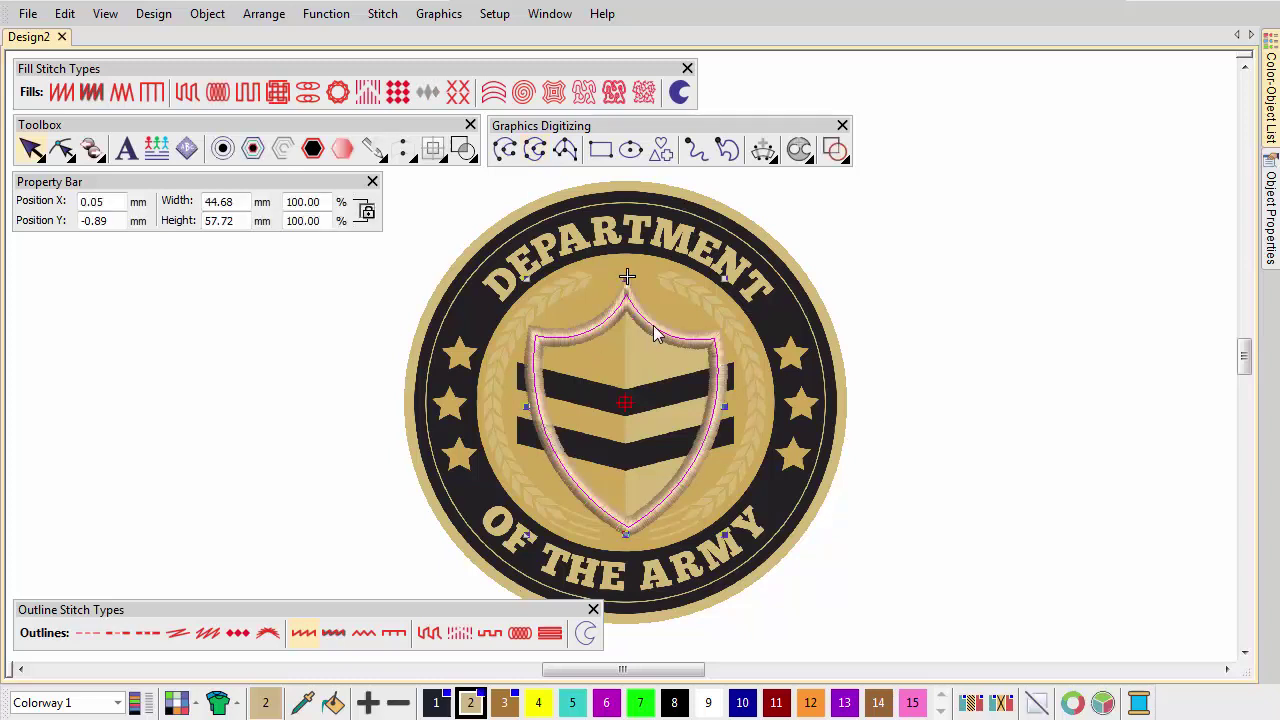
drag(1052, 208, 1008, 208)
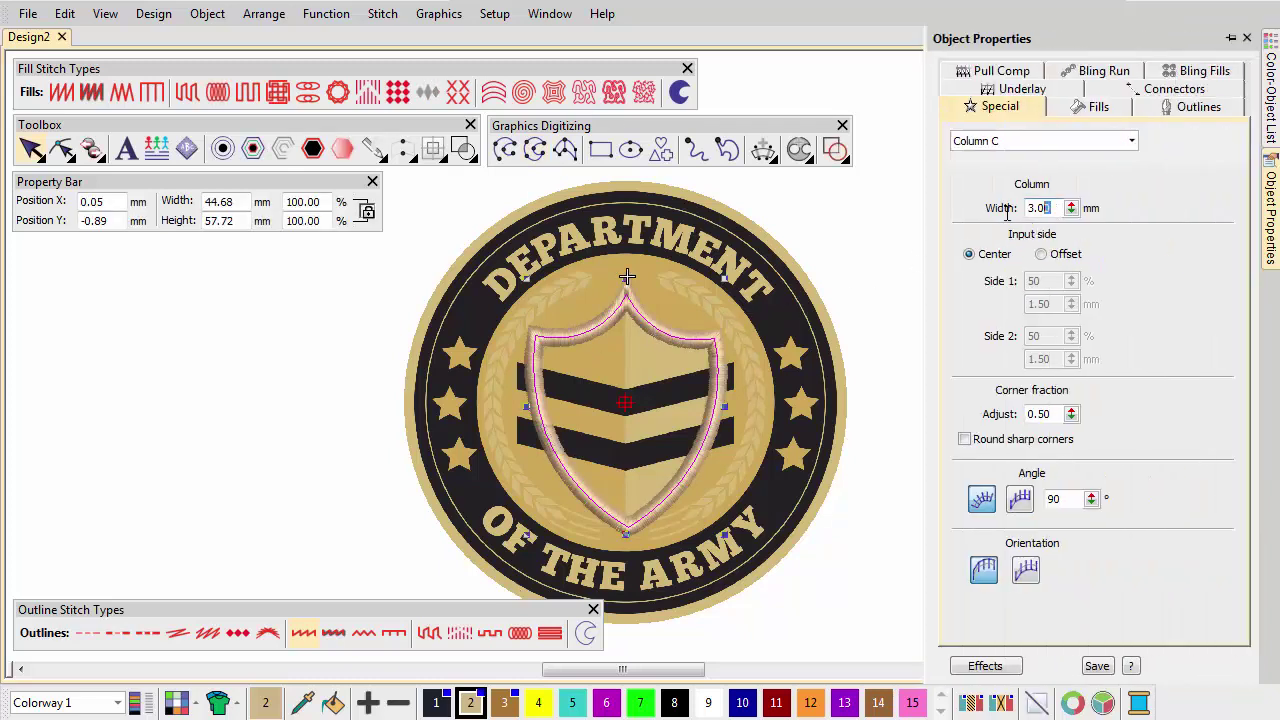
text(1)
key(Return)
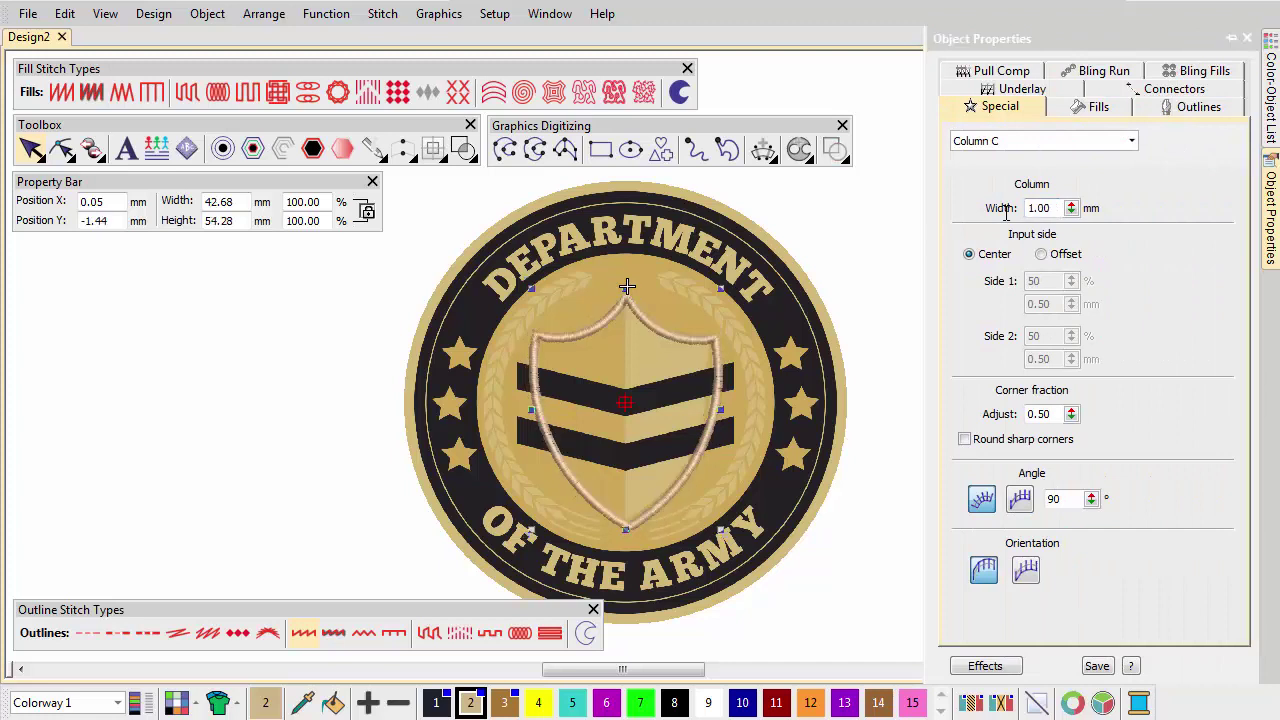
key(Escape)
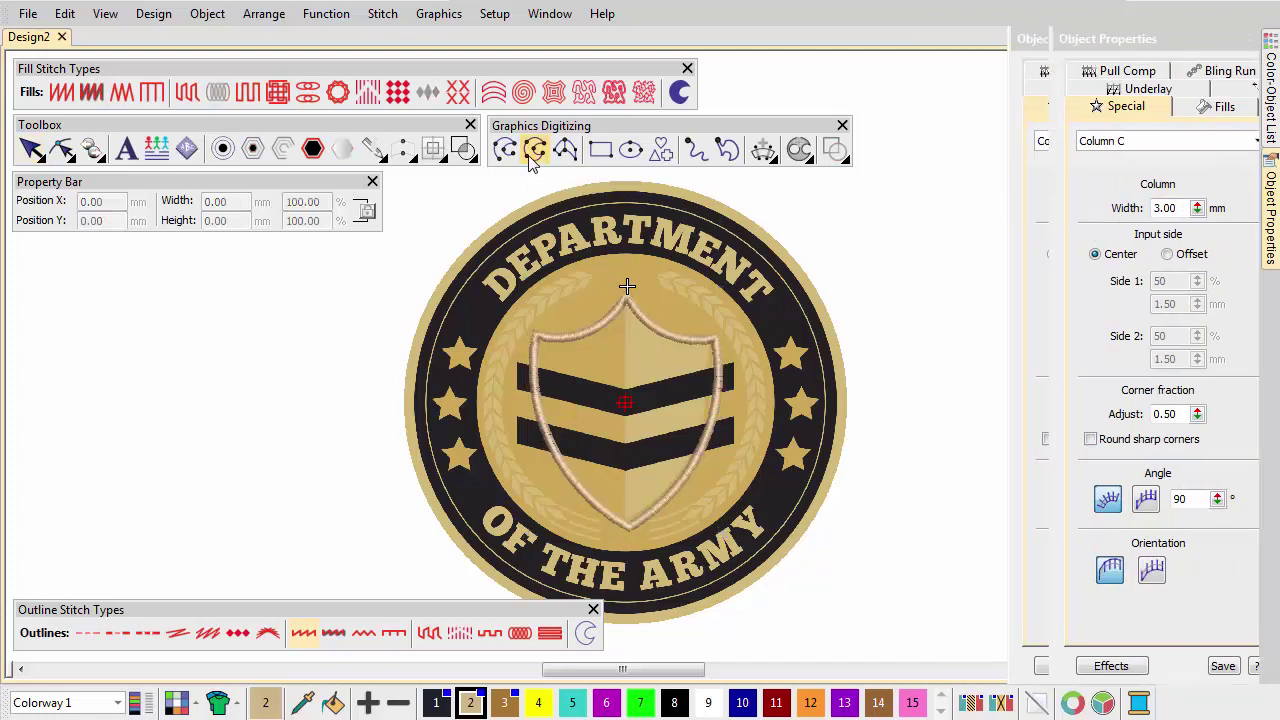
- Trace the shield's right half as a closed shape with a latte fill stitch
click(187, 92)
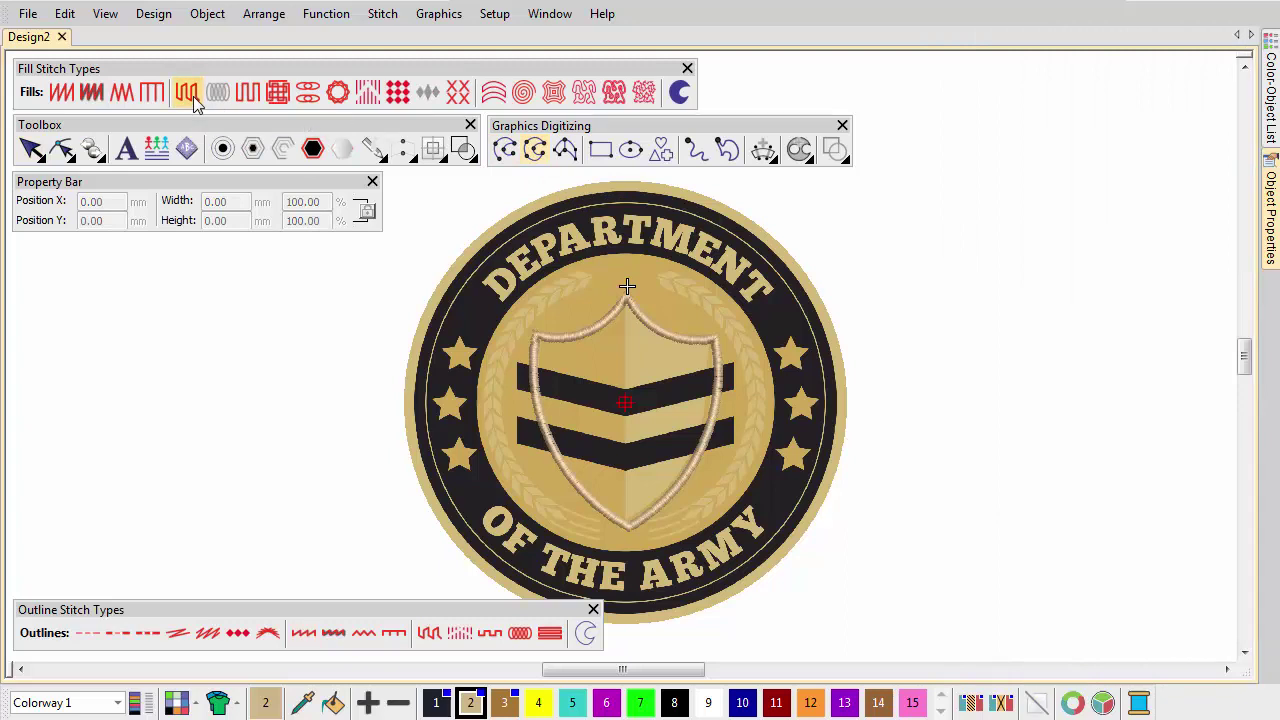
click(631, 493)
click(660, 343)
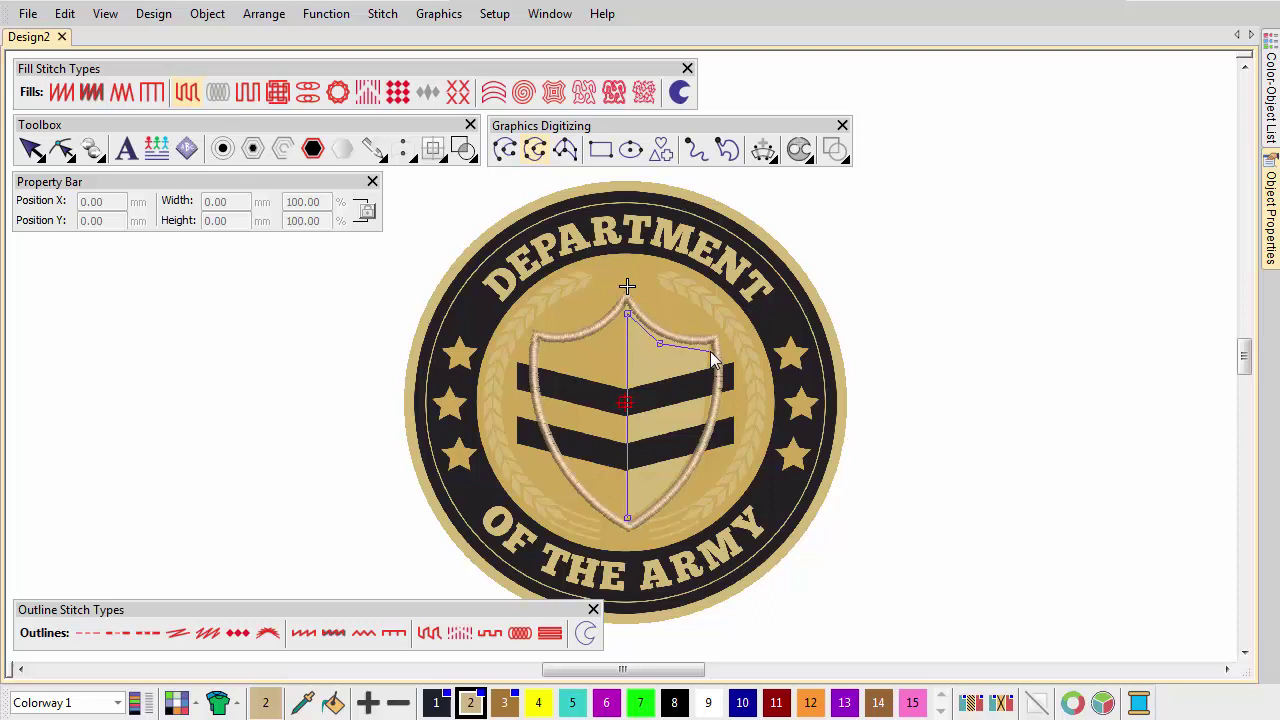
click(697, 447)
key(Return)
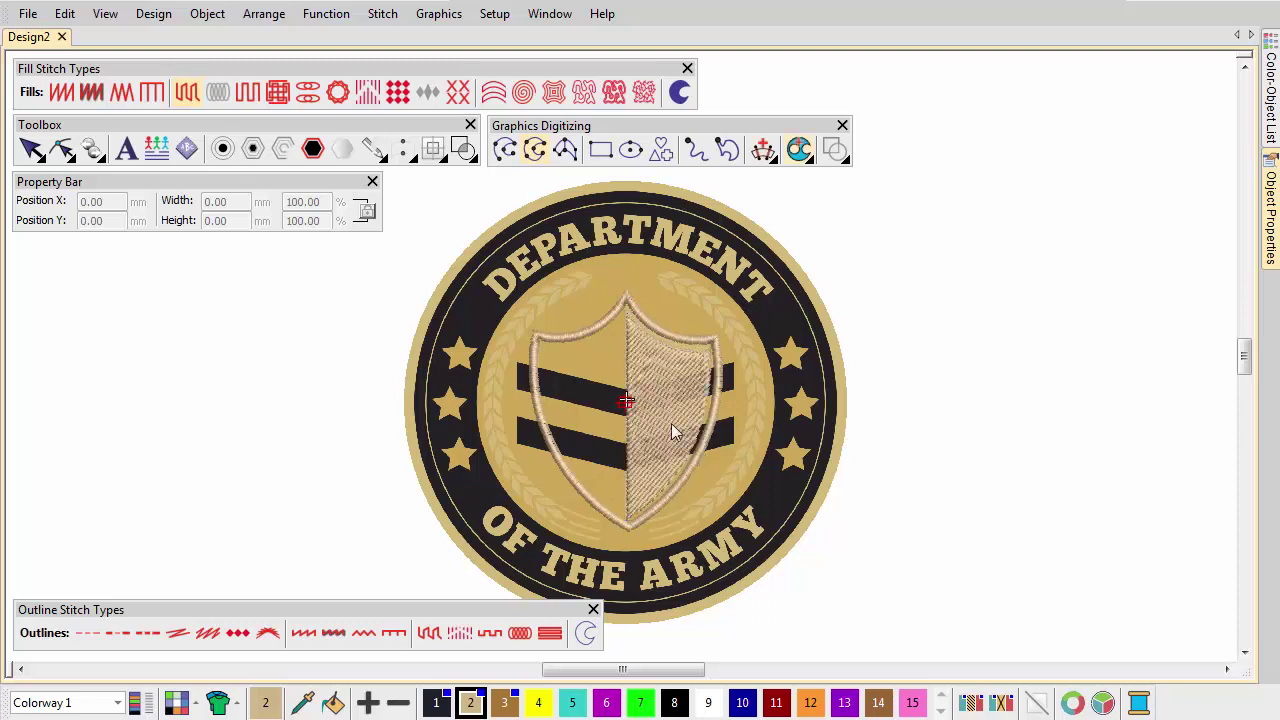
click(566, 150)
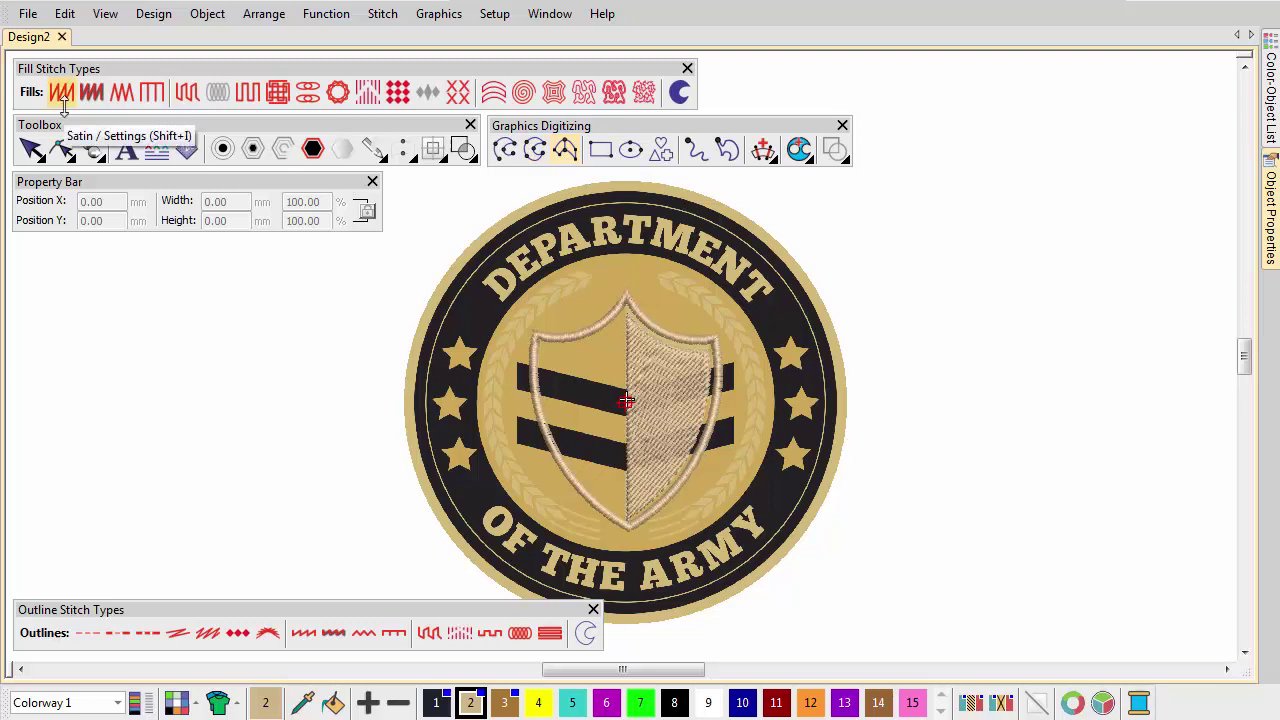
- Digitize an indigo column chevron across the shield and drag a copy lower down
click(436, 708)
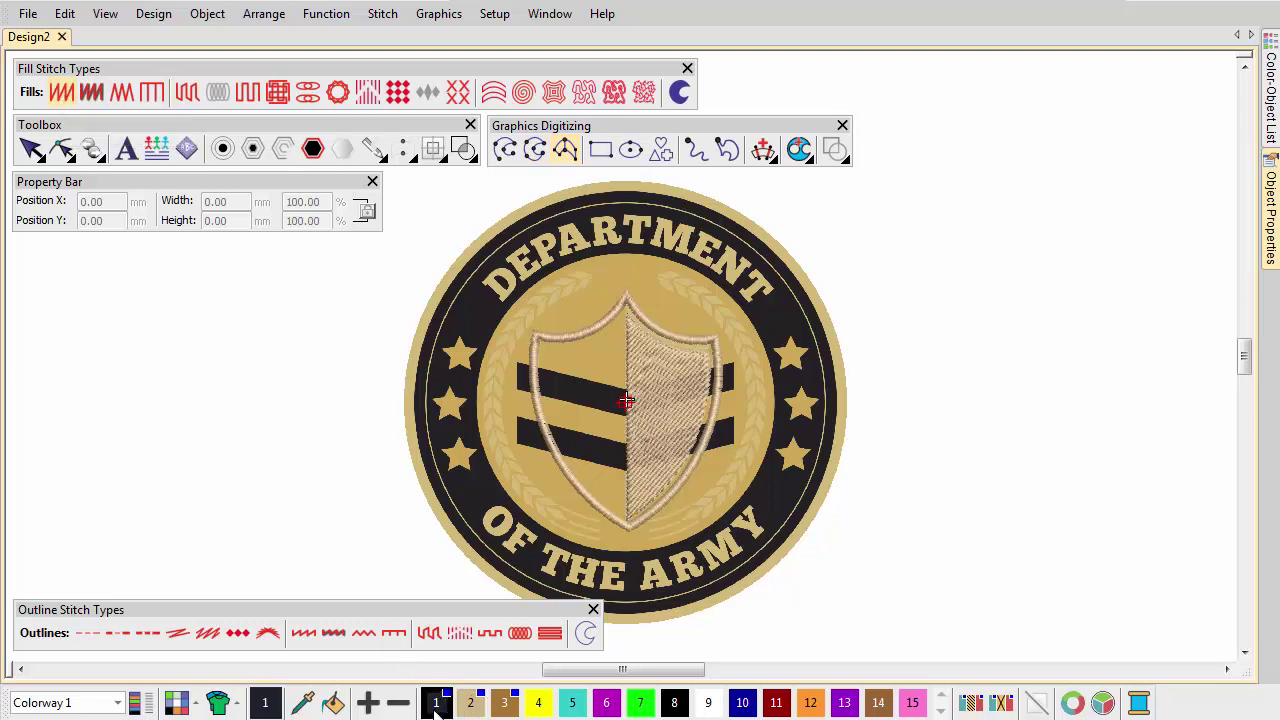
click(516, 388)
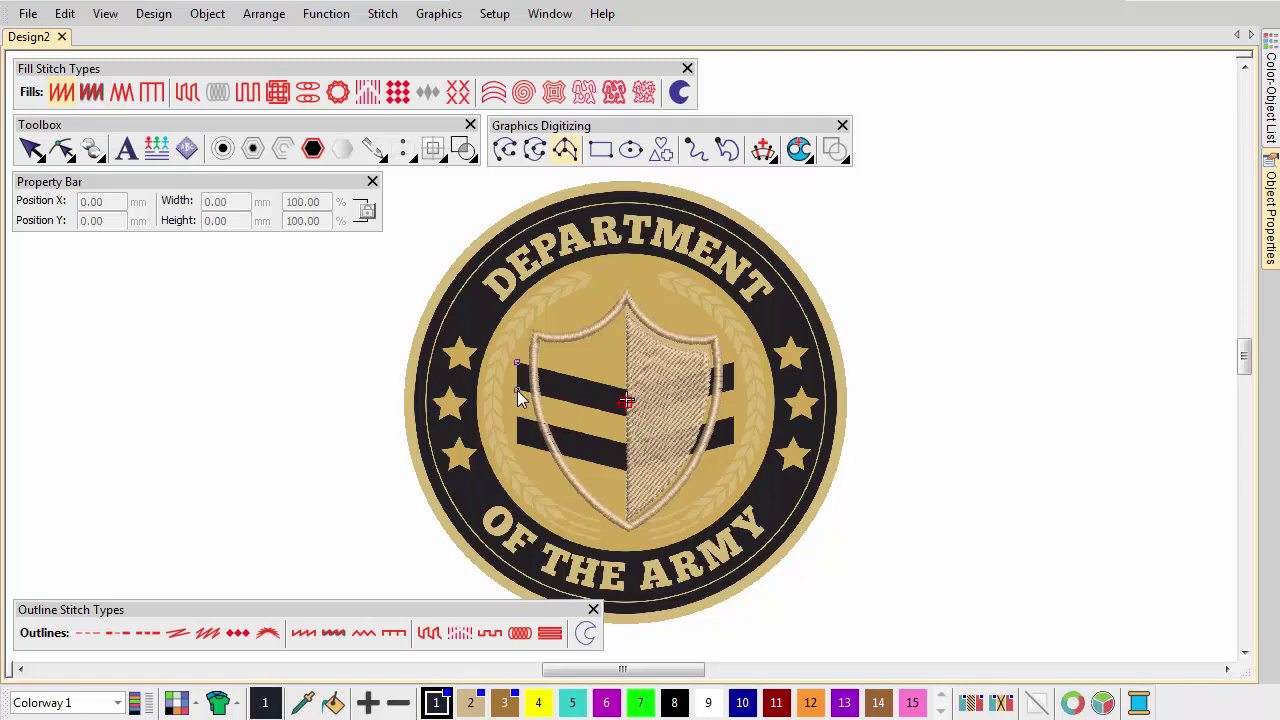
click(626, 401)
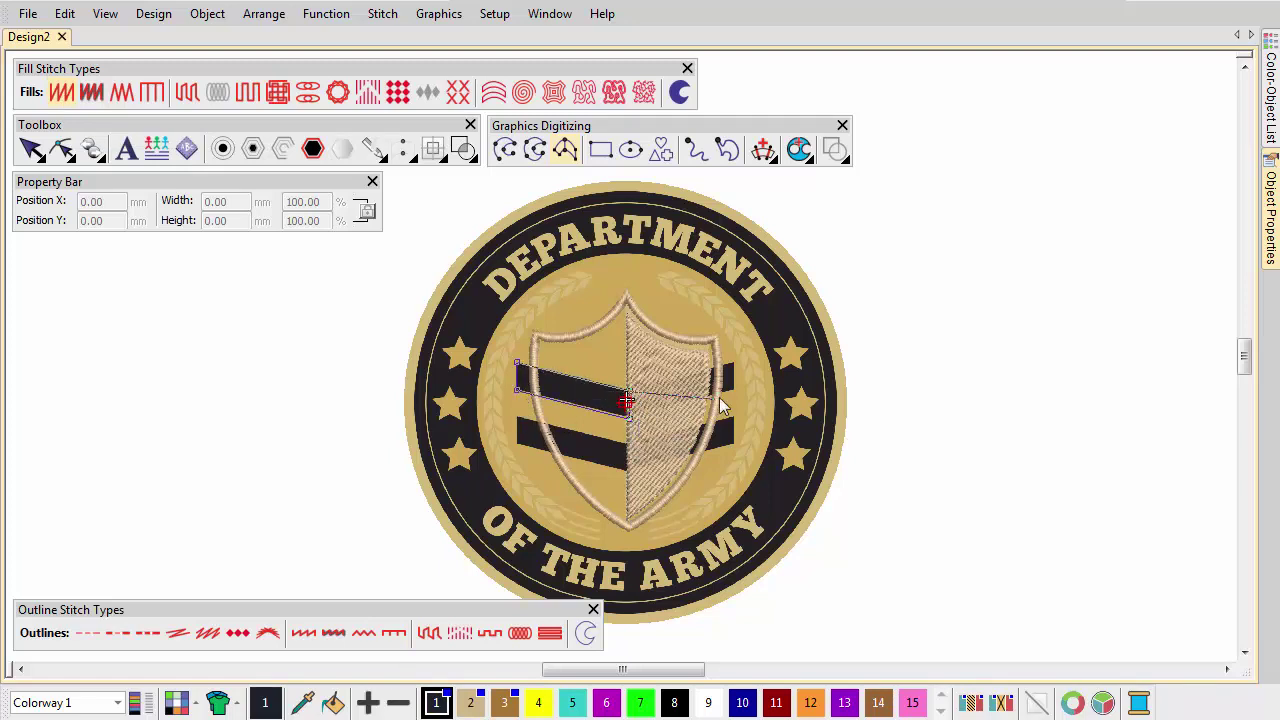
click(734, 362)
click(734, 391)
key(Return)
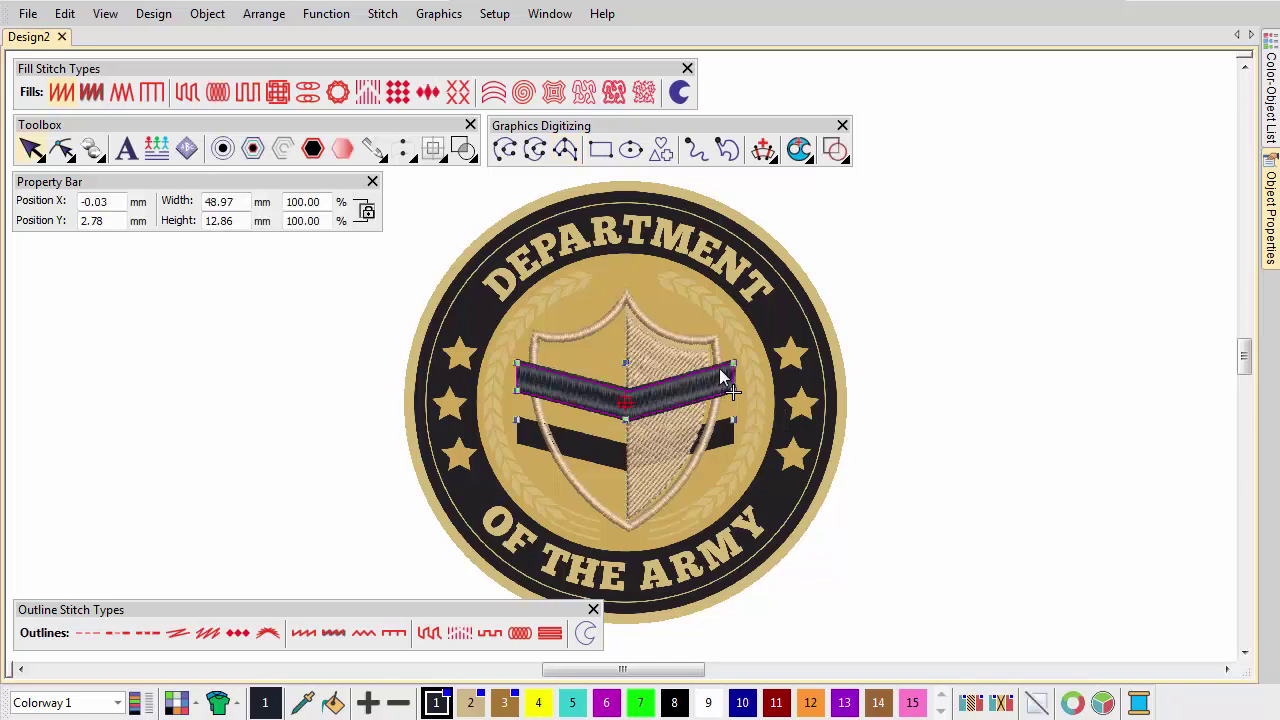
drag(722, 372, 720, 432)
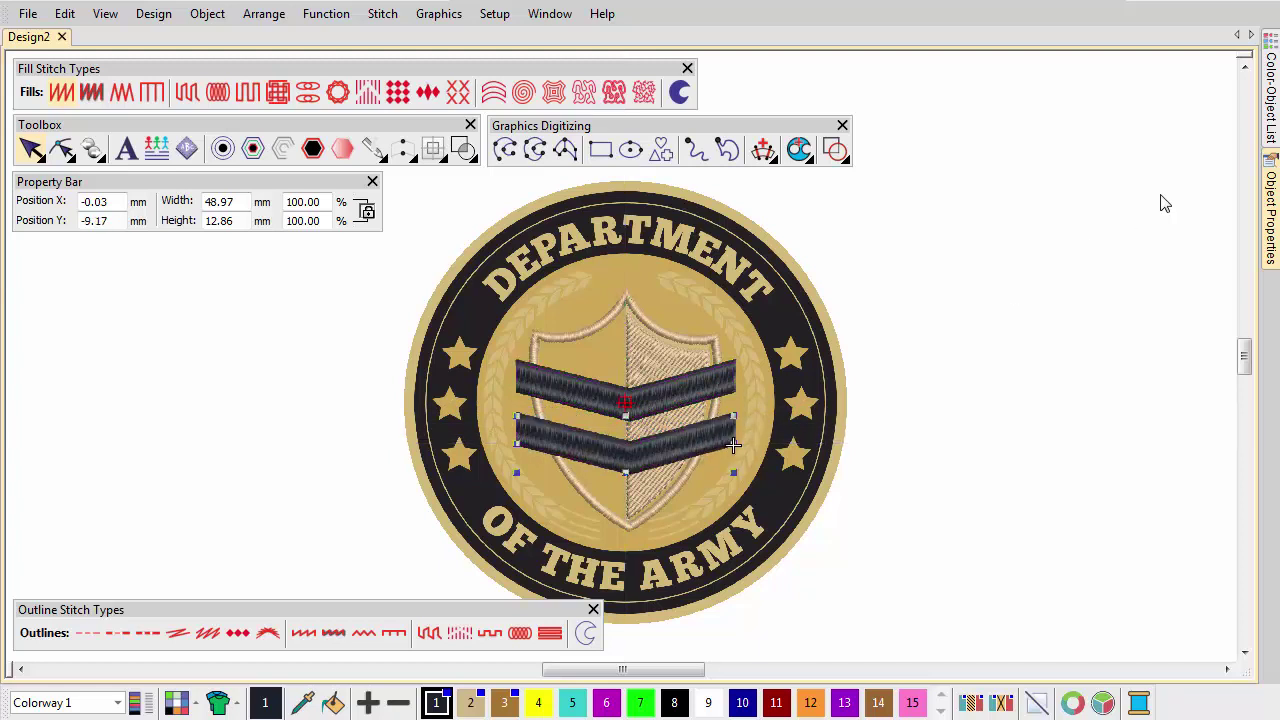
- Unhide all hidden objects from the Color-Object List
mouse_move(1273, 112)
right_click(998, 152)
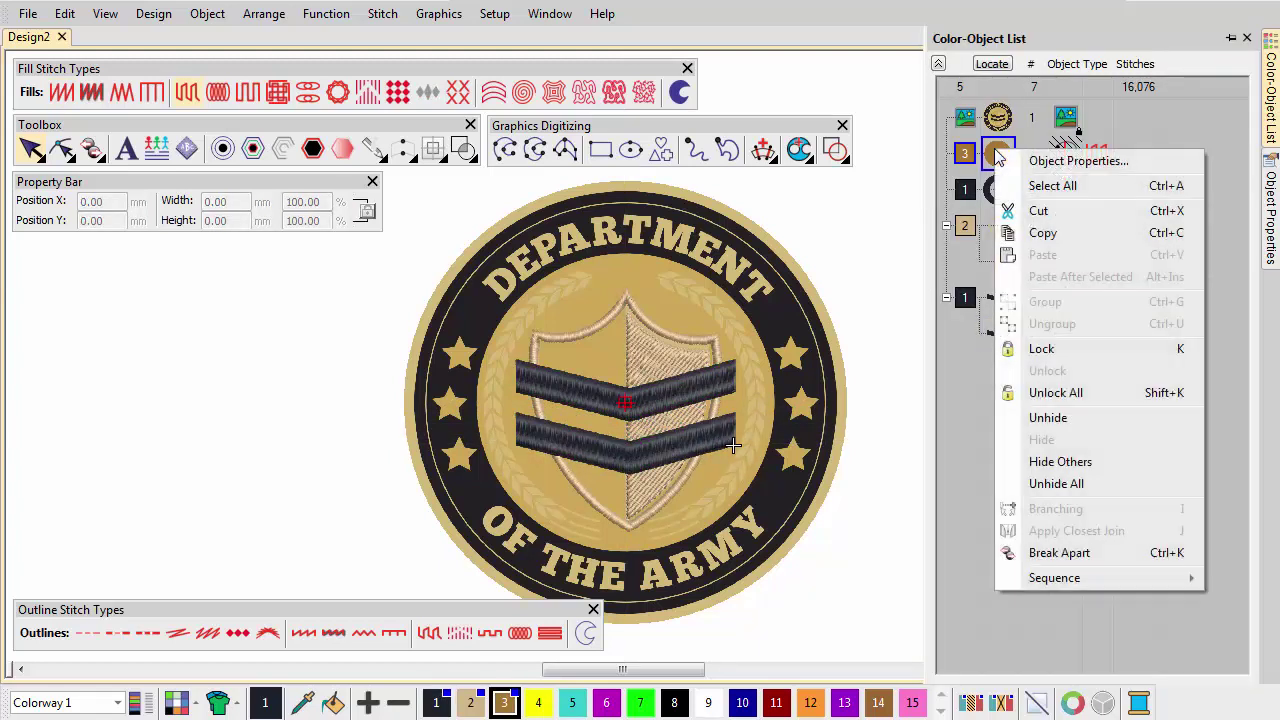
click(1030, 484)
- Remove overlaps under the shield half and both chevrons with a 1 mm cutting overlap
key(Escape)
click(998, 261)
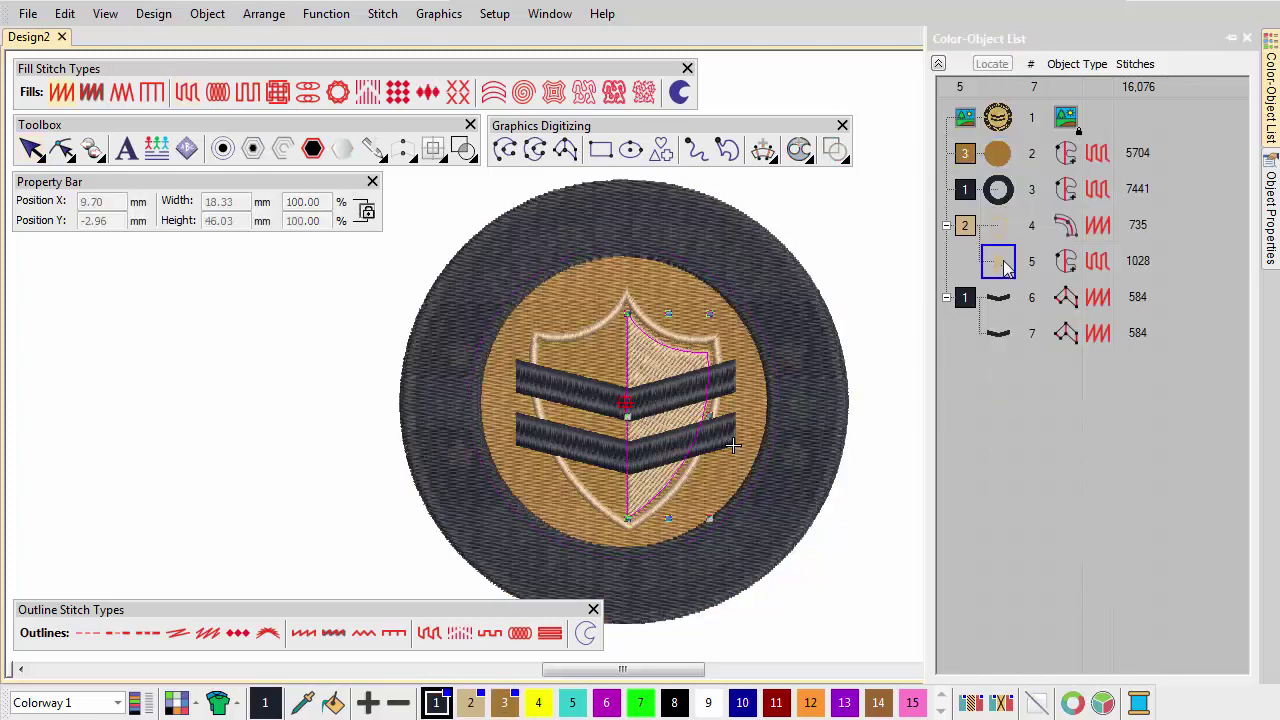
ctrl+click(998, 297)
ctrl+click(1001, 335)
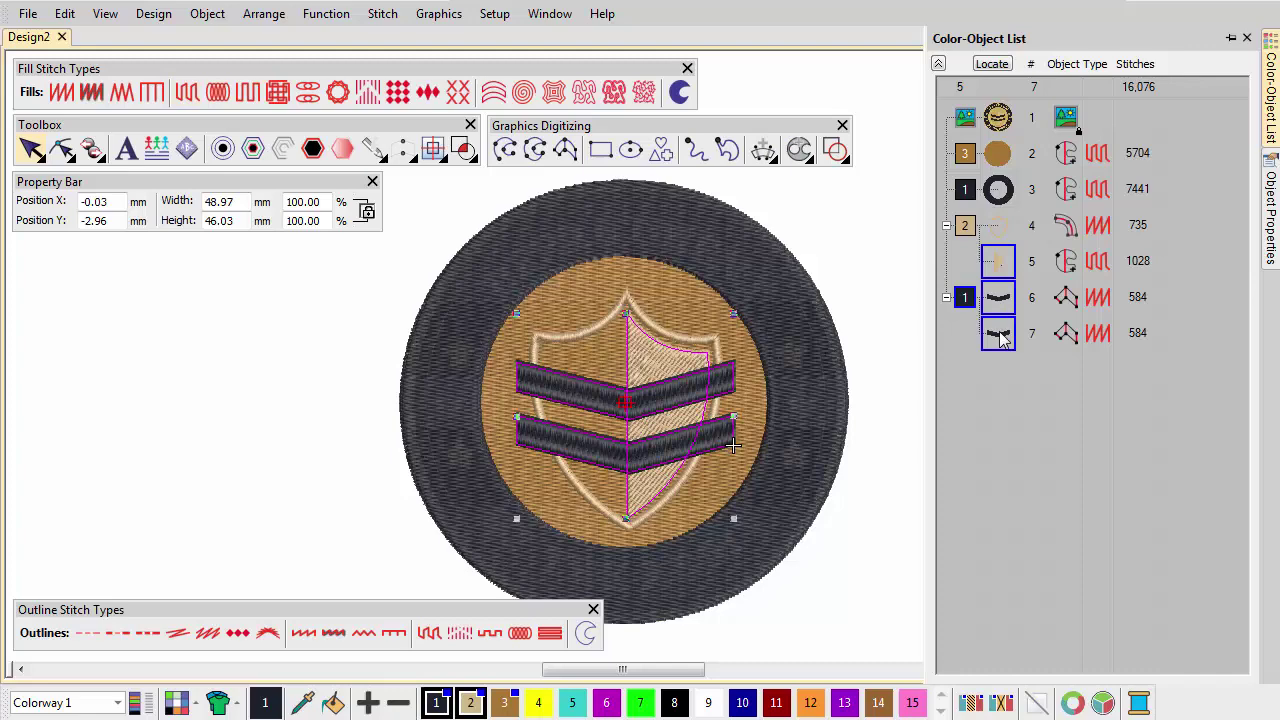
click(277, 22)
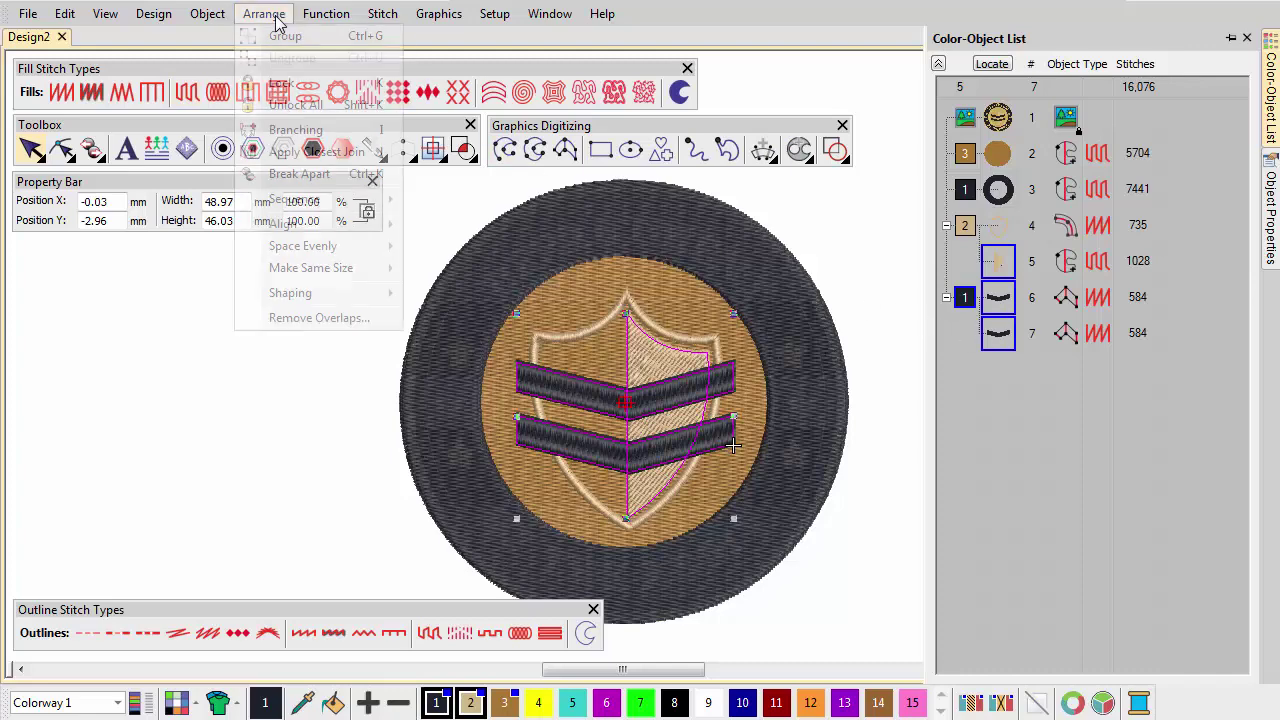
click(309, 317)
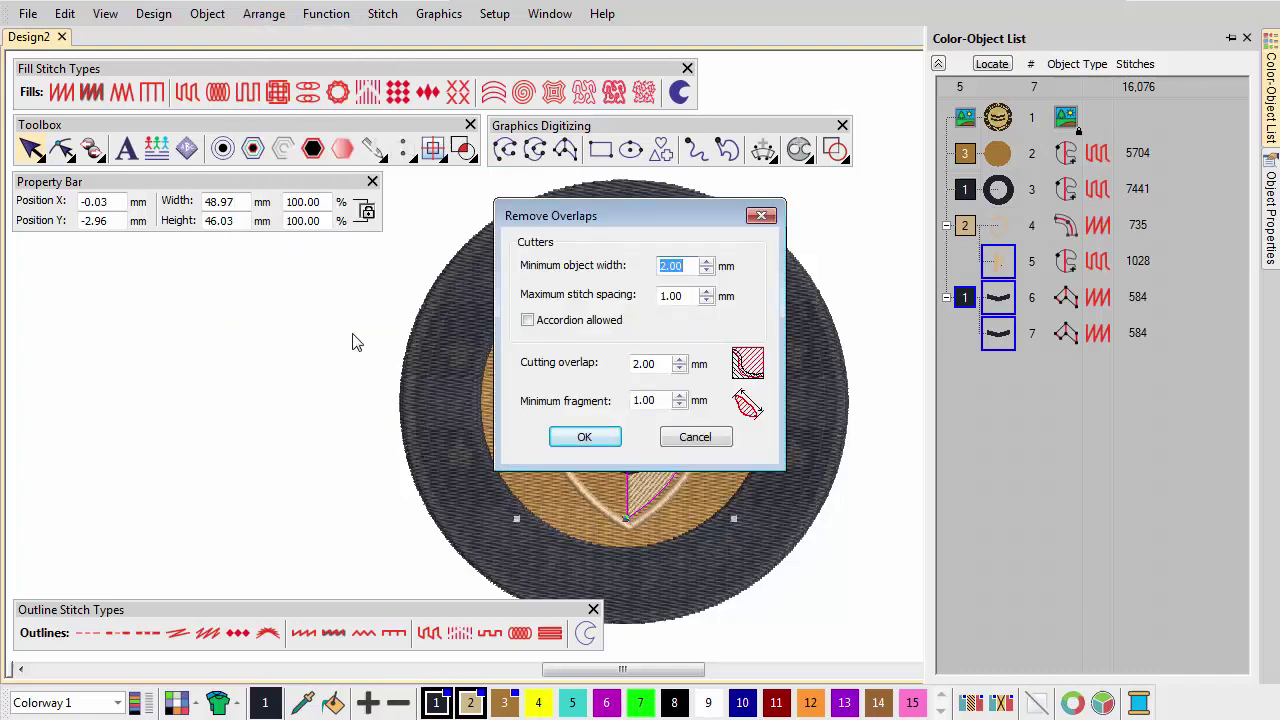
drag(664, 362, 633, 363)
text(1)
click(590, 437)
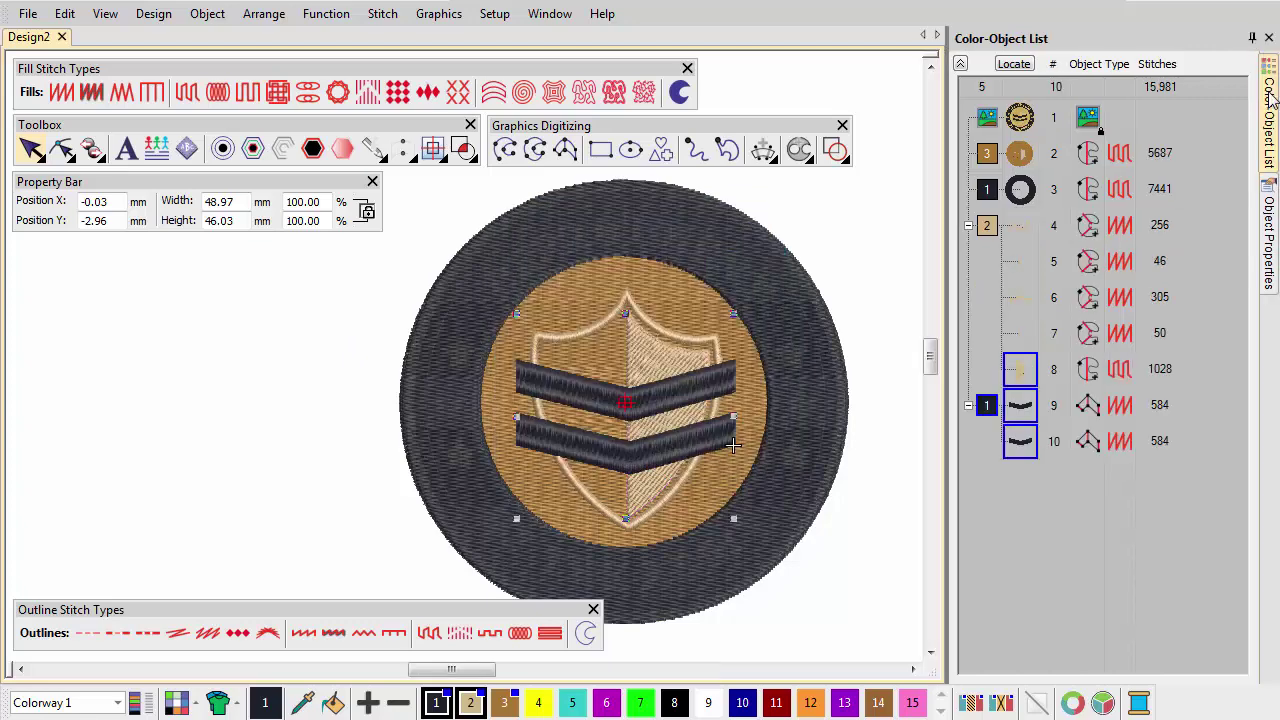
click(1020, 155)
click(1013, 64)
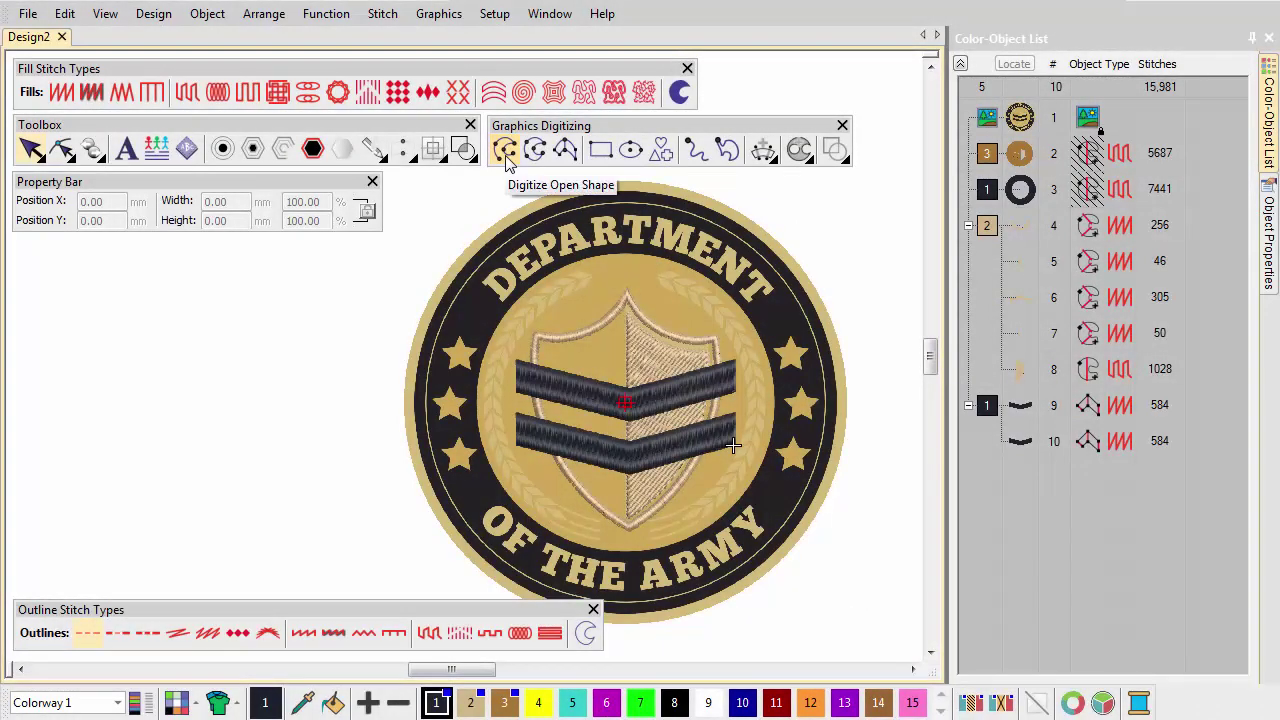
- Set up a tan Motif Run using the Misc Wedge motif, 4.50 mm wide and 4.00 mm spacing
click(505, 155)
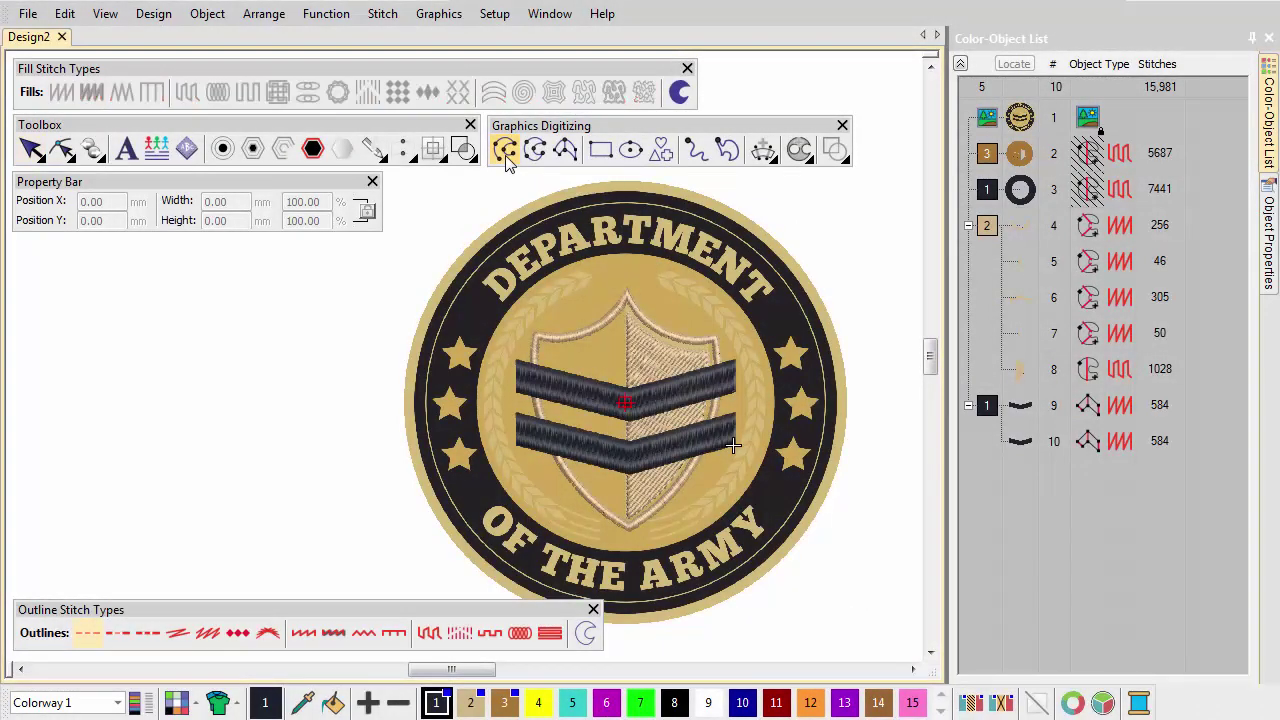
right_click(237, 632)
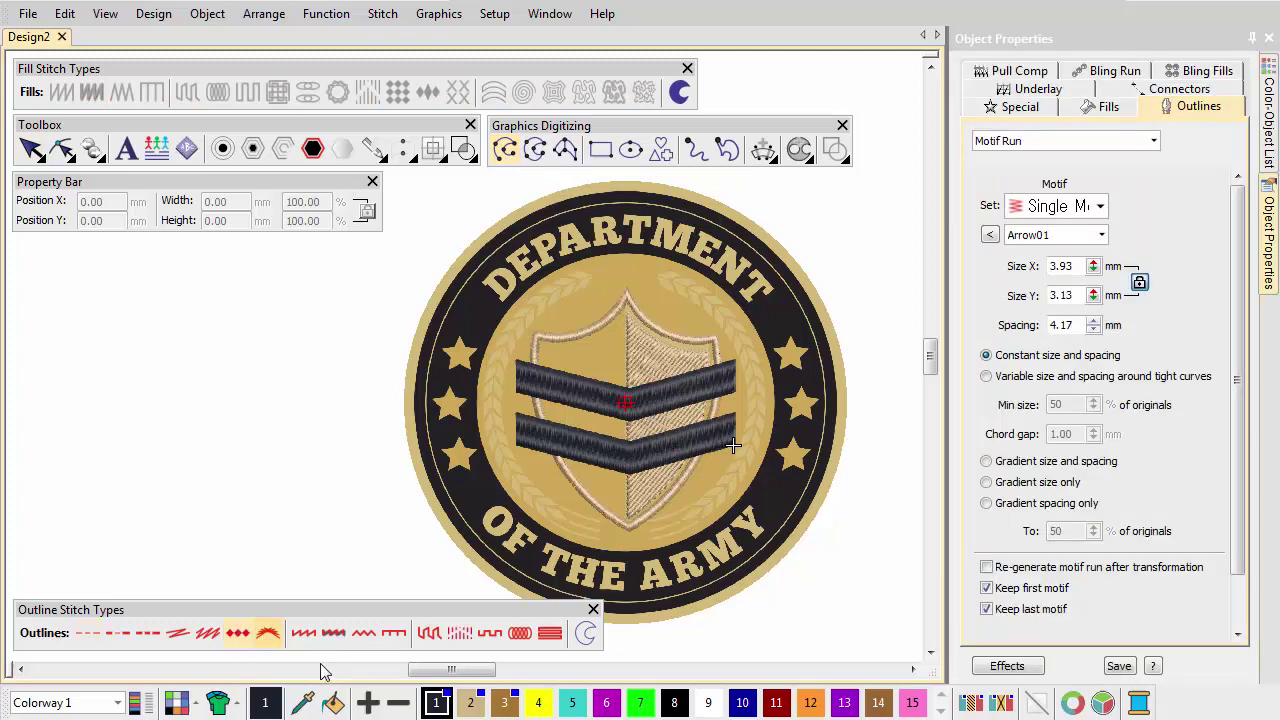
click(470, 702)
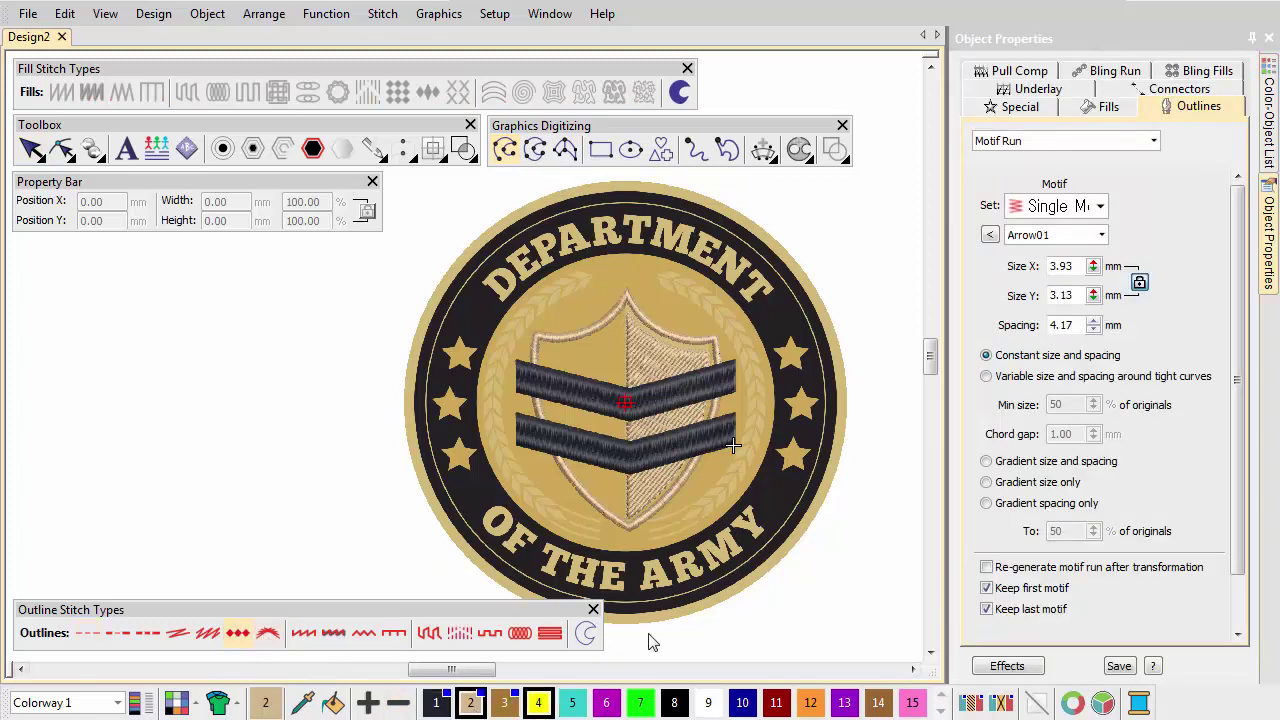
click(1099, 206)
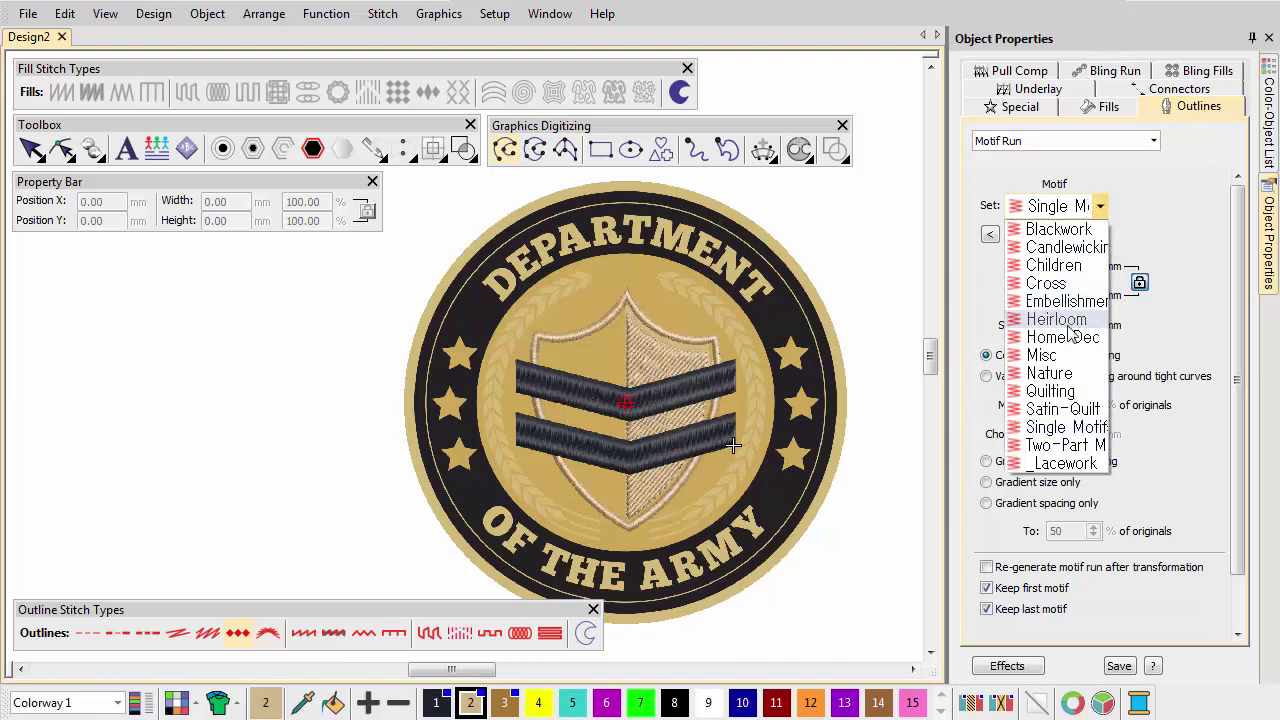
click(1041, 355)
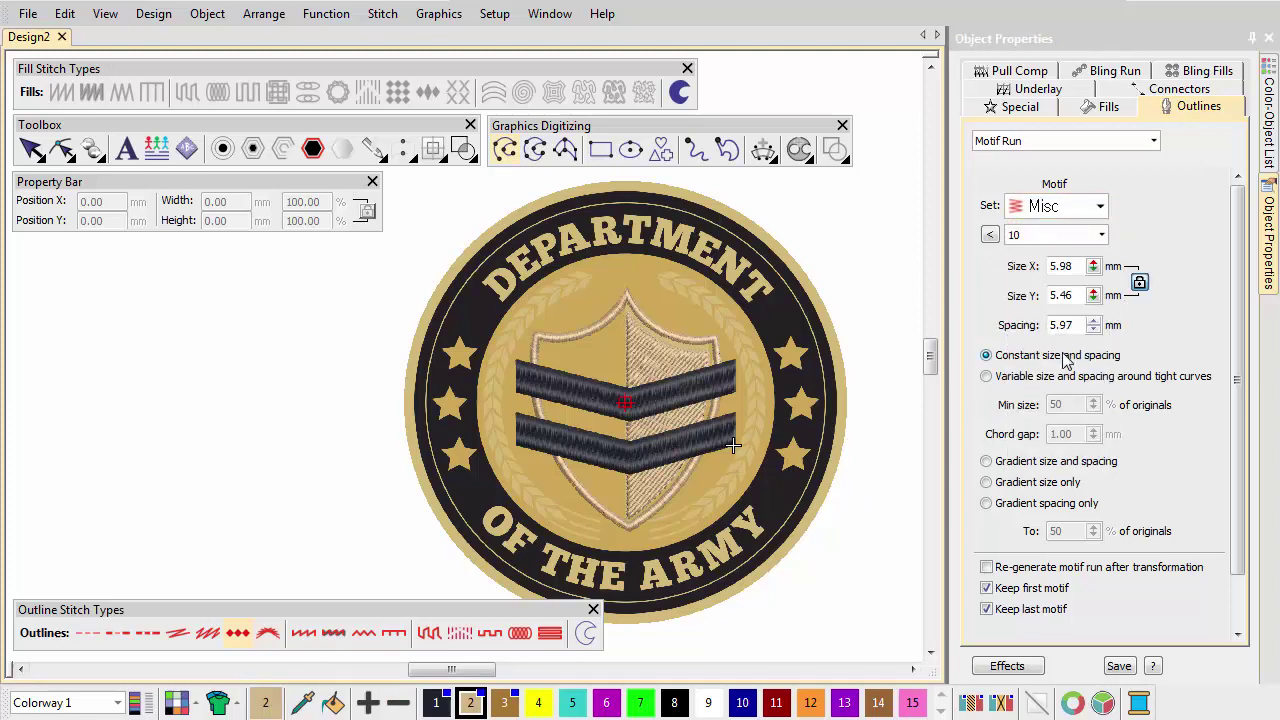
click(990, 235)
click(803, 478)
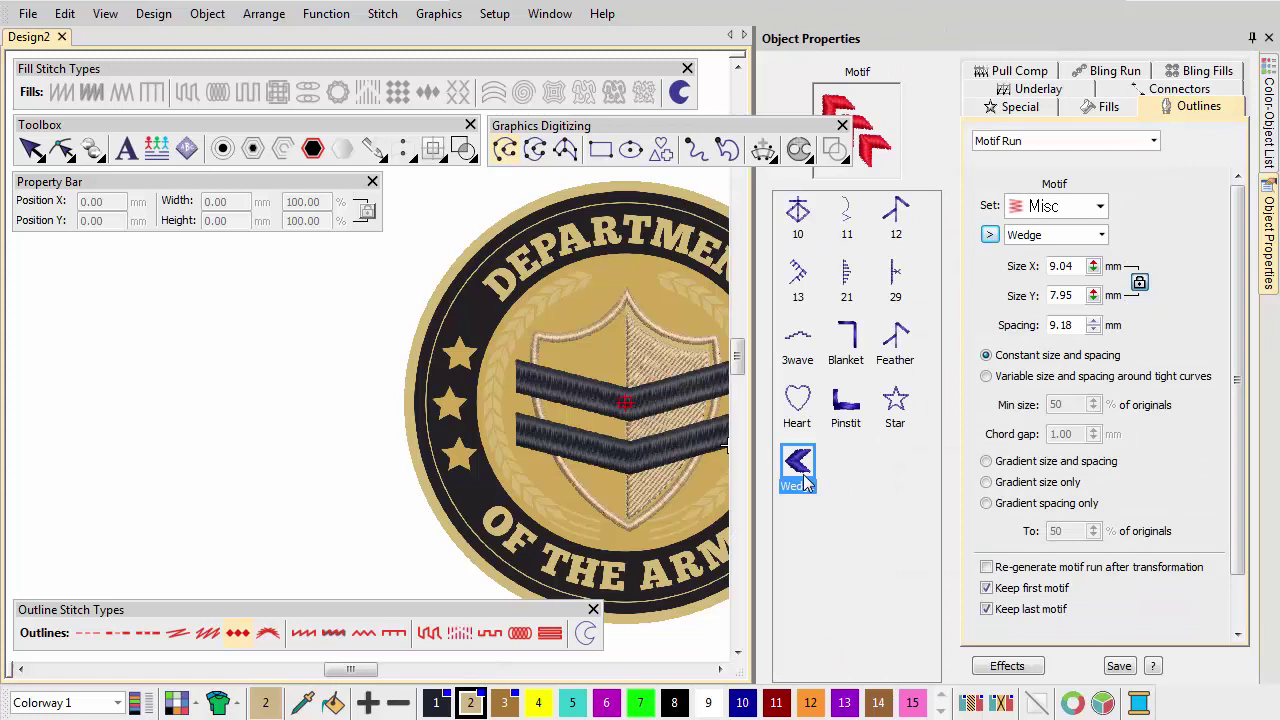
double_click(1036, 270)
text(4.5)
key(Return)
double_click(1045, 325)
text(4)
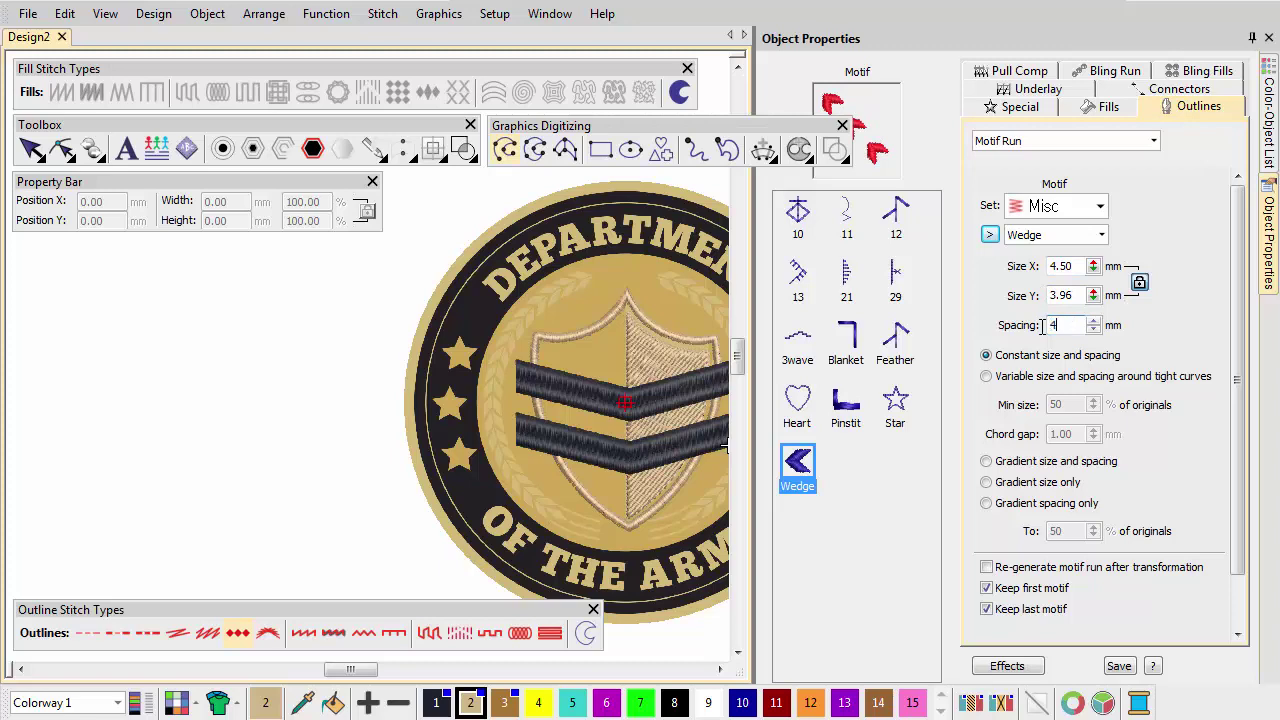
key(Return)
click(990, 235)
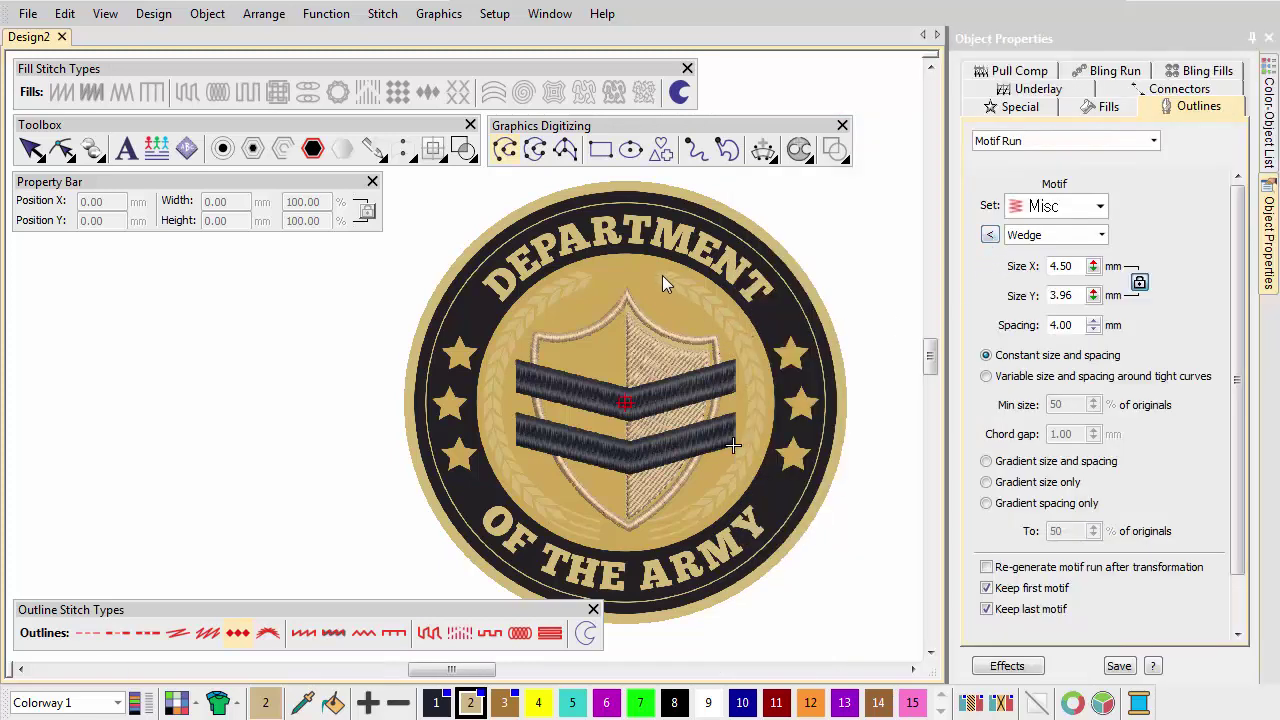
- Digitize the Wedge motif branch curving along the shield's right side
click(656, 276)
click(754, 403)
click(706, 509)
key(Return)
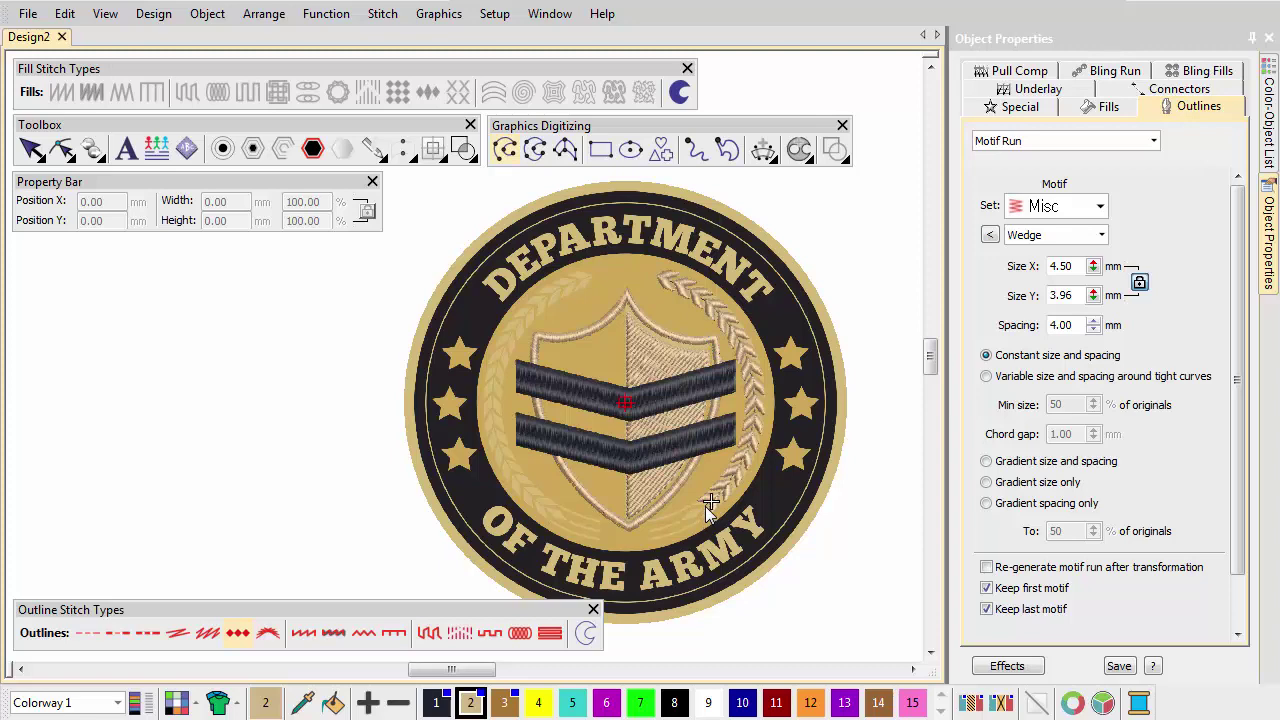
scroll(710, 507, up, 2)
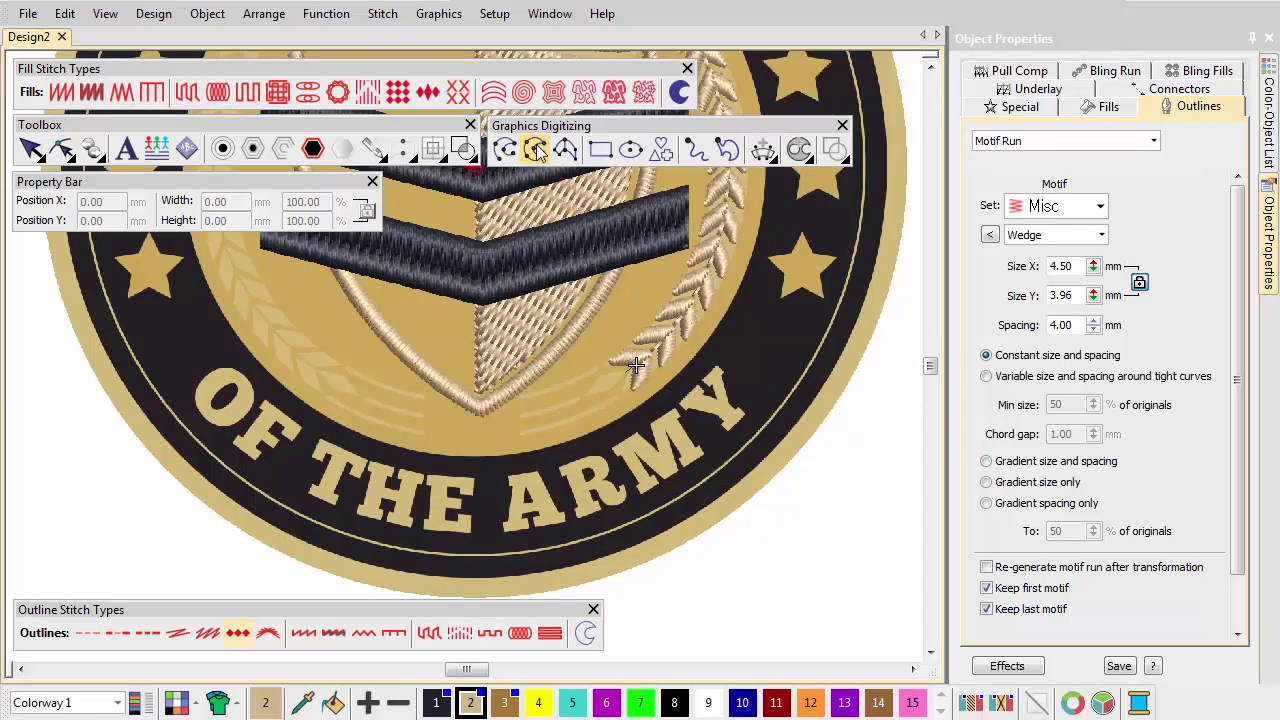
- Add a satin leaf at the branch base and a three-point Triple Run stem from the shield tip
click(63, 93)
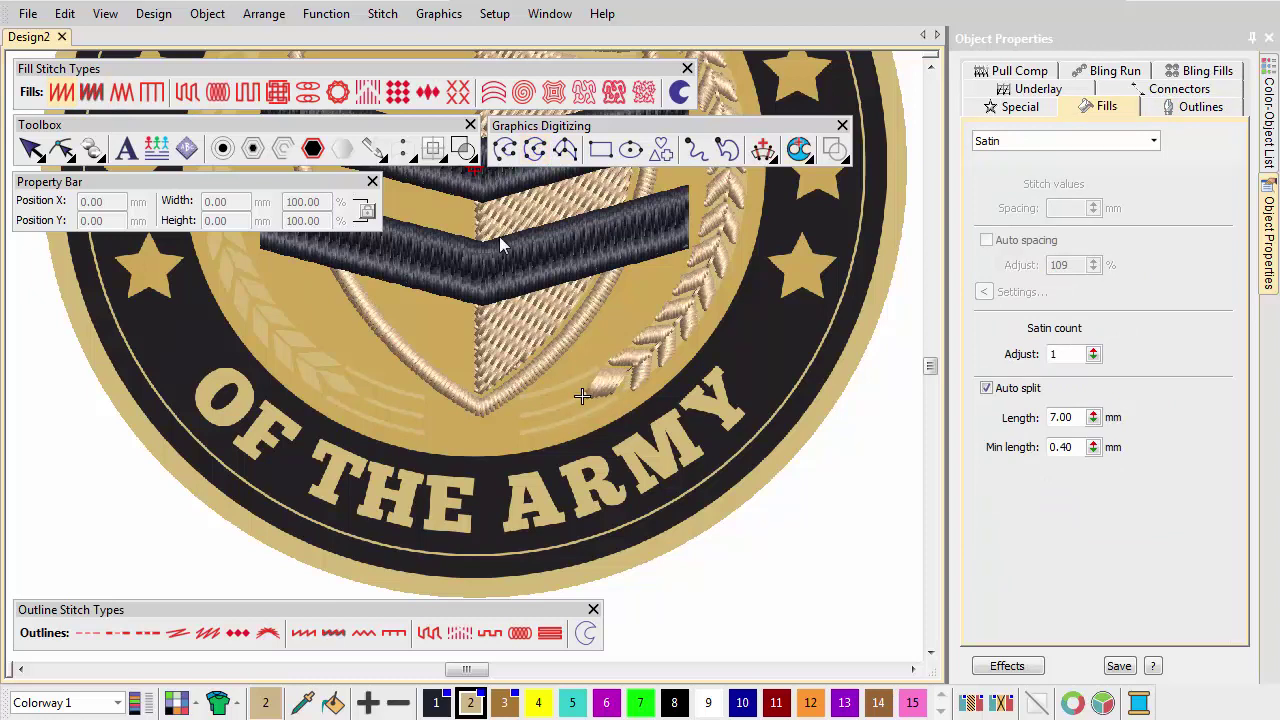
click(504, 154)
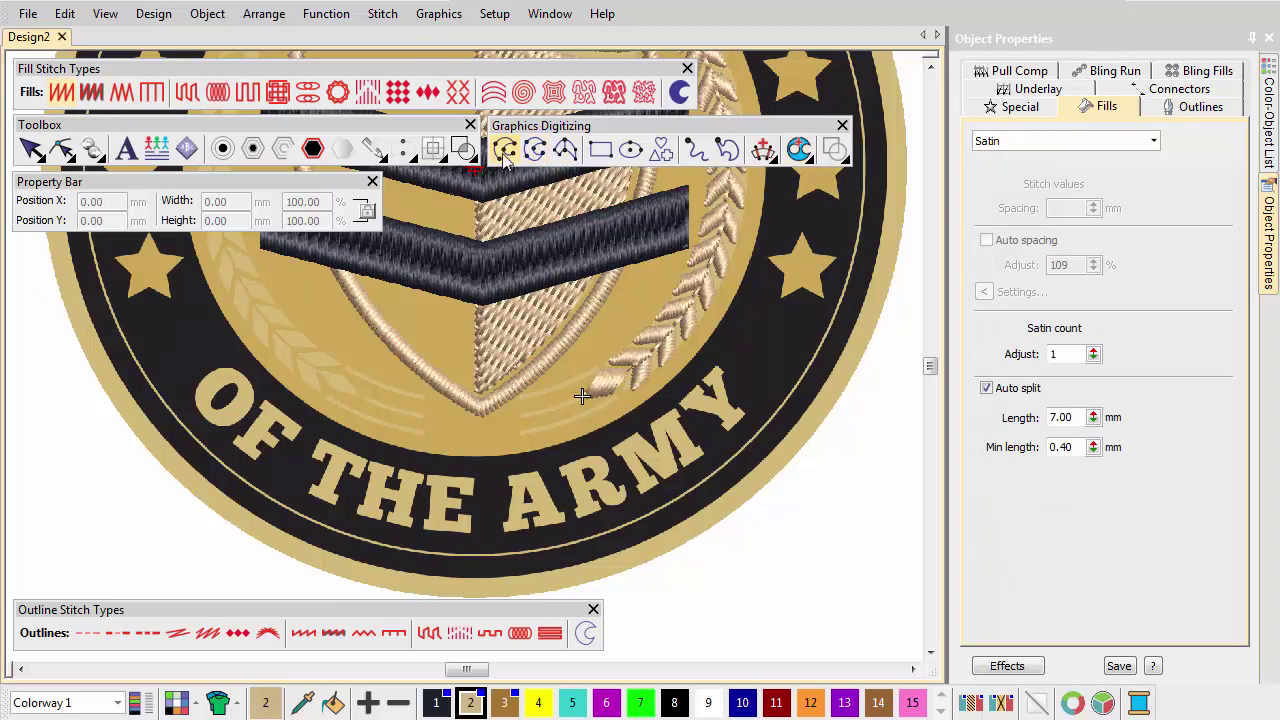
click(306, 637)
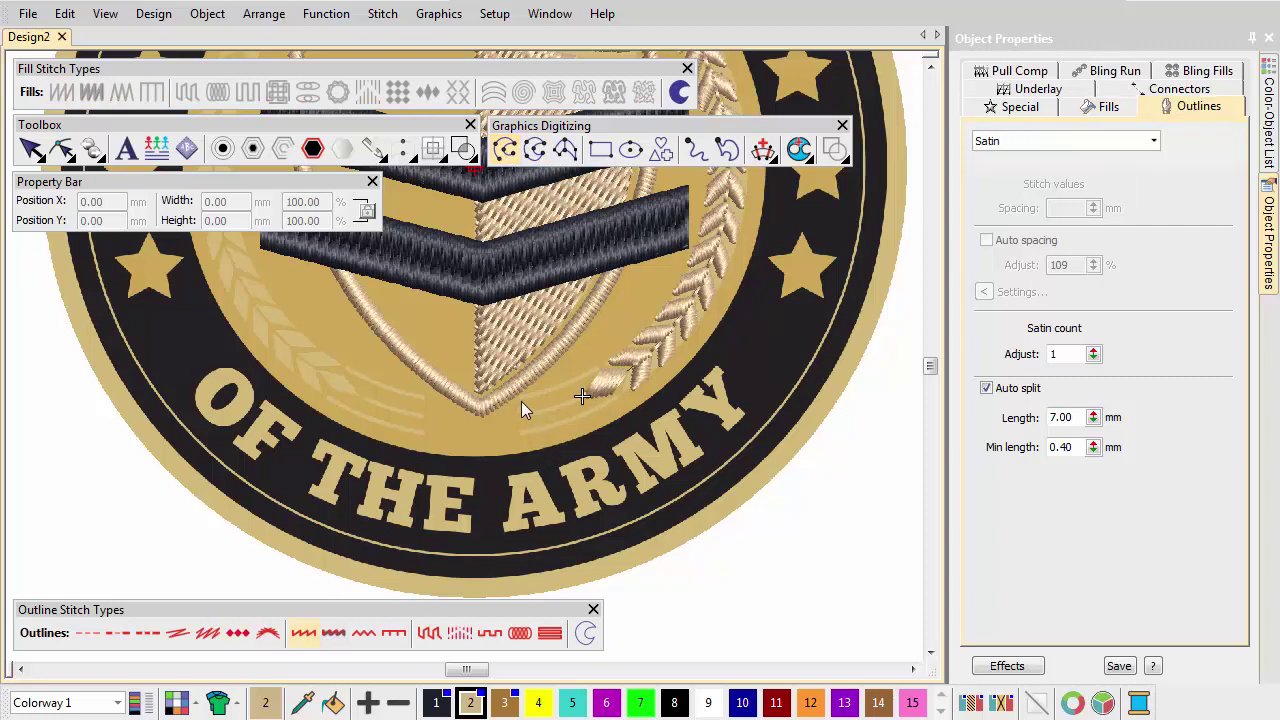
click(522, 400)
click(565, 390)
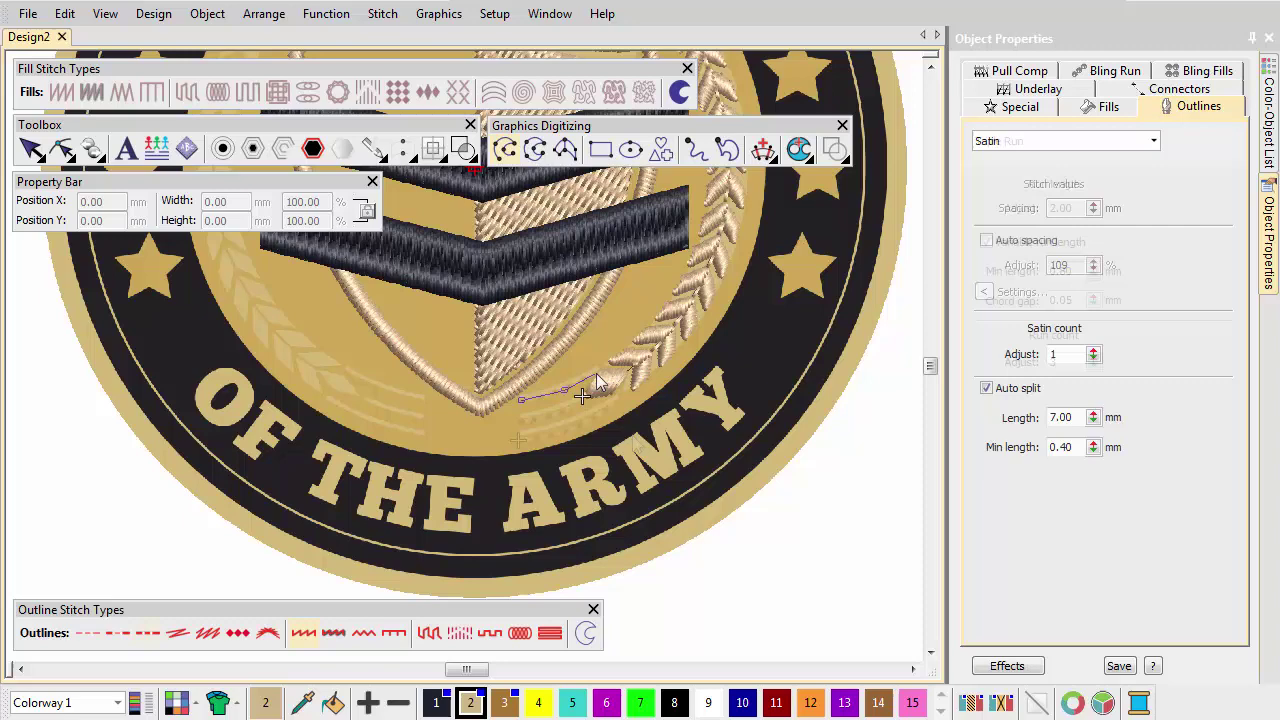
click(596, 373)
key(Return)
- Mirror-copy the right laurel branch and its Triple Run stem horizontally about the shield centre
key(Escape)
key(0)
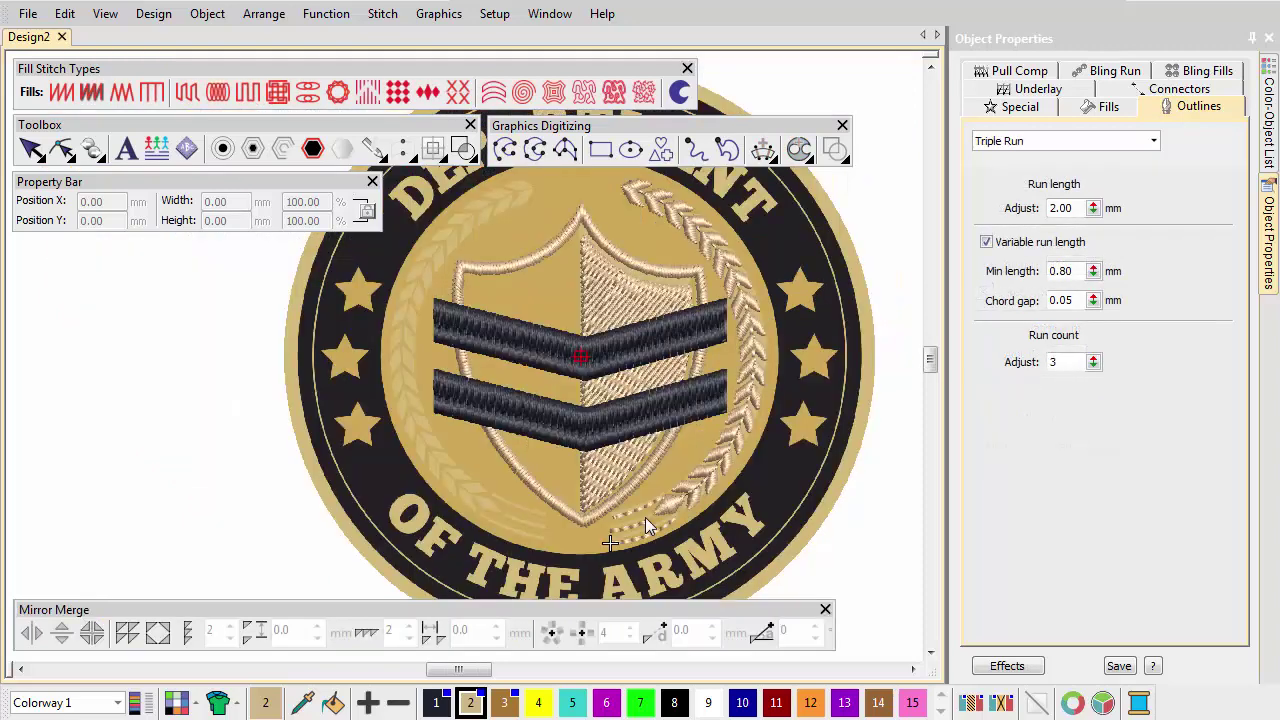
click(739, 428)
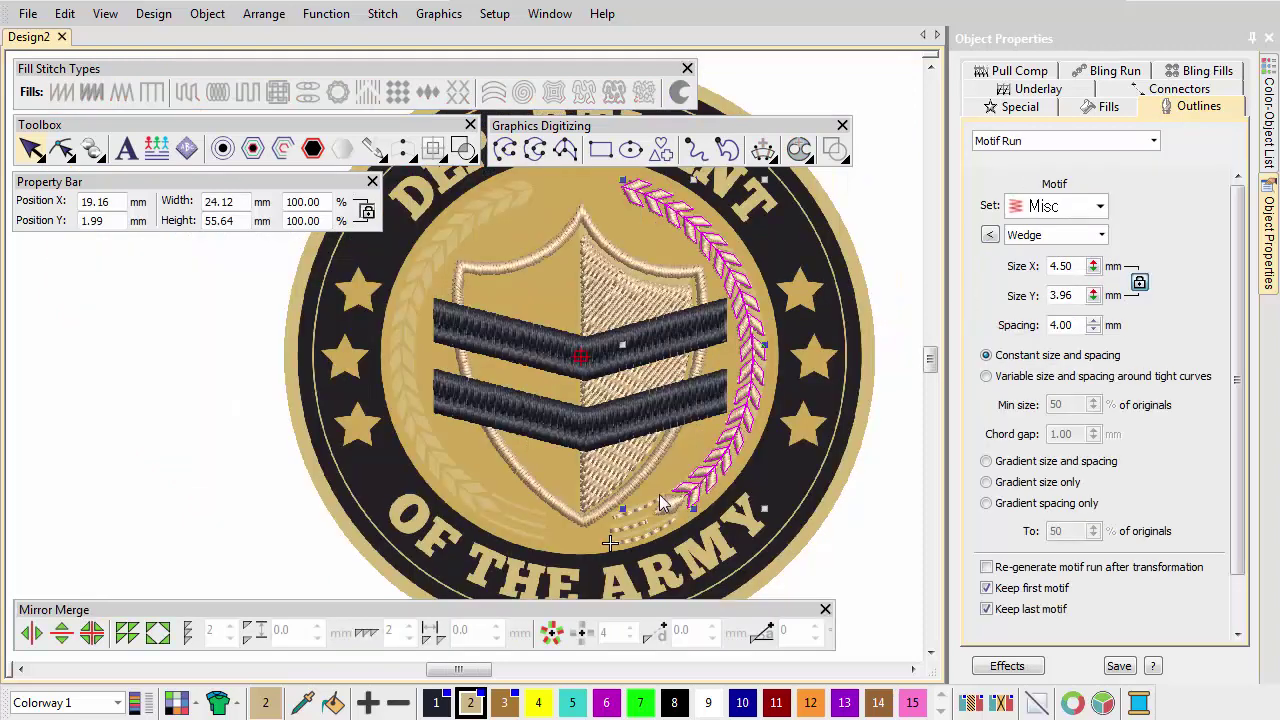
ctrl+click(633, 526)
drag(633, 528, 668, 536)
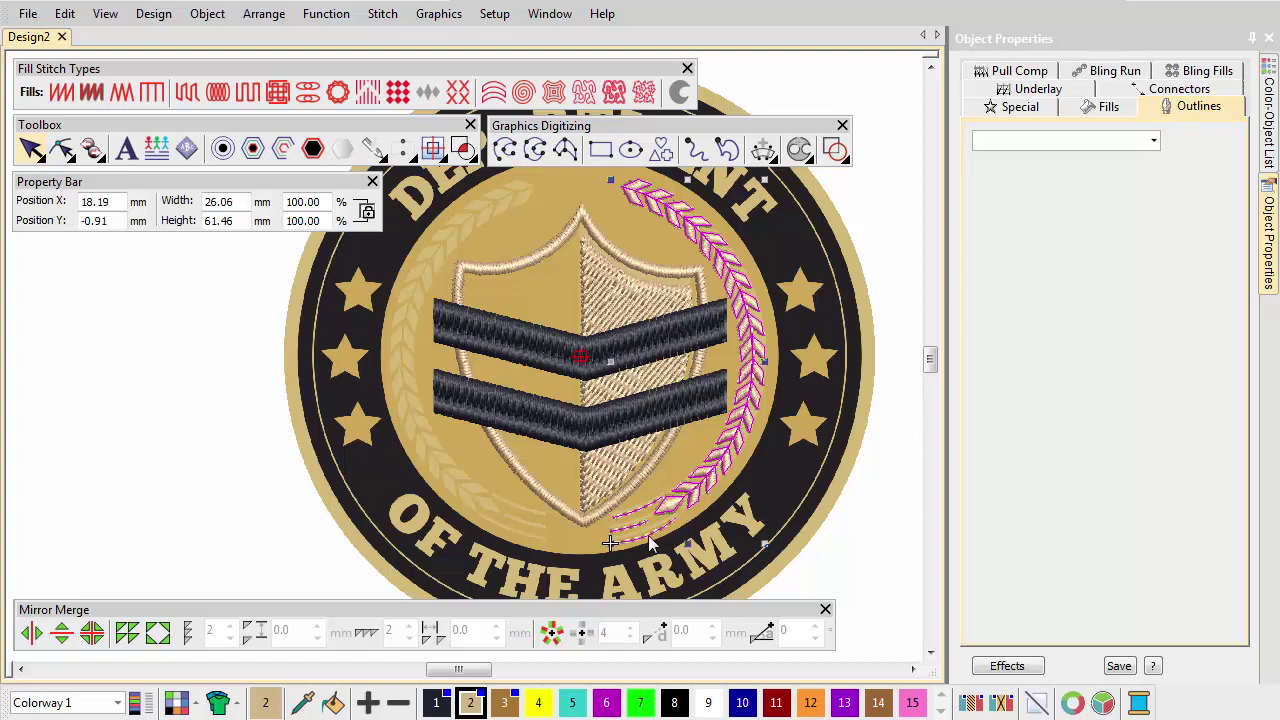
click(32, 637)
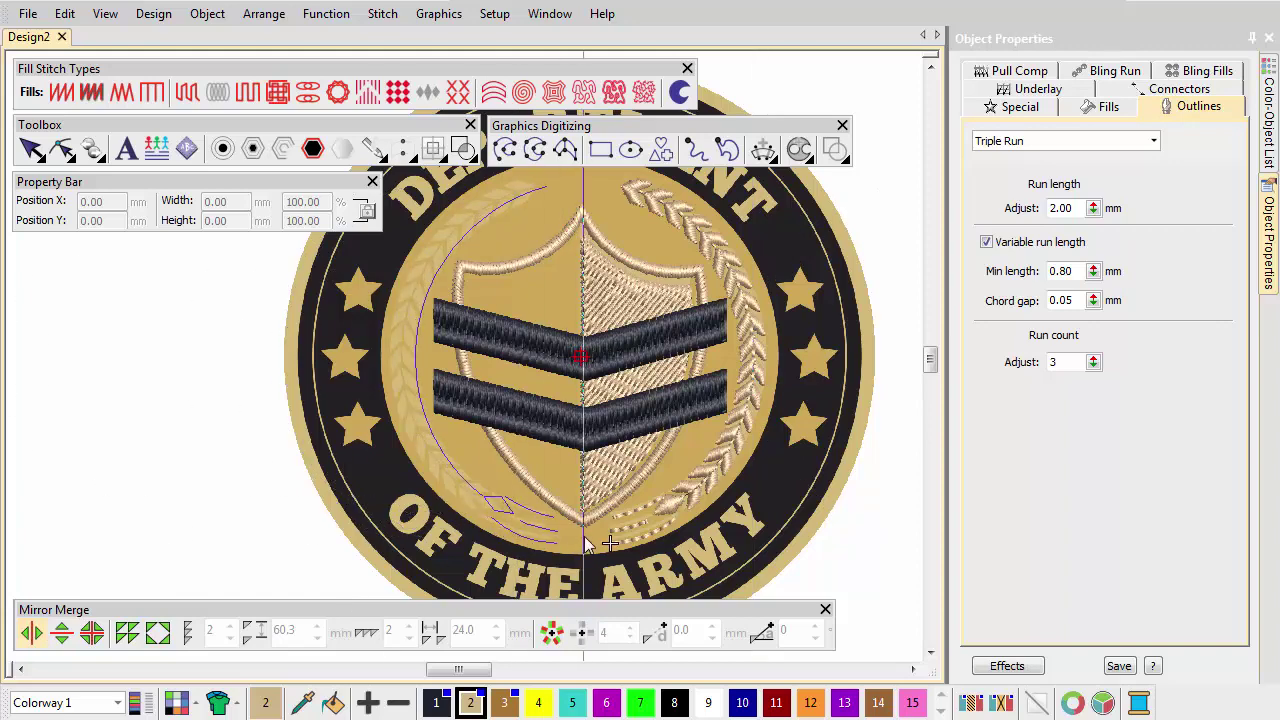
click(581, 537)
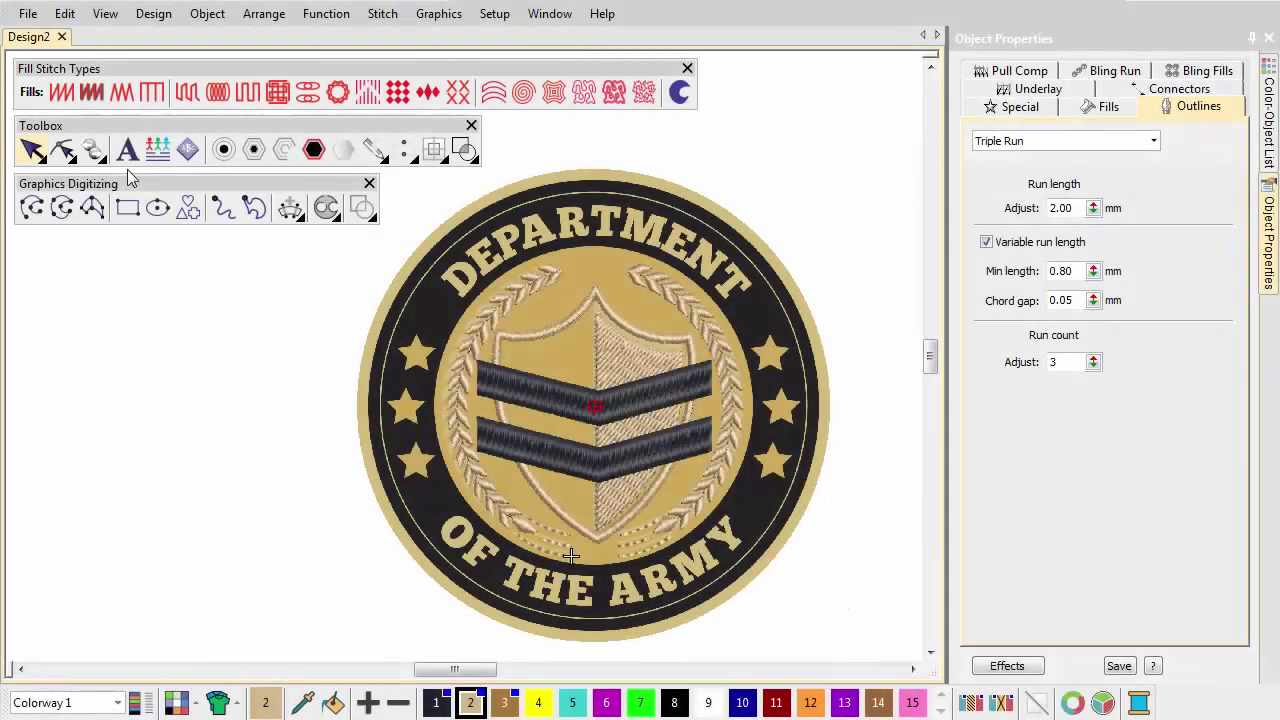
- Start new lettering reading DEPARTMENT in the College font
click(127, 150)
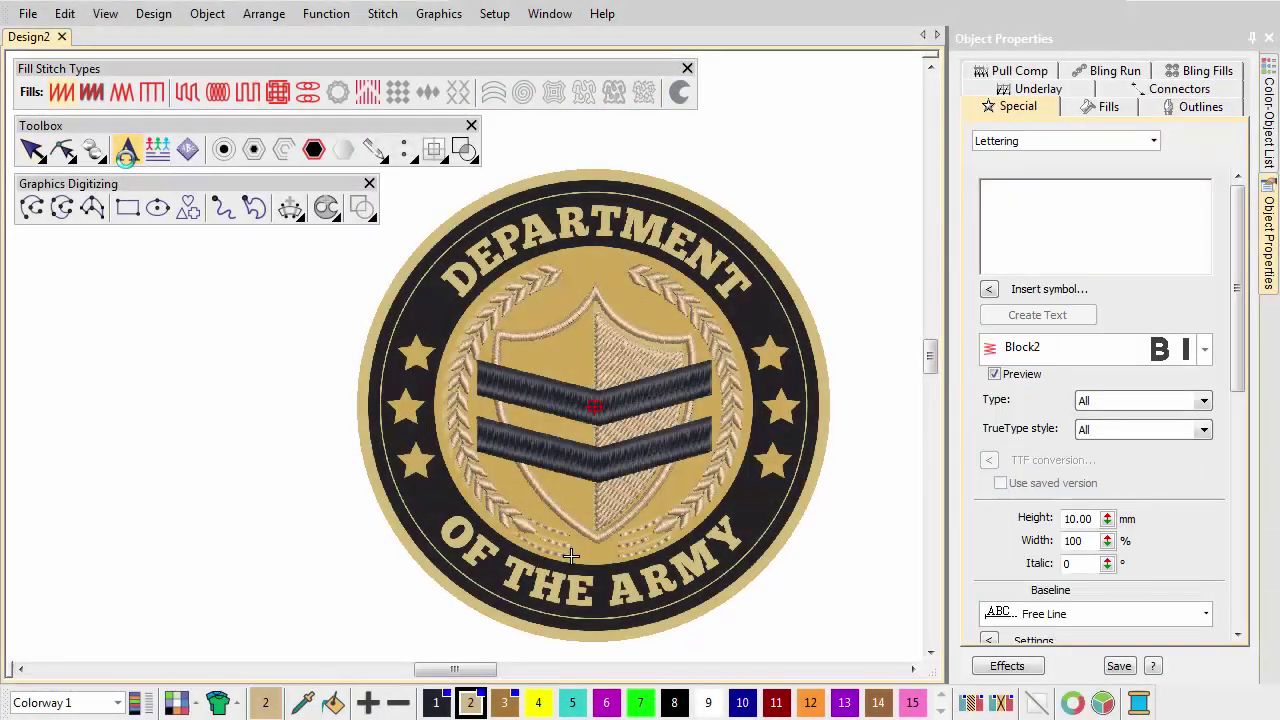
click(1034, 220)
text(DEPARTMENT)
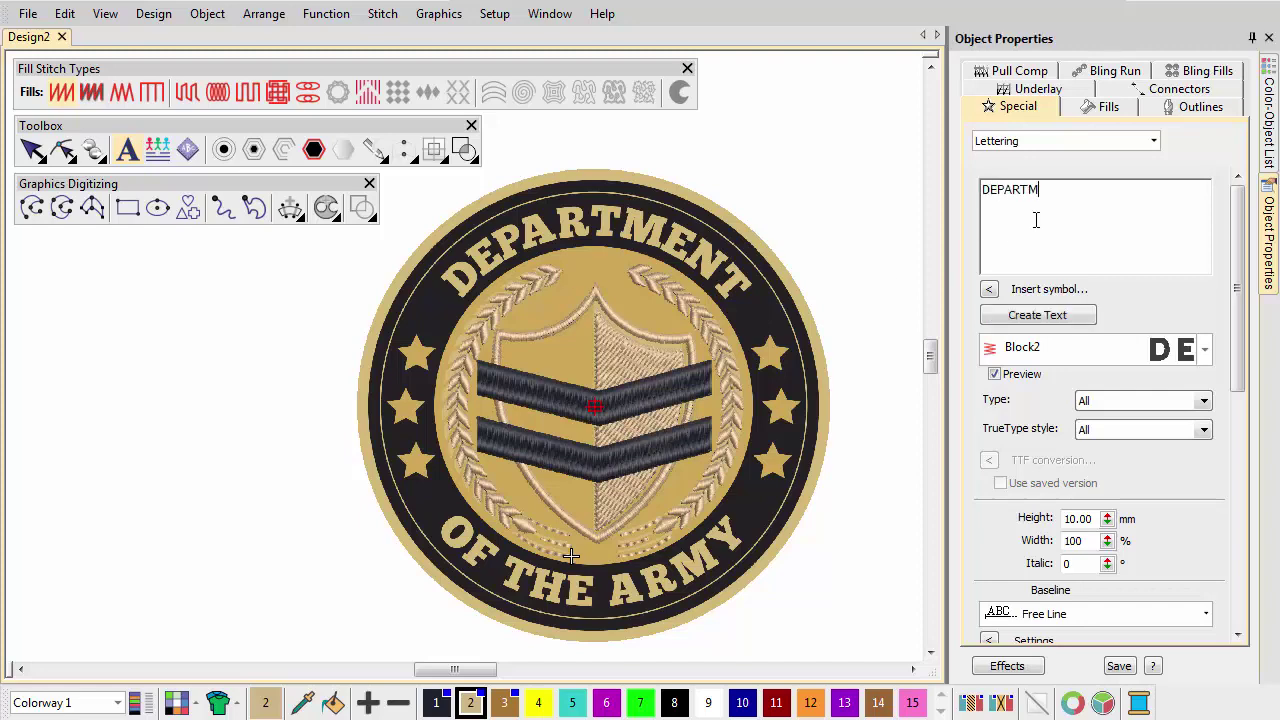
click(1205, 349)
text(c)
scroll(1142, 400, down, 4)
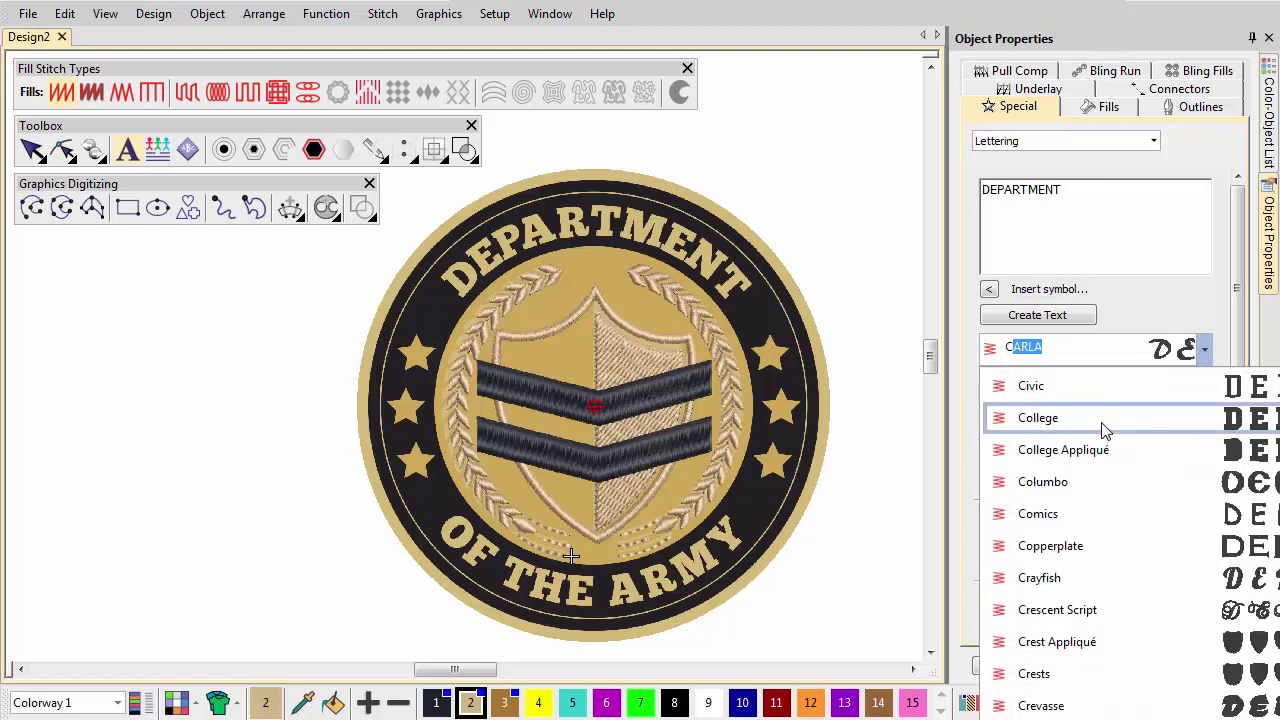
click(1100, 420)
drag(1241, 380, 1238, 528)
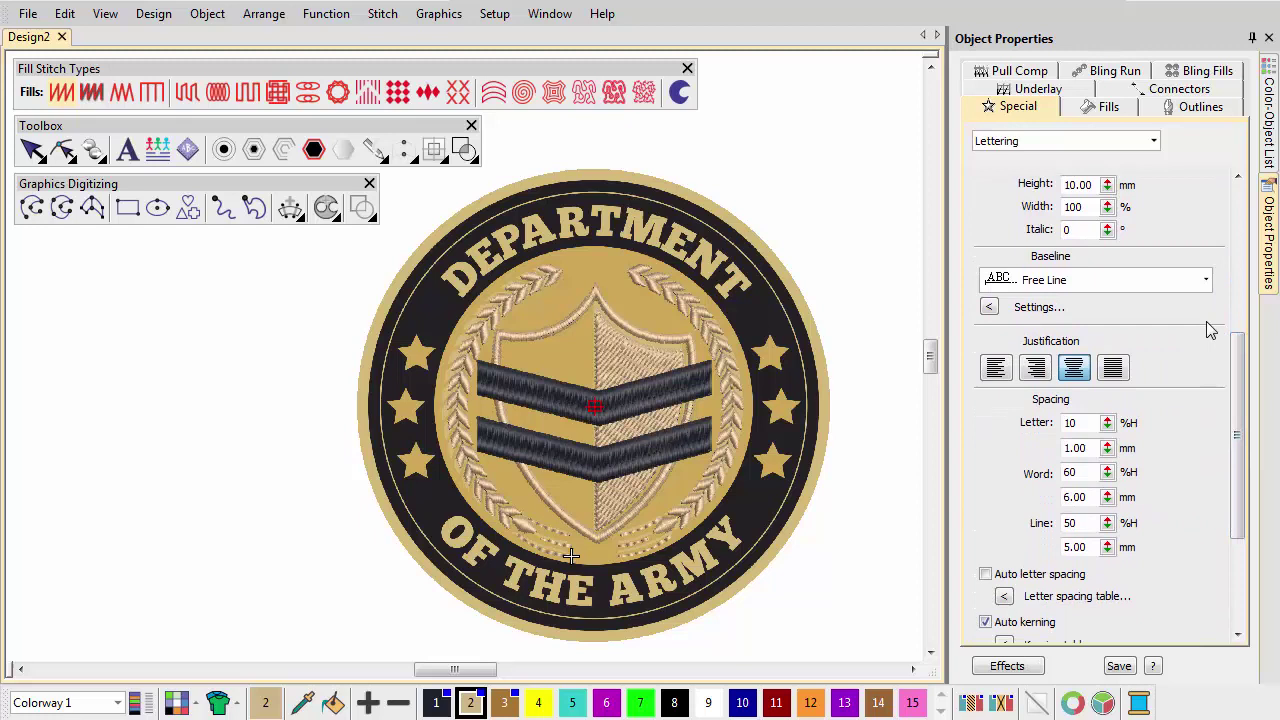
- Give the lettering an Arc CW baseline, 6 mm height and 120% width
click(1206, 280)
click(1192, 361)
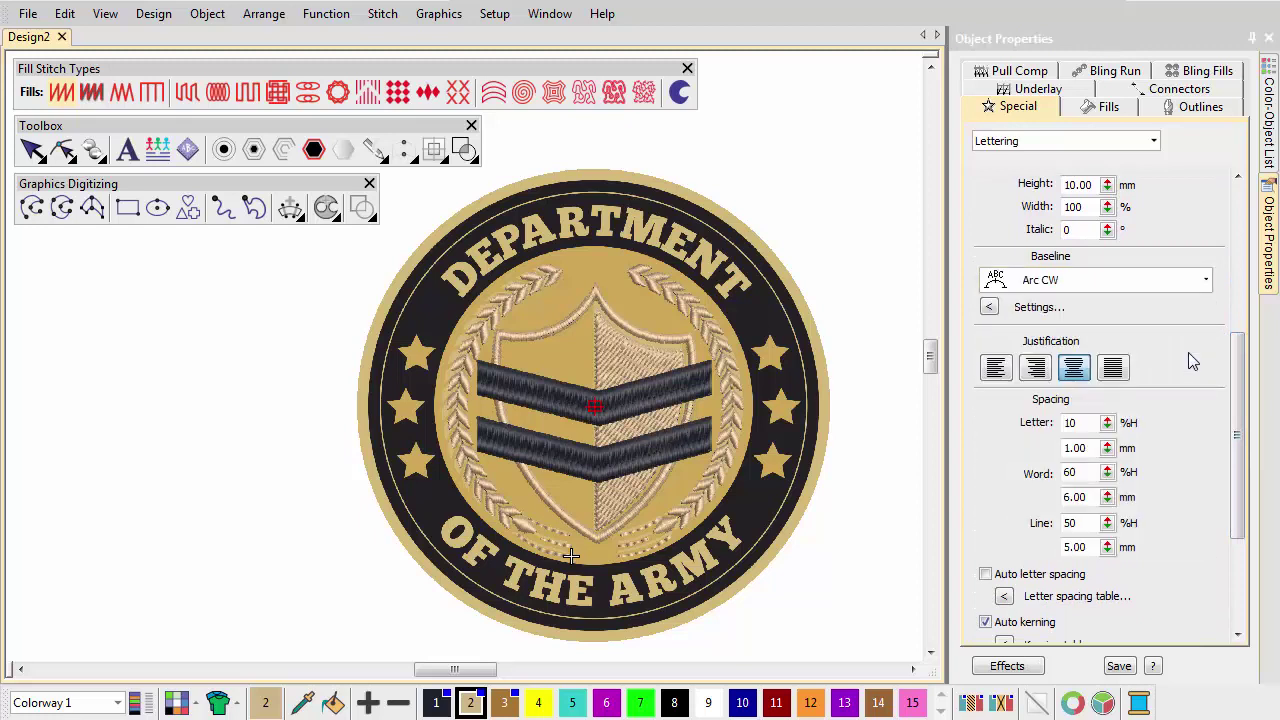
double_click(1097, 184)
text(6)
key(Return)
key(Tab)
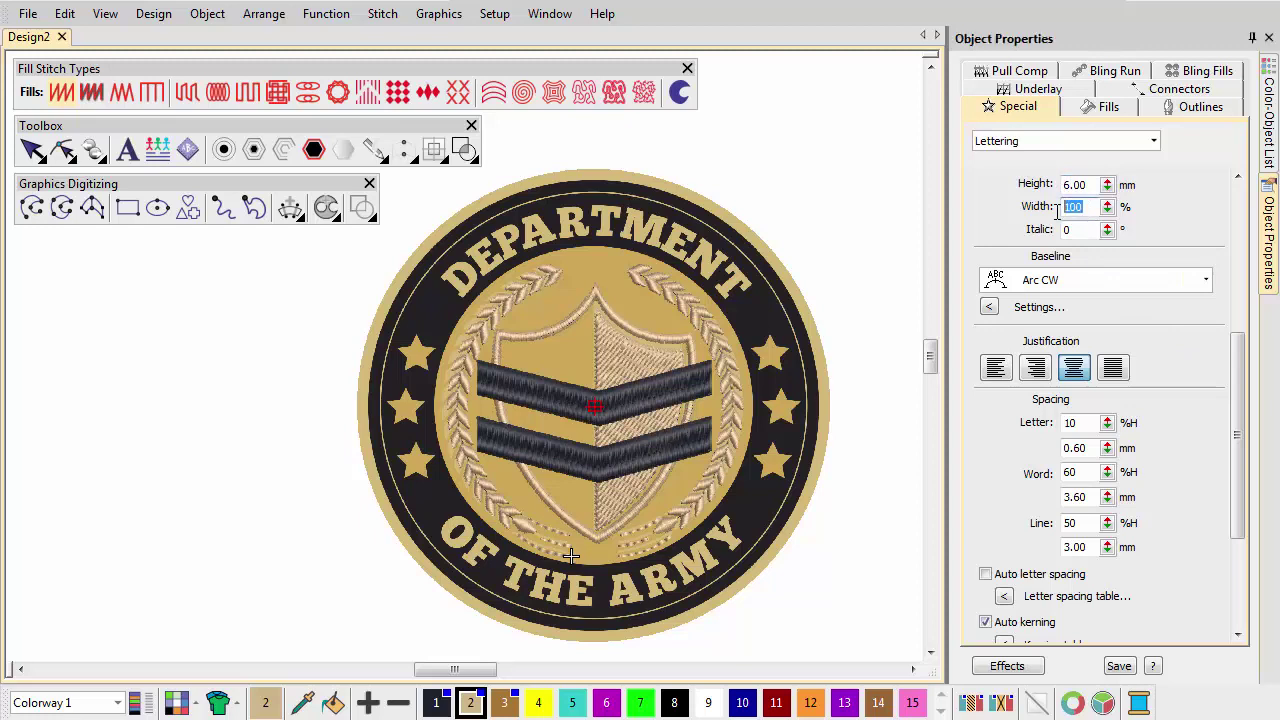
text(120)
key(Return)
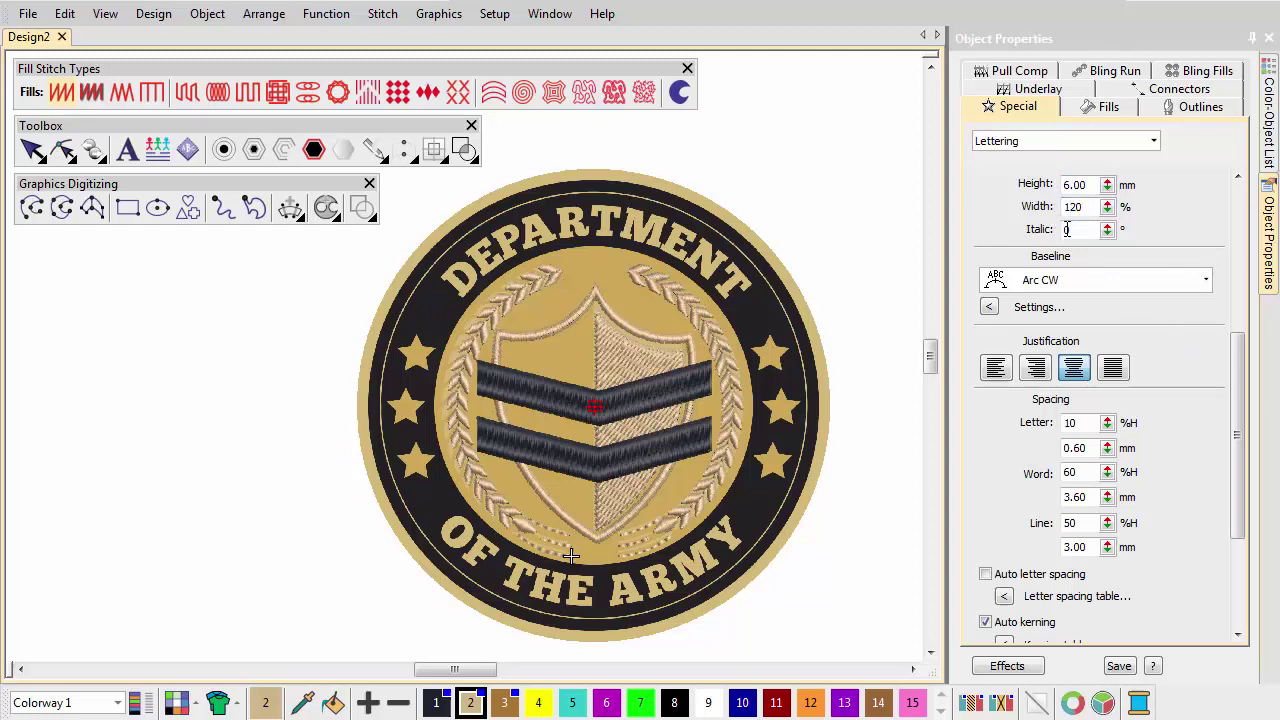
- Place DEPARTMENT along a three-point arc across the top of the ring
drag(1236, 380, 1238, 270)
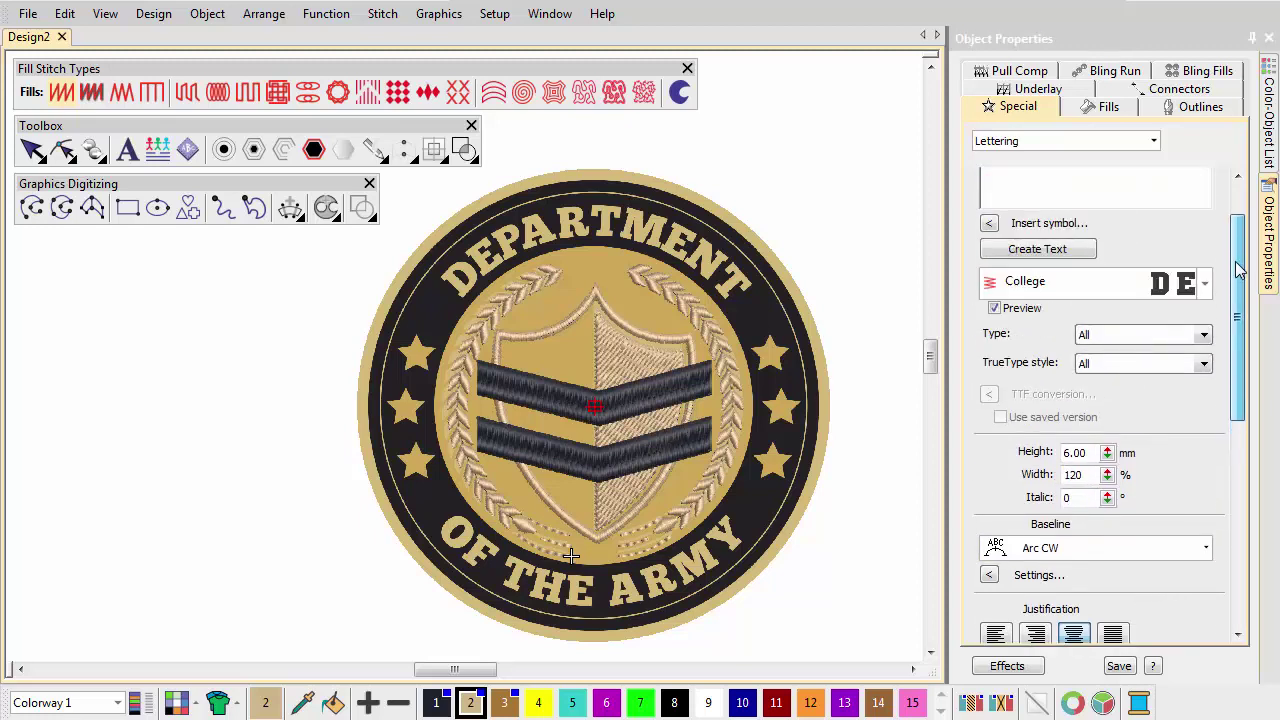
click(1076, 249)
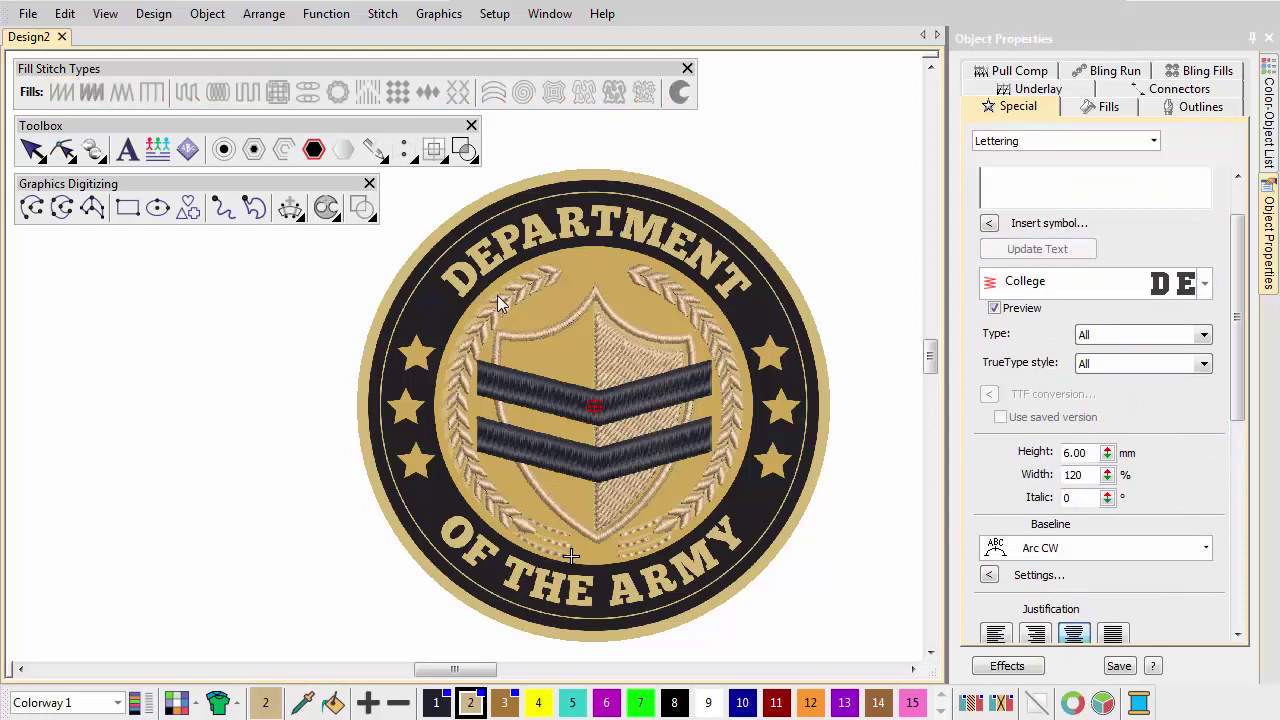
click(461, 296)
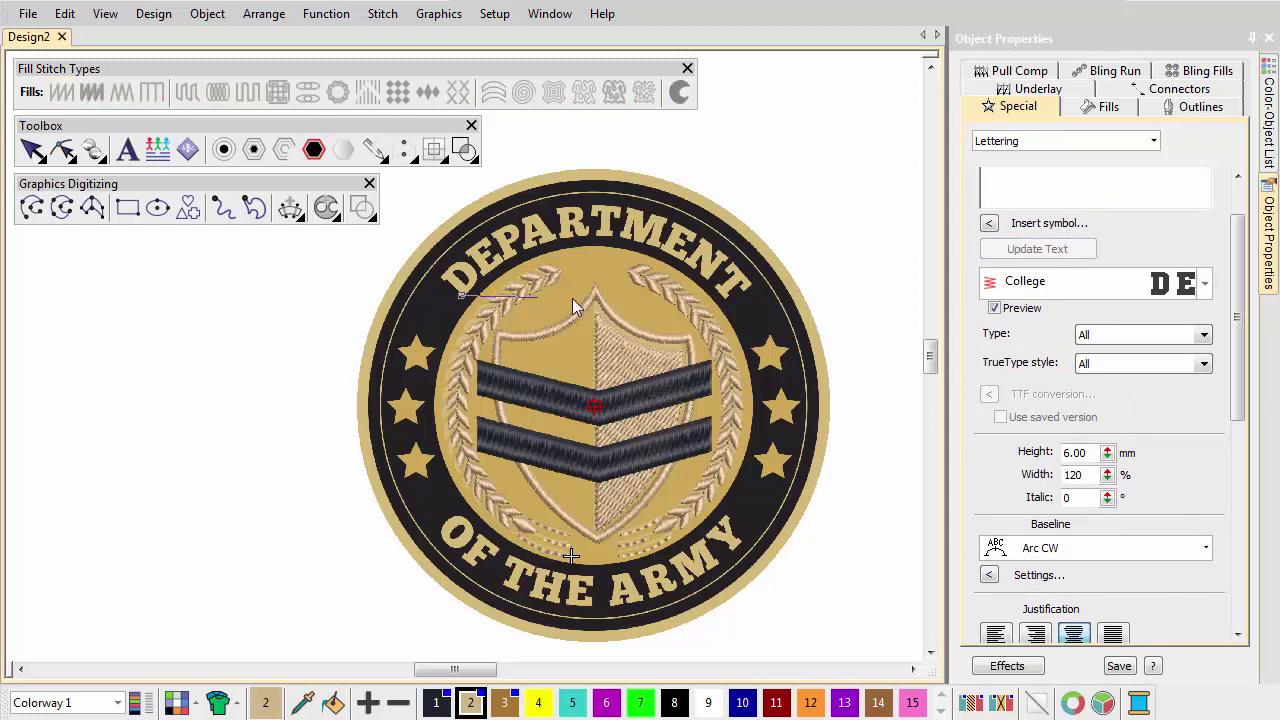
click(722, 296)
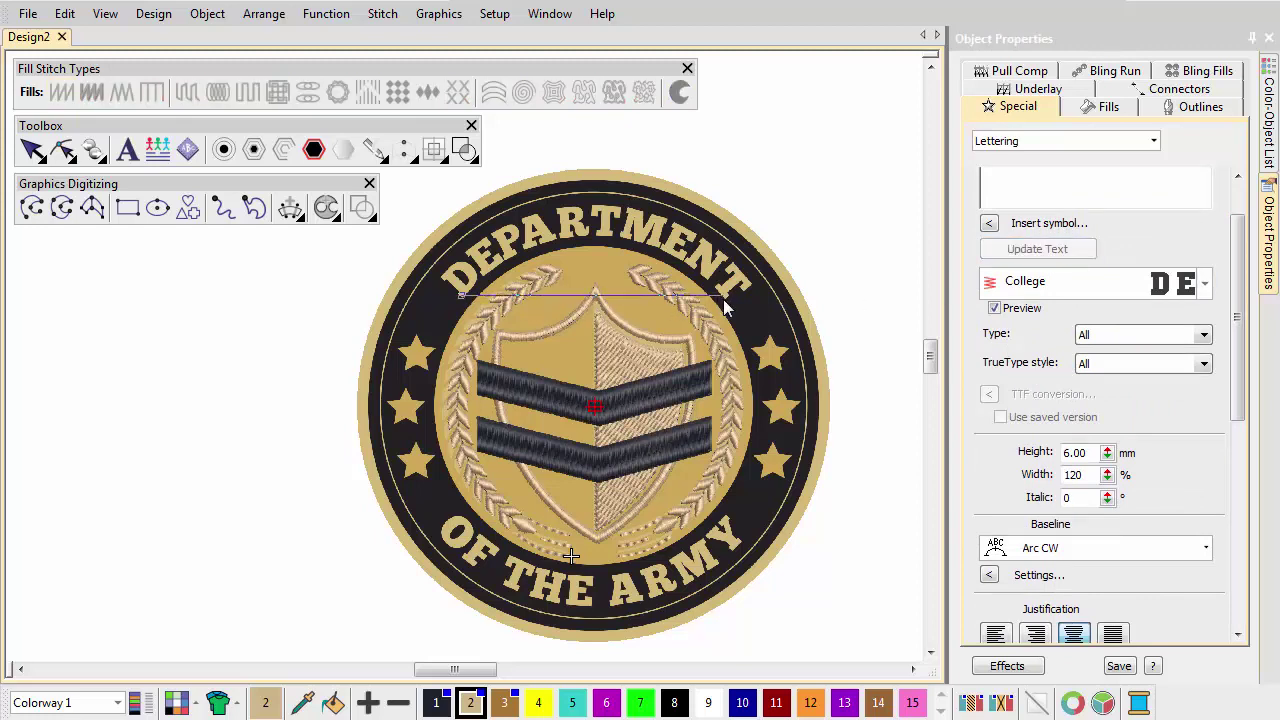
click(592, 235)
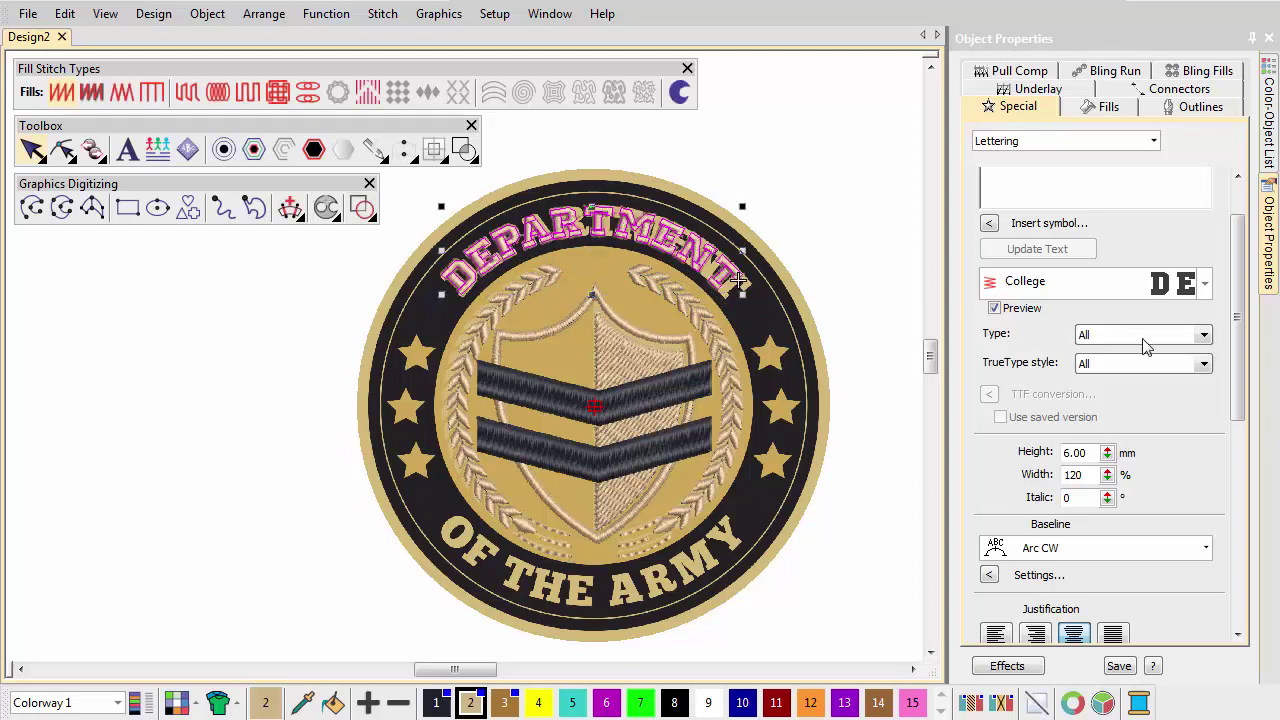
- Enter new lettering 'OF THE ARMY' with an Arc CCW baseline
key(Return)
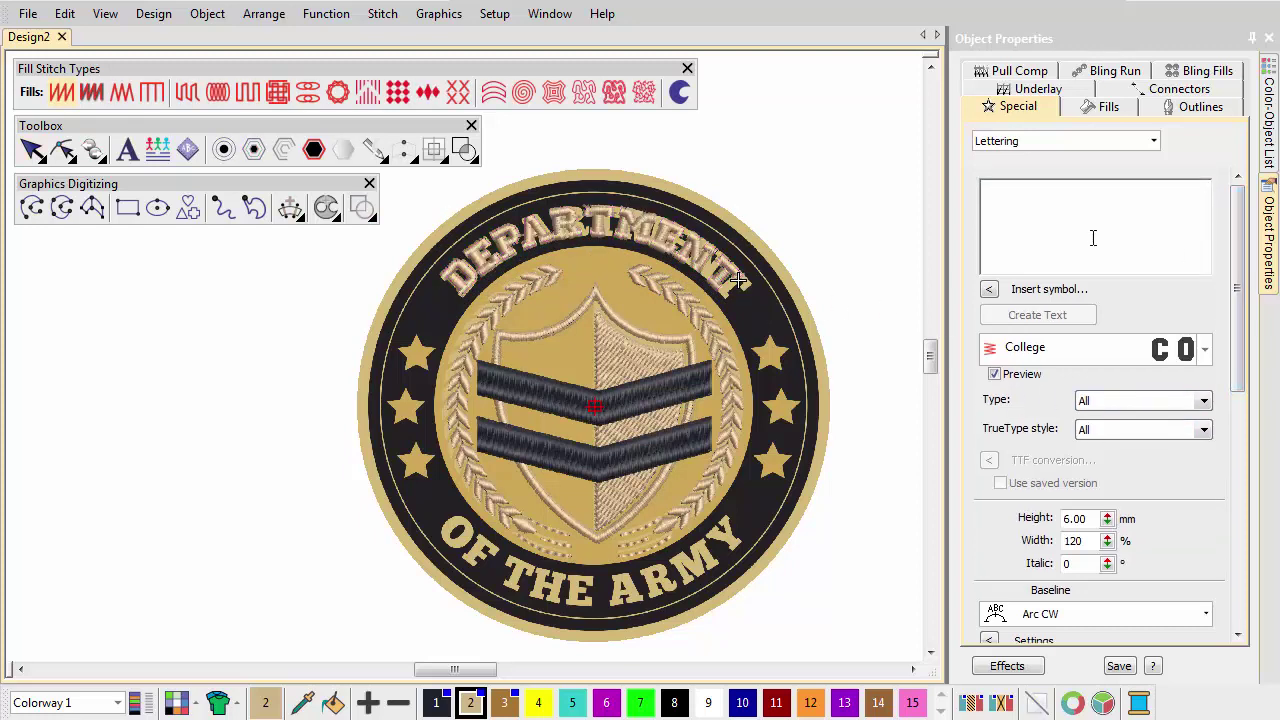
click(1089, 236)
text(OF THE)
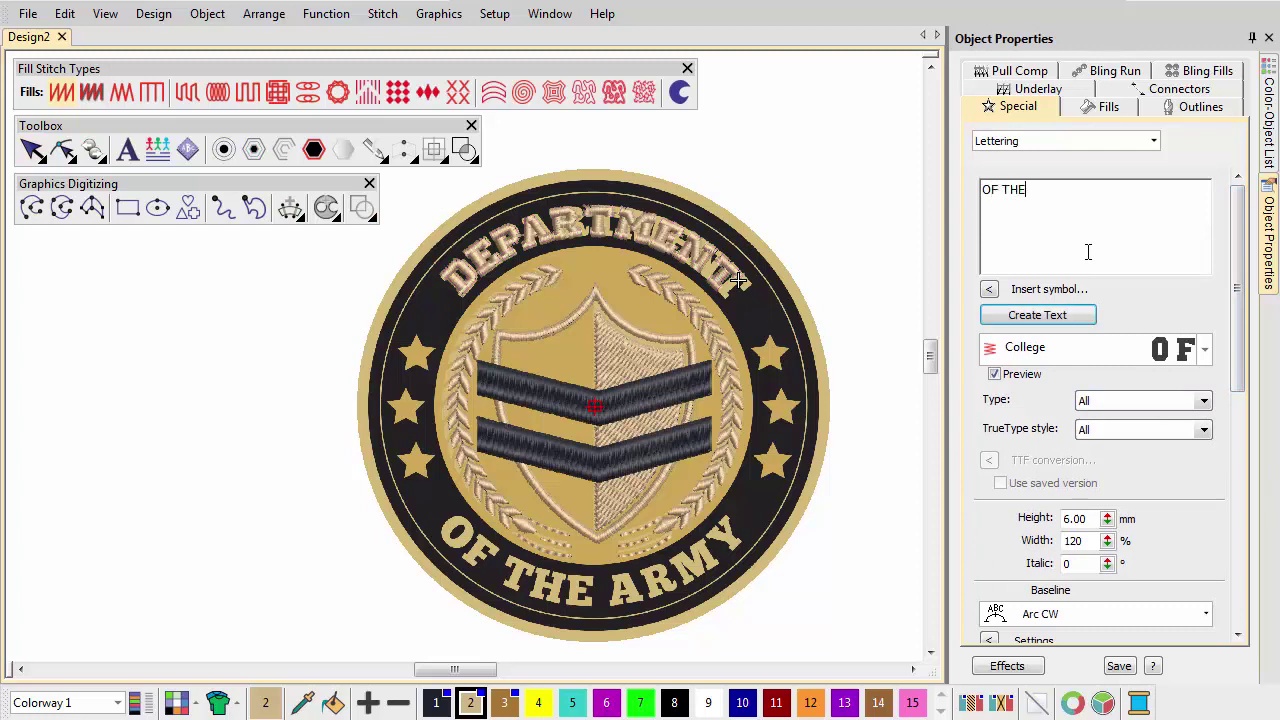
text( ARMY)
click(1205, 614)
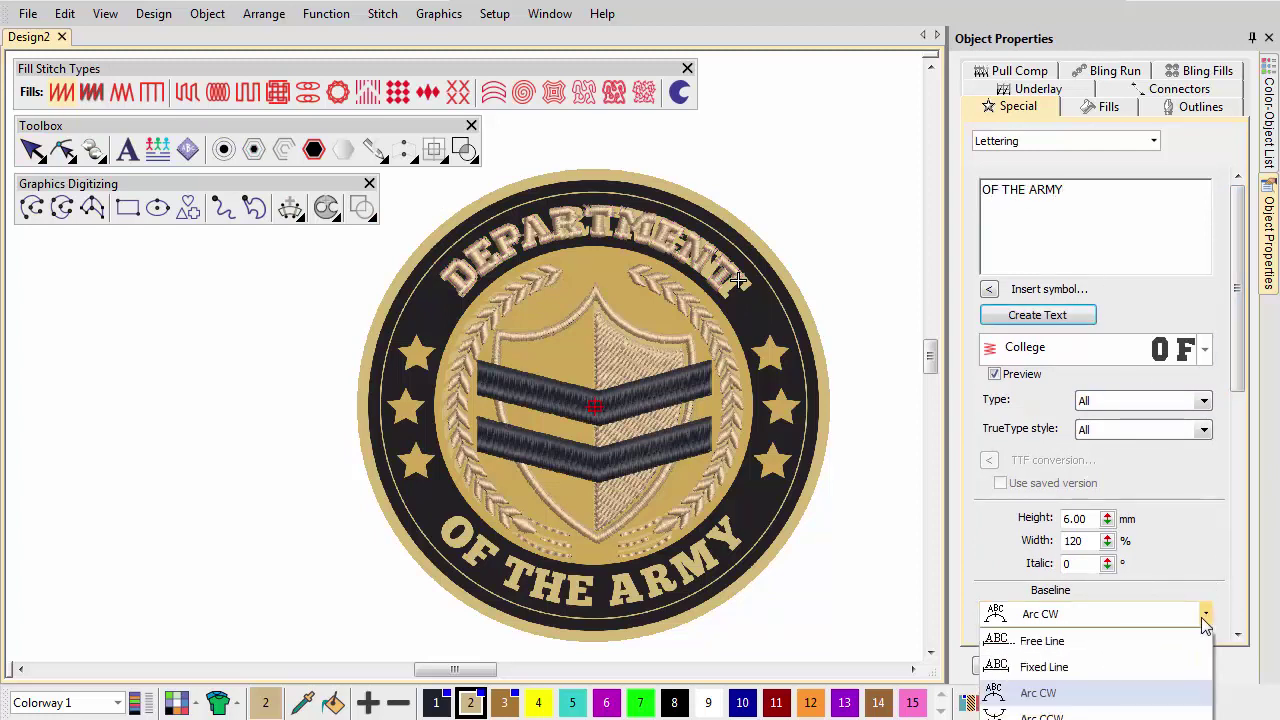
click(1168, 716)
- Place OF THE ARMY along a three-point arc across the bottom of the ring
click(1068, 315)
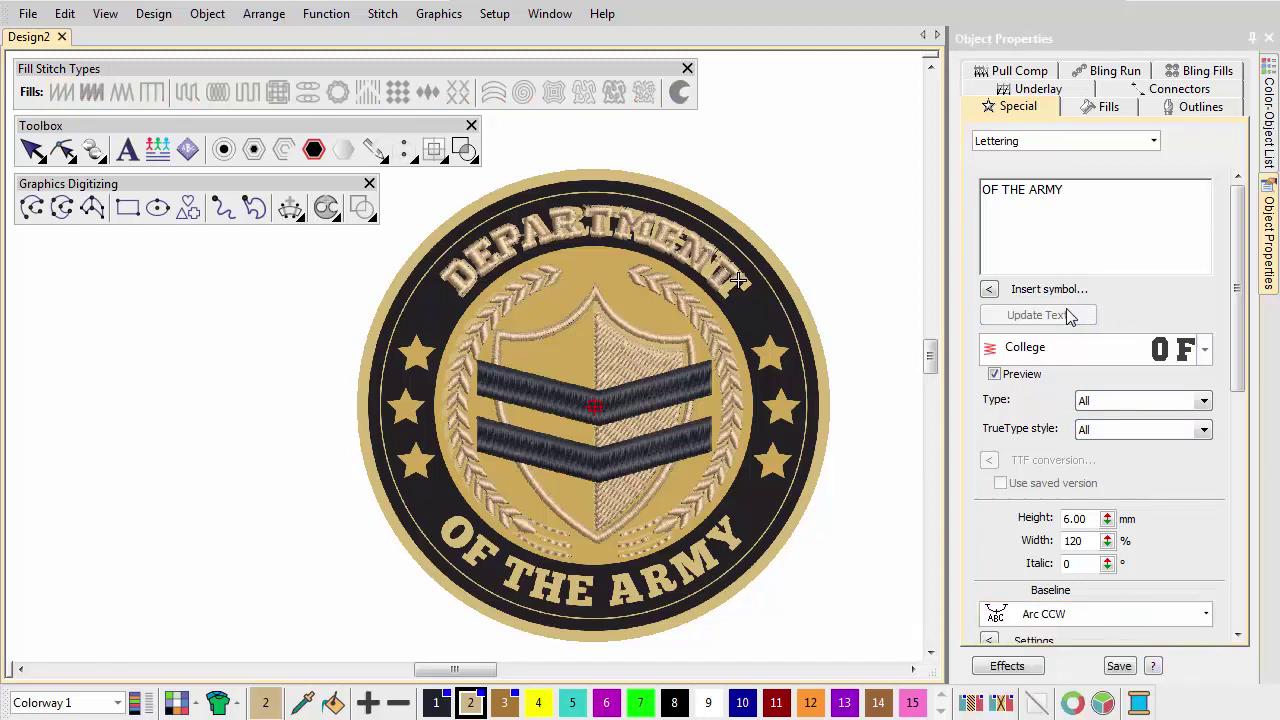
click(466, 522)
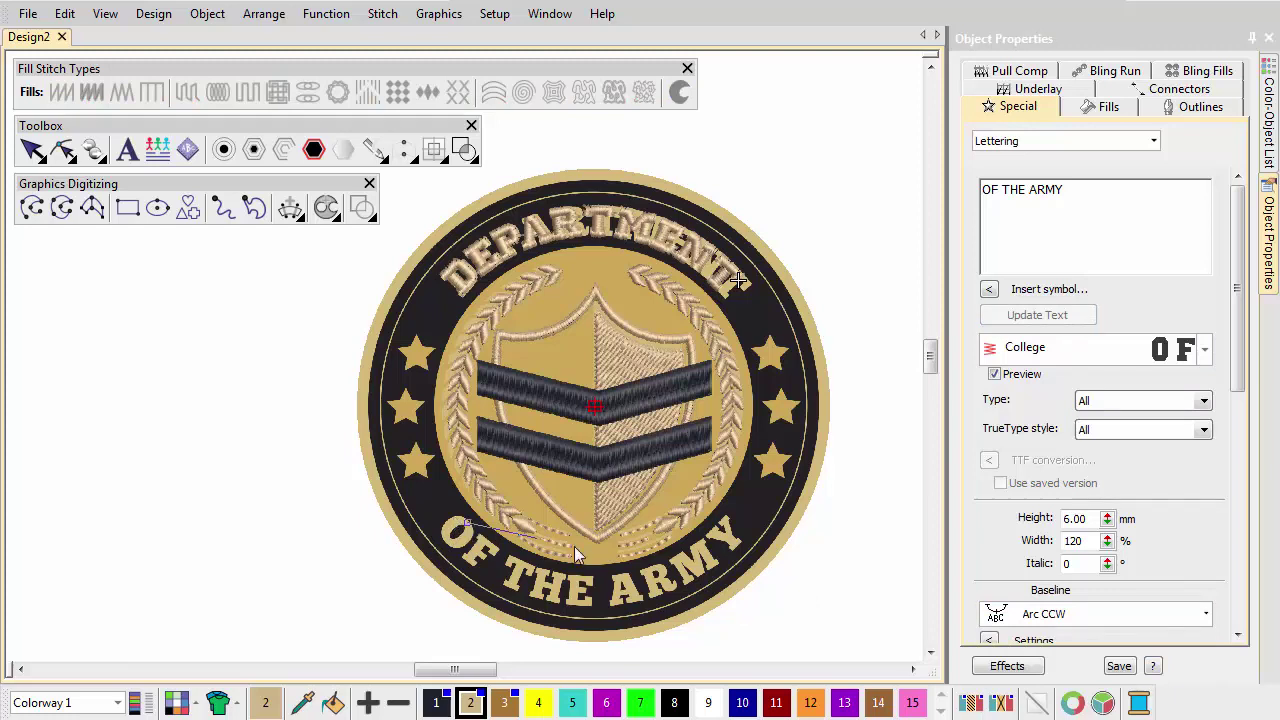
click(715, 529)
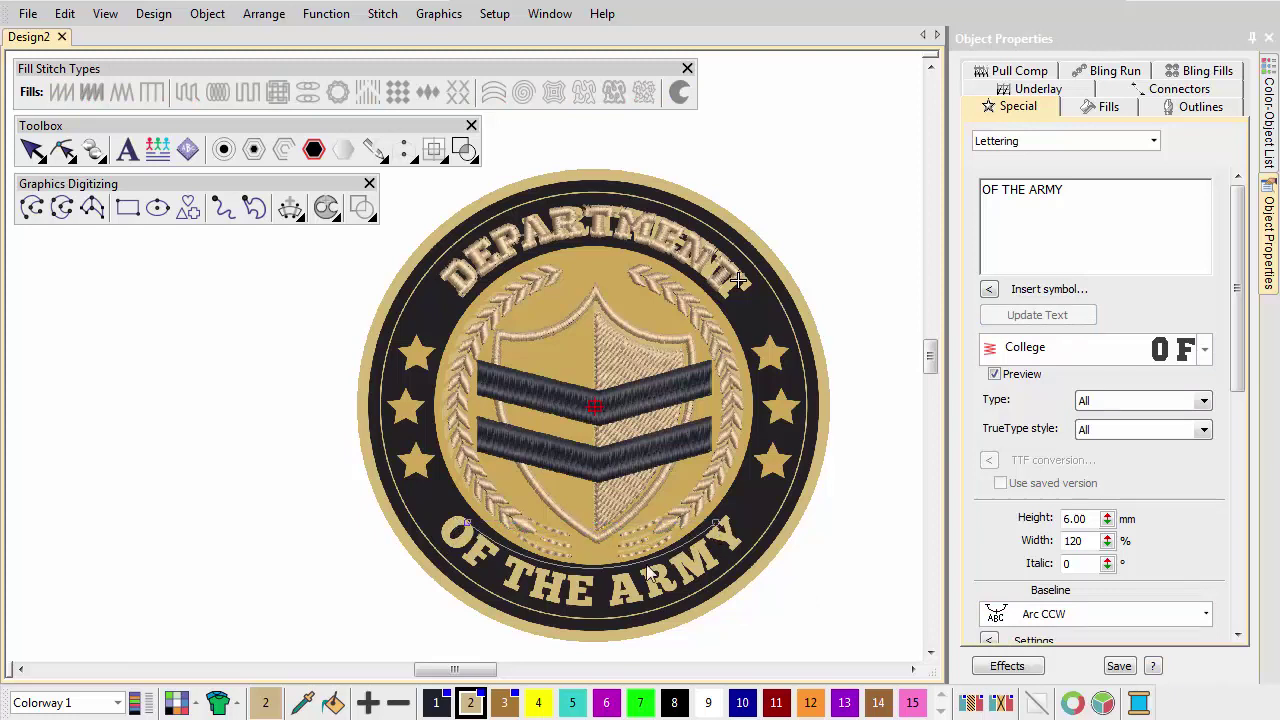
click(601, 588)
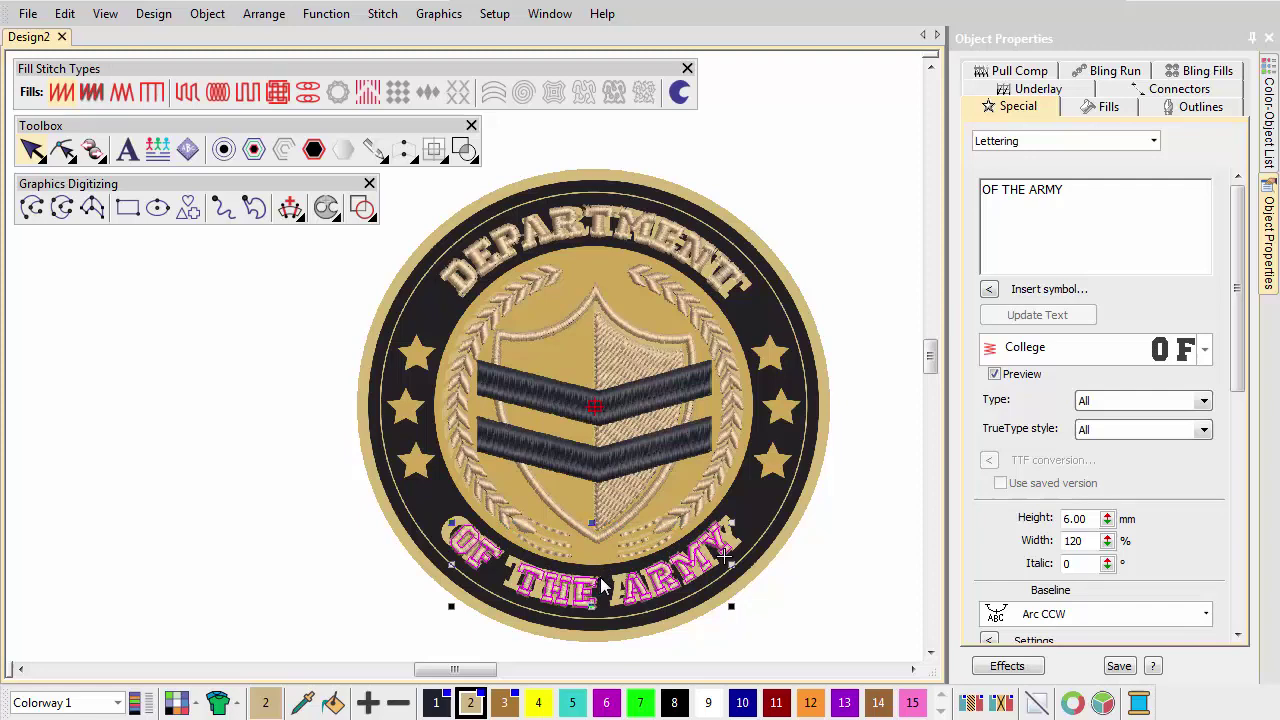
- Reshape OF THE ARMY, stretching its ends up the ring and evening out letters of THE and ARMY
key(z)
click(63, 150)
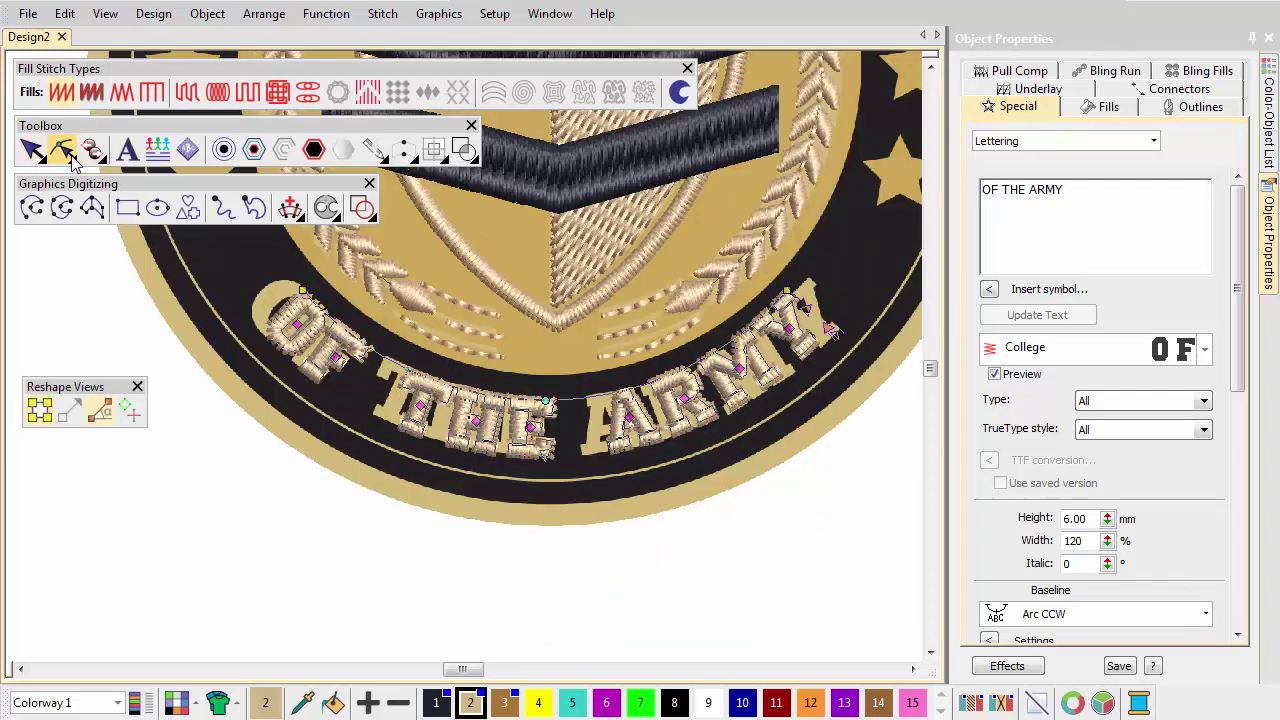
drag(300, 287, 290, 278)
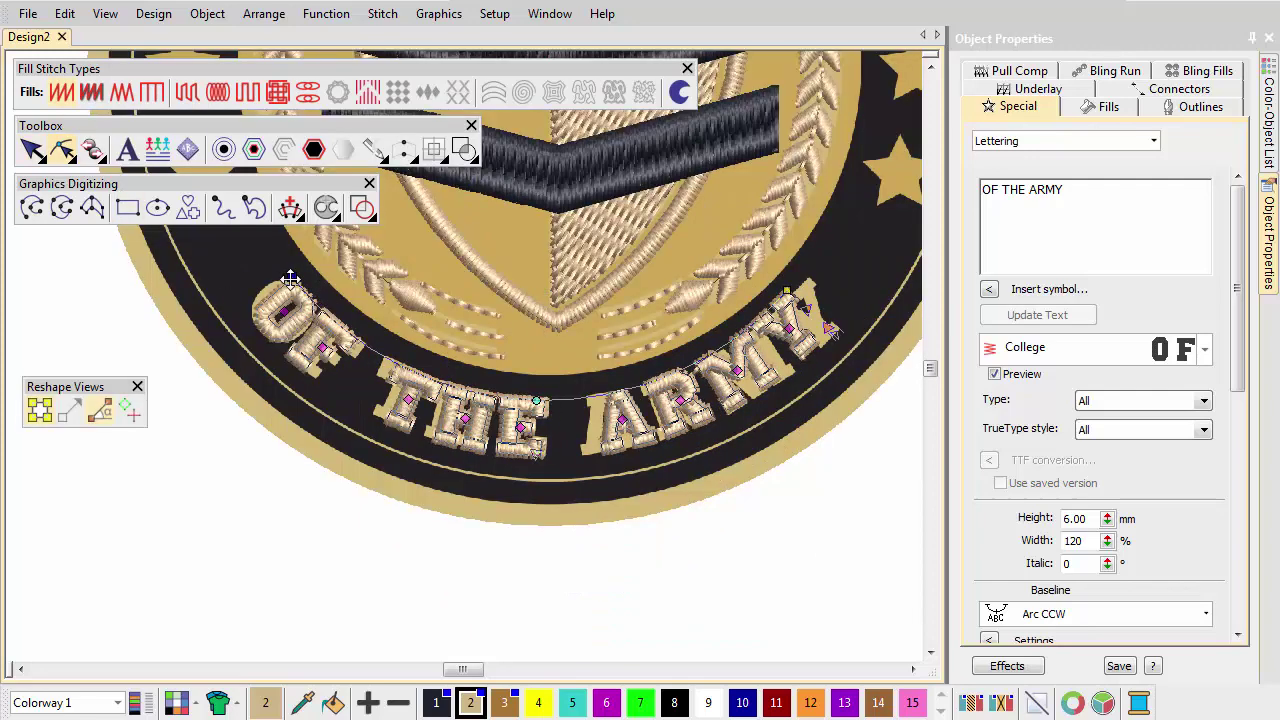
drag(790, 292, 816, 288)
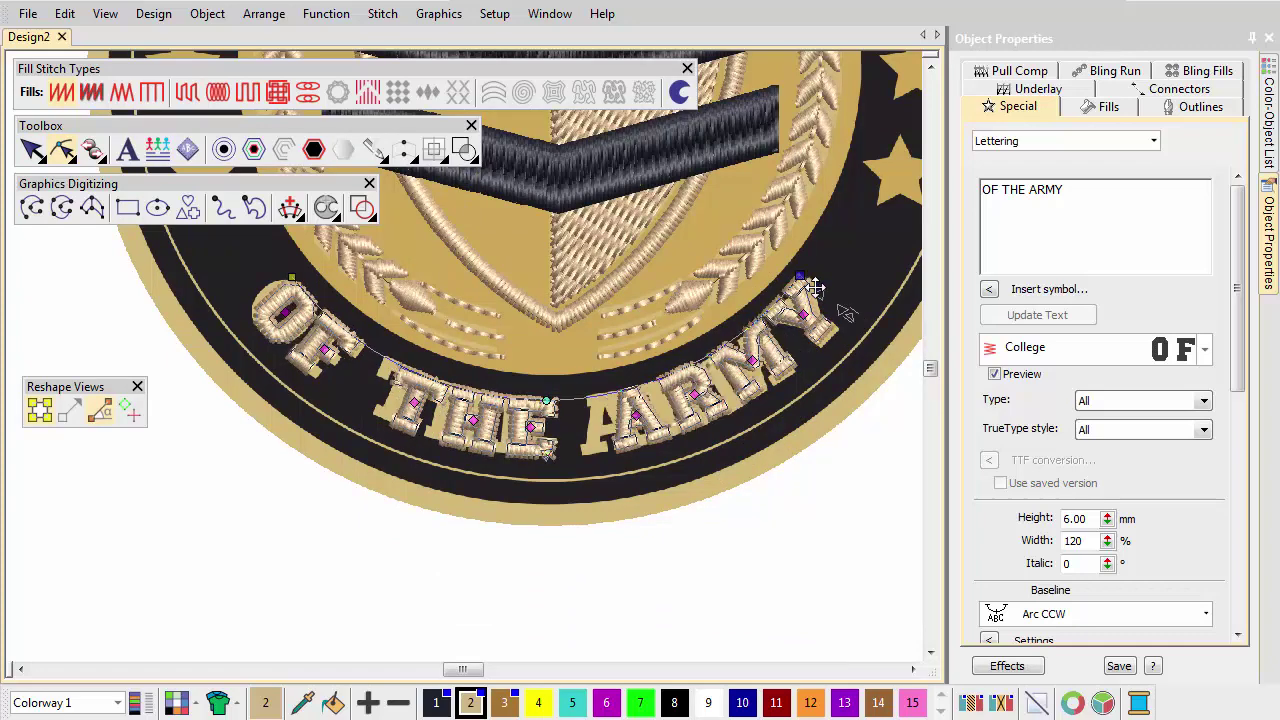
drag(412, 403, 405, 393)
drag(472, 425, 465, 417)
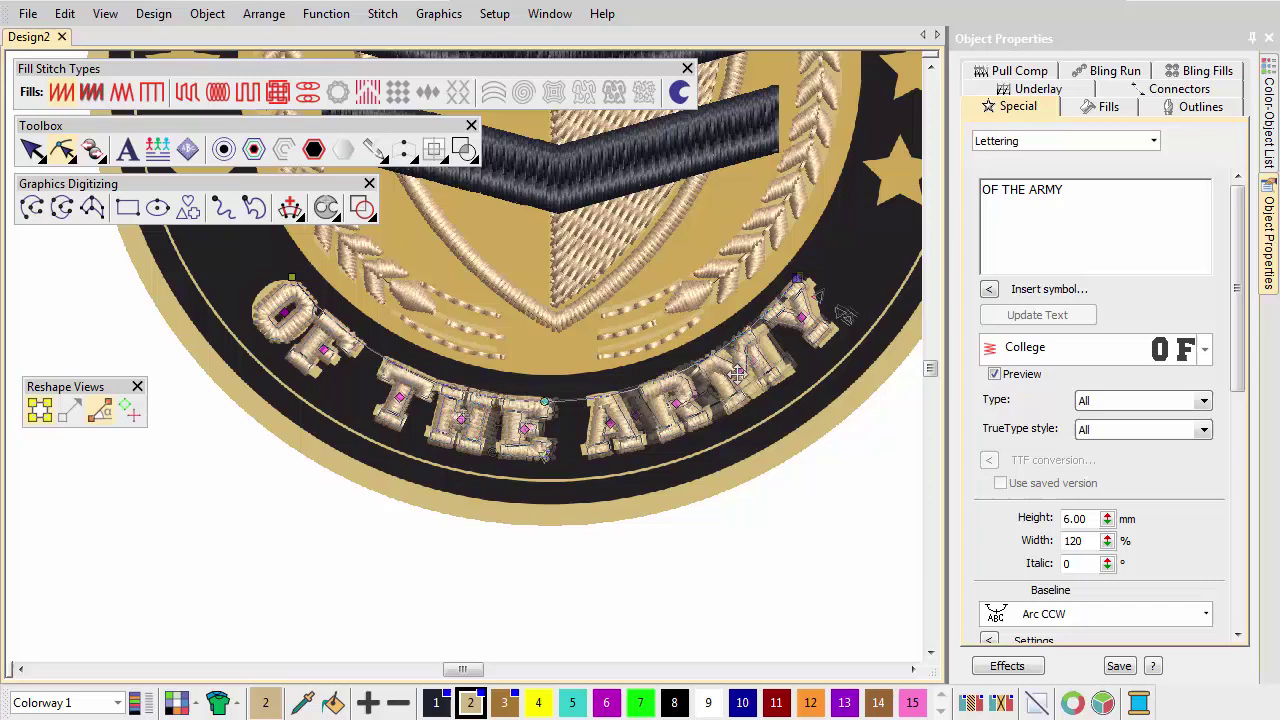
drag(737, 372, 746, 372)
key(Escape)
key(0)
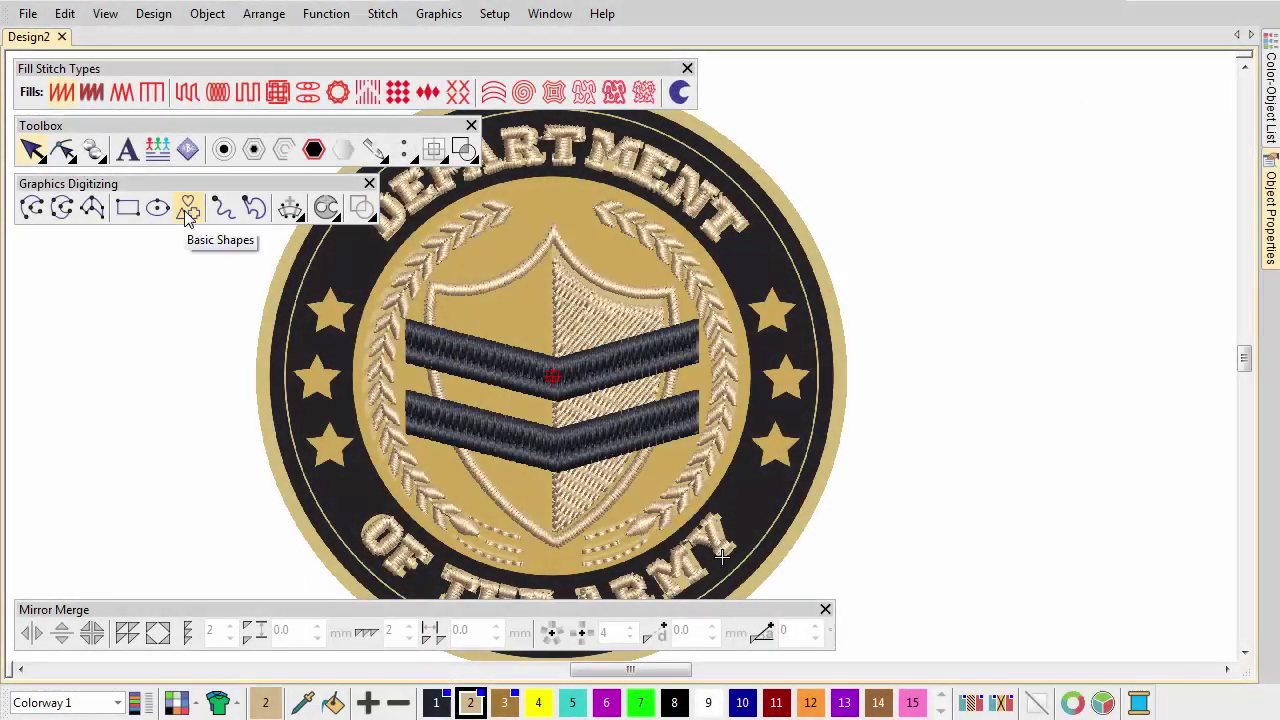
- Draw a gallery star over the upper-right ring star and rotate the right-hand star upright
click(187, 209)
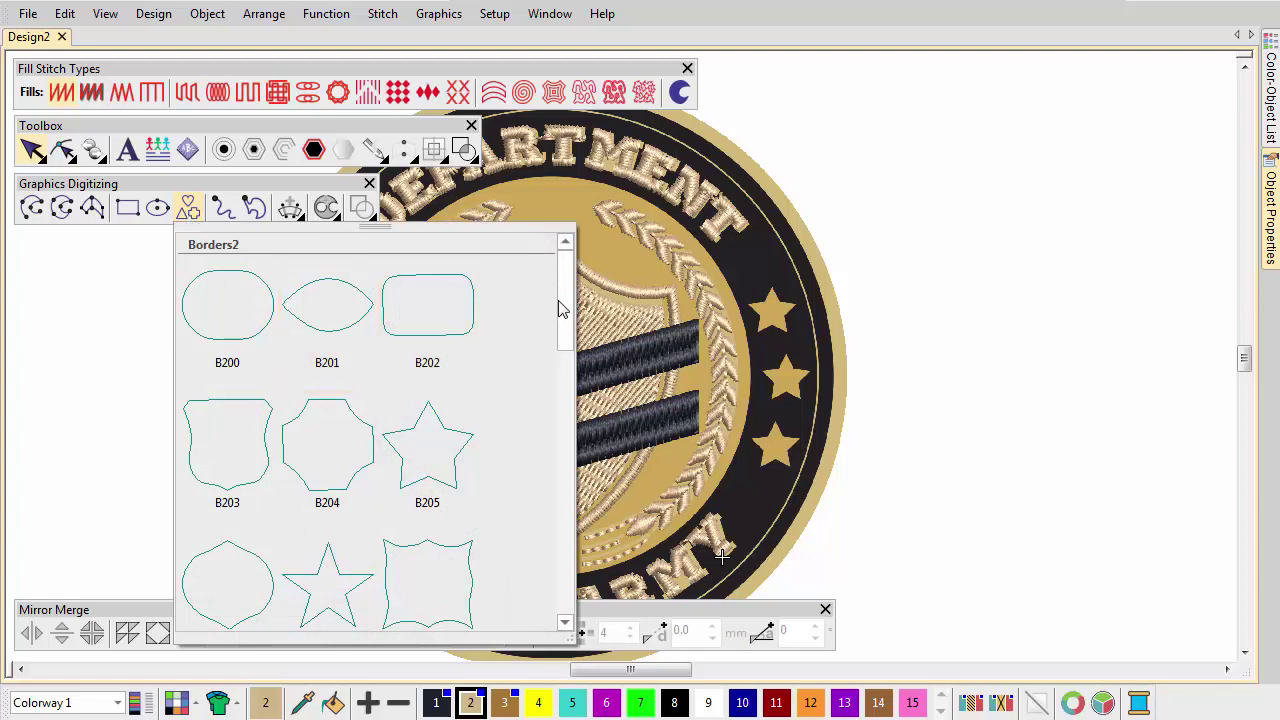
drag(563, 308, 565, 345)
click(334, 449)
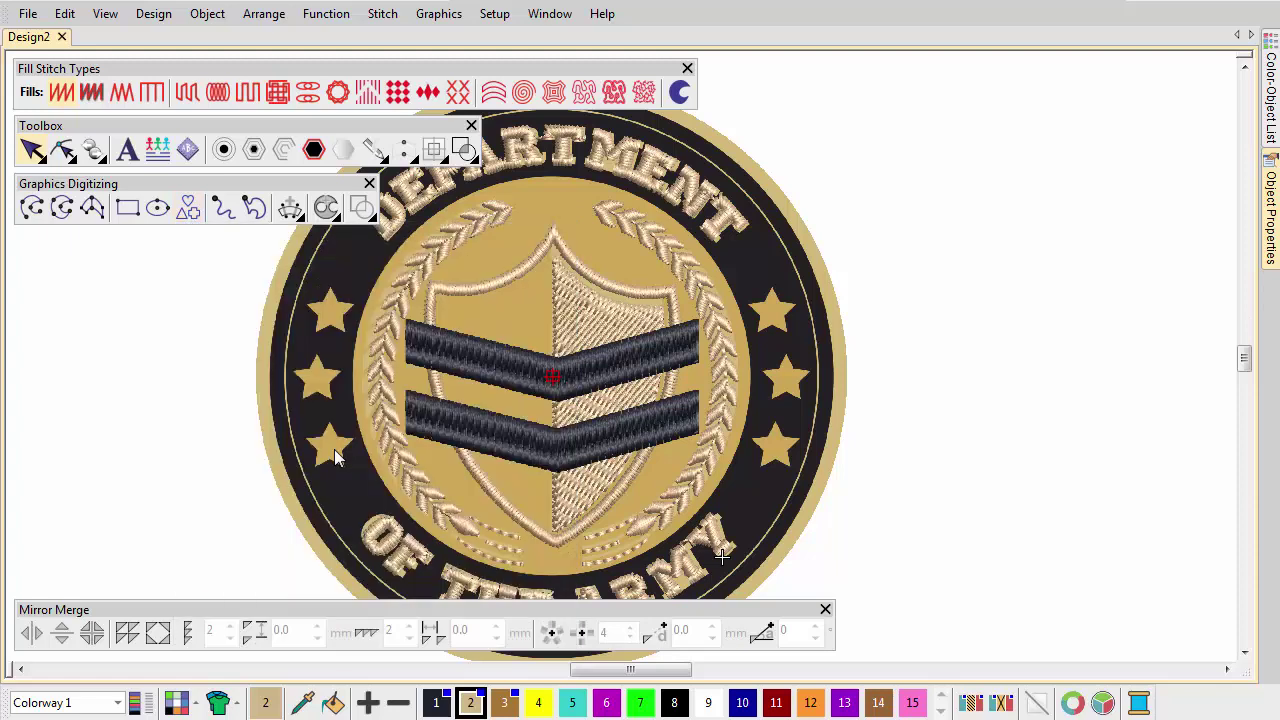
drag(752, 306, 814, 346)
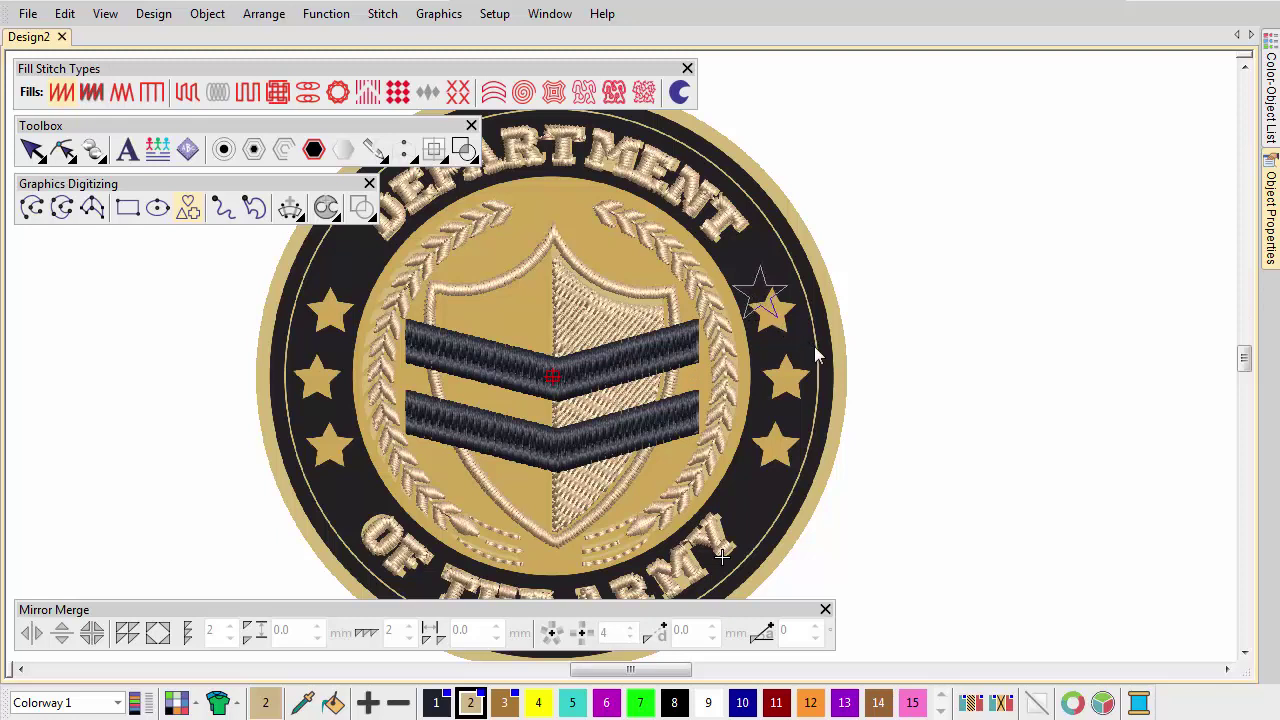
drag(756, 288, 770, 305)
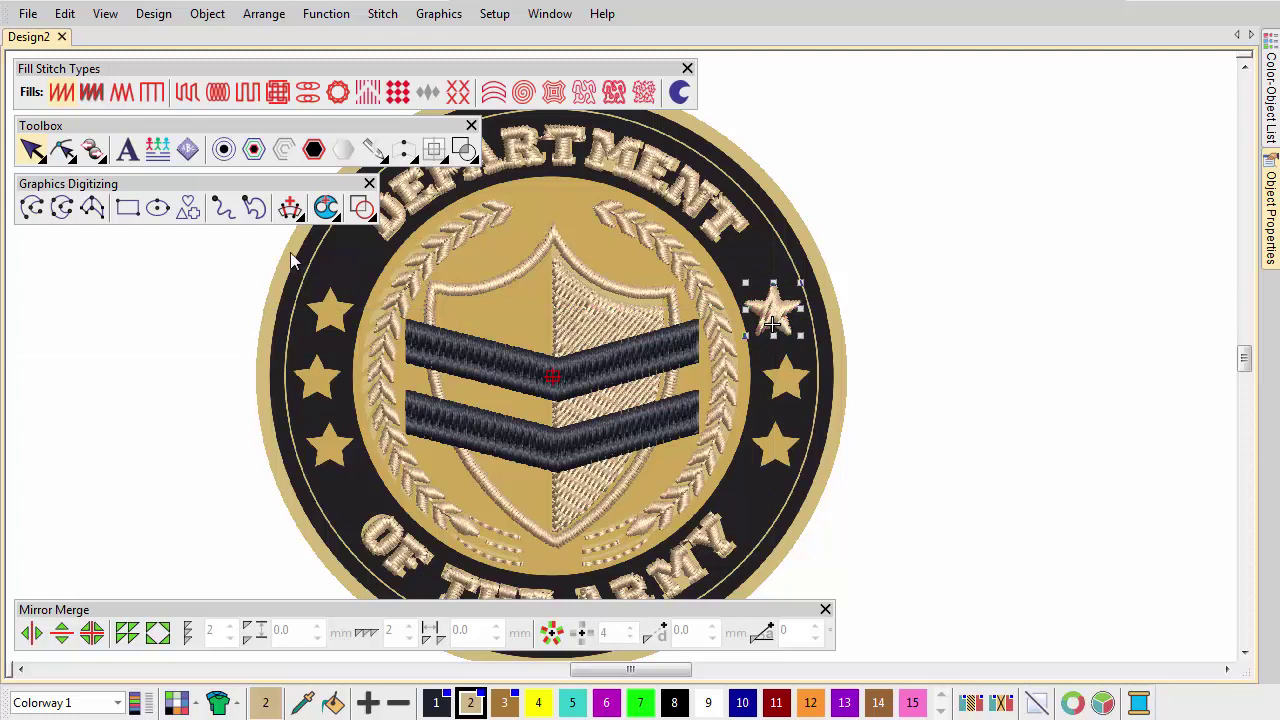
click(63, 150)
drag(743, 343, 788, 436)
- Mirror-copy the three right-side stars horizontally about the badge centre
click(776, 316)
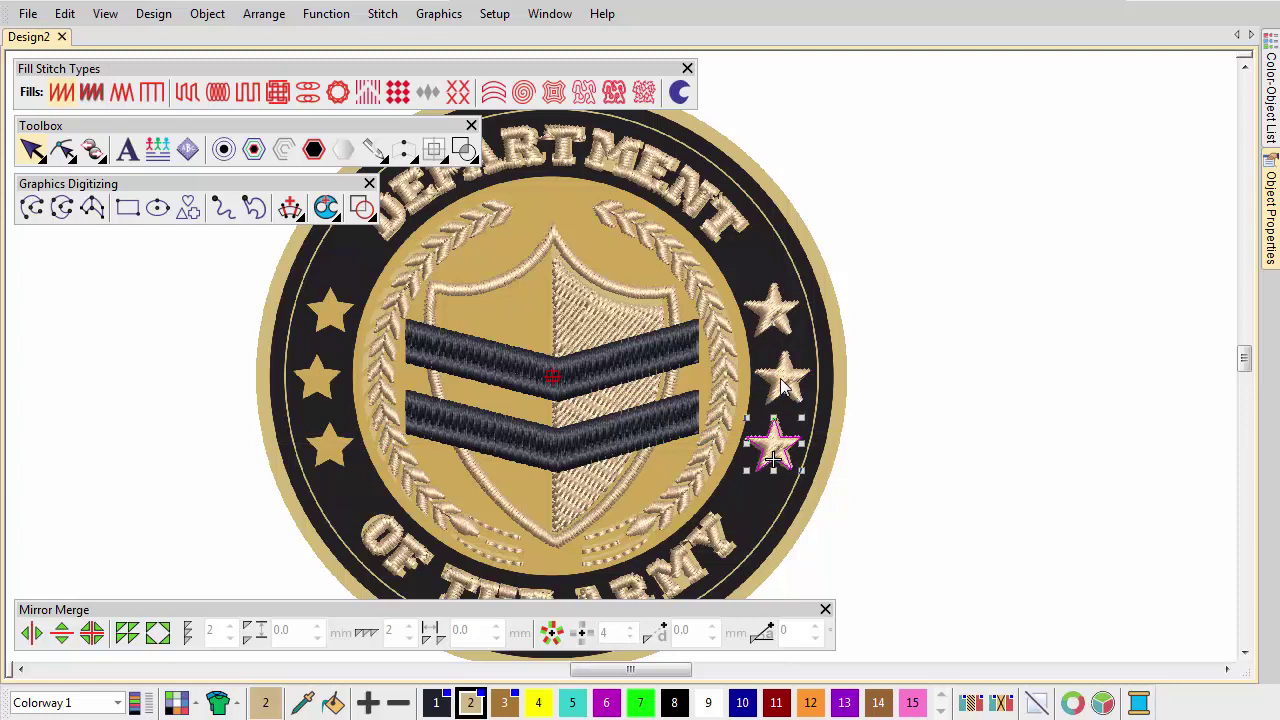
ctrl+click(783, 388)
ctrl+click(781, 328)
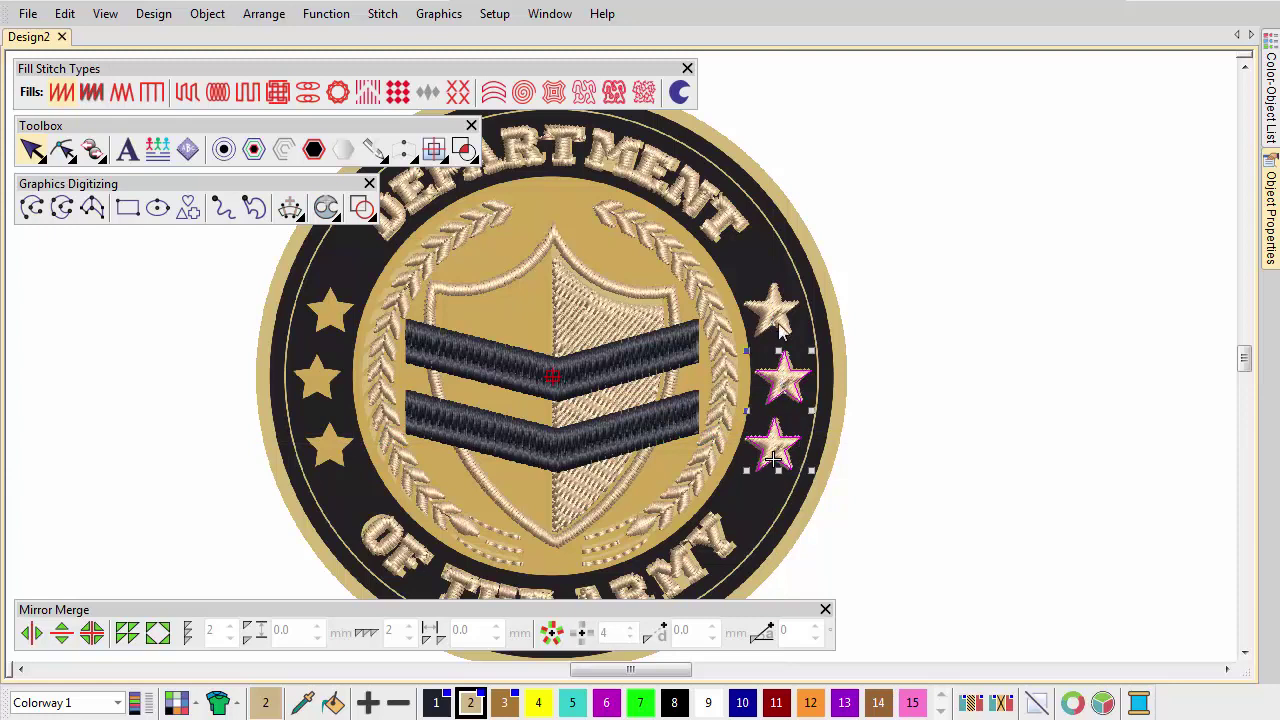
click(30, 633)
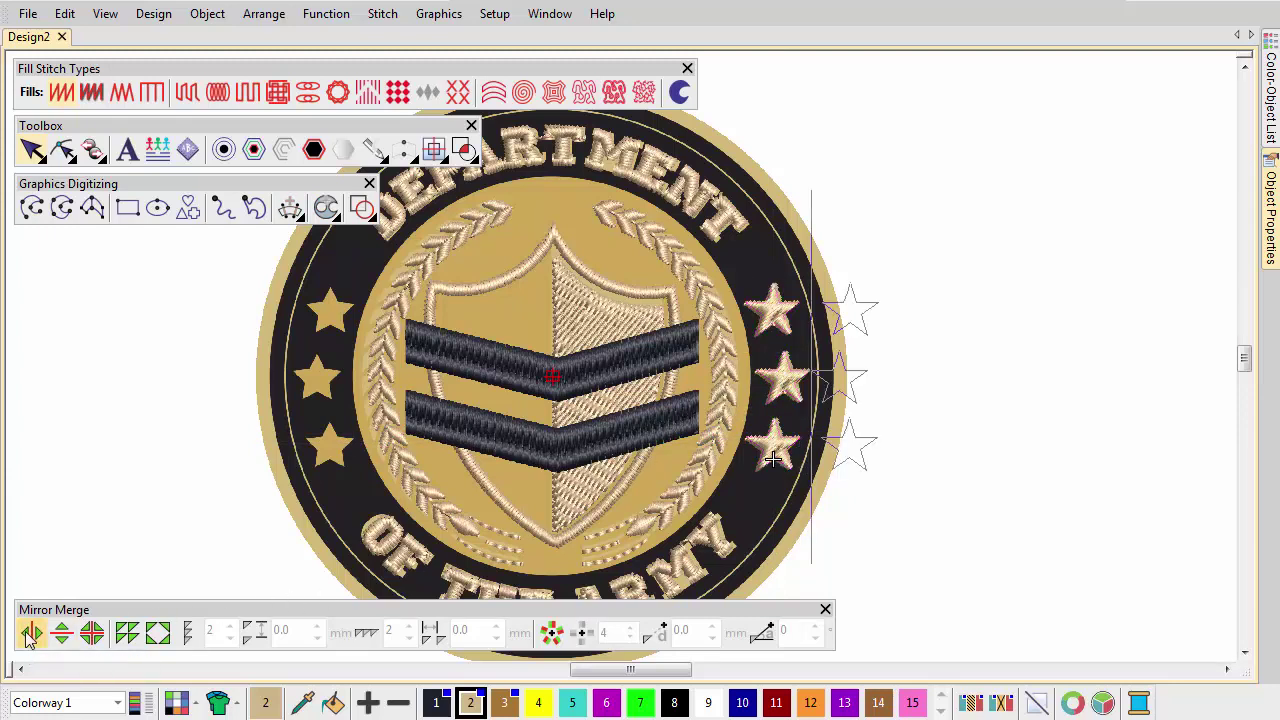
click(551, 546)
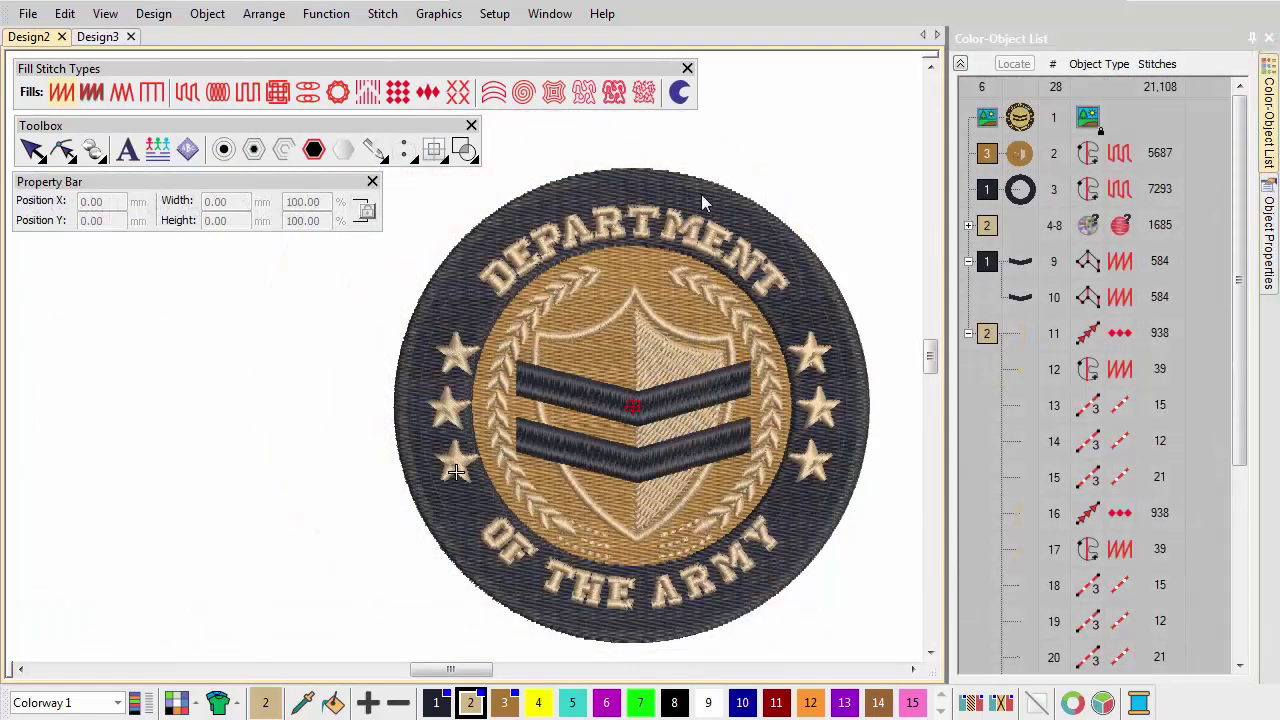
- Give the dark outer ring a Satin Column C outline, 3 mm wide, in colour C2
click(702, 197)
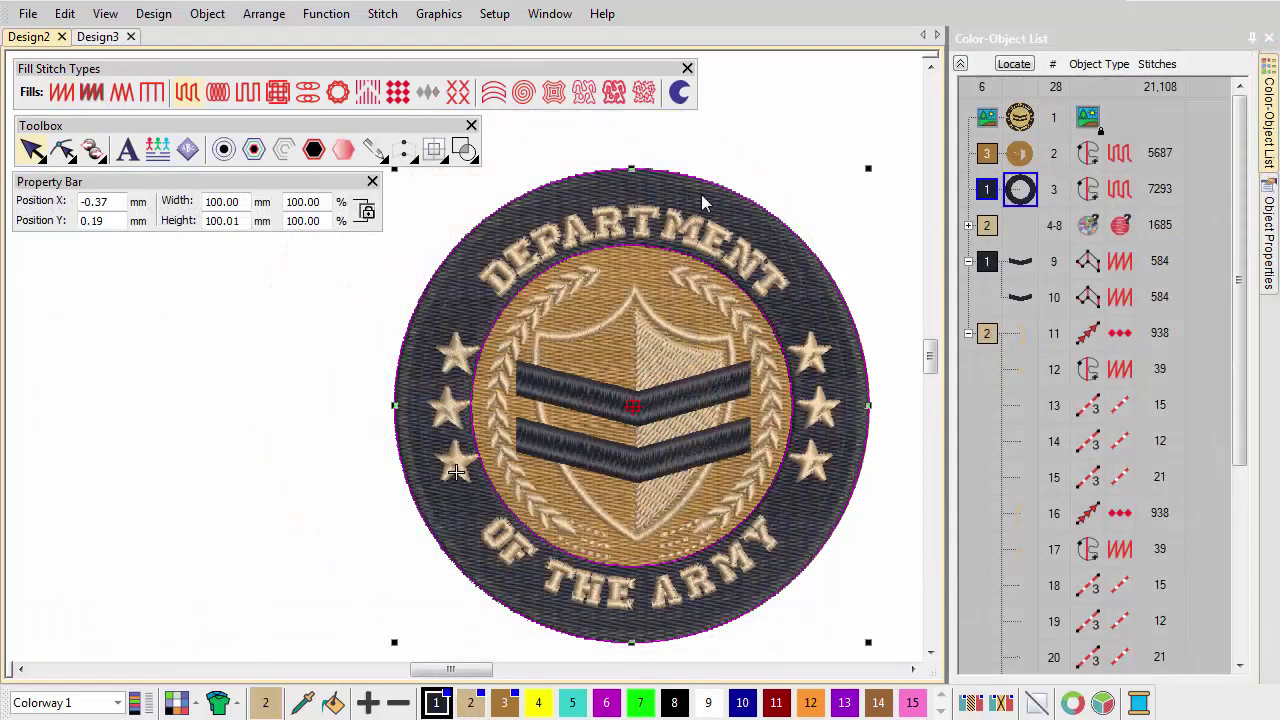
click(256, 150)
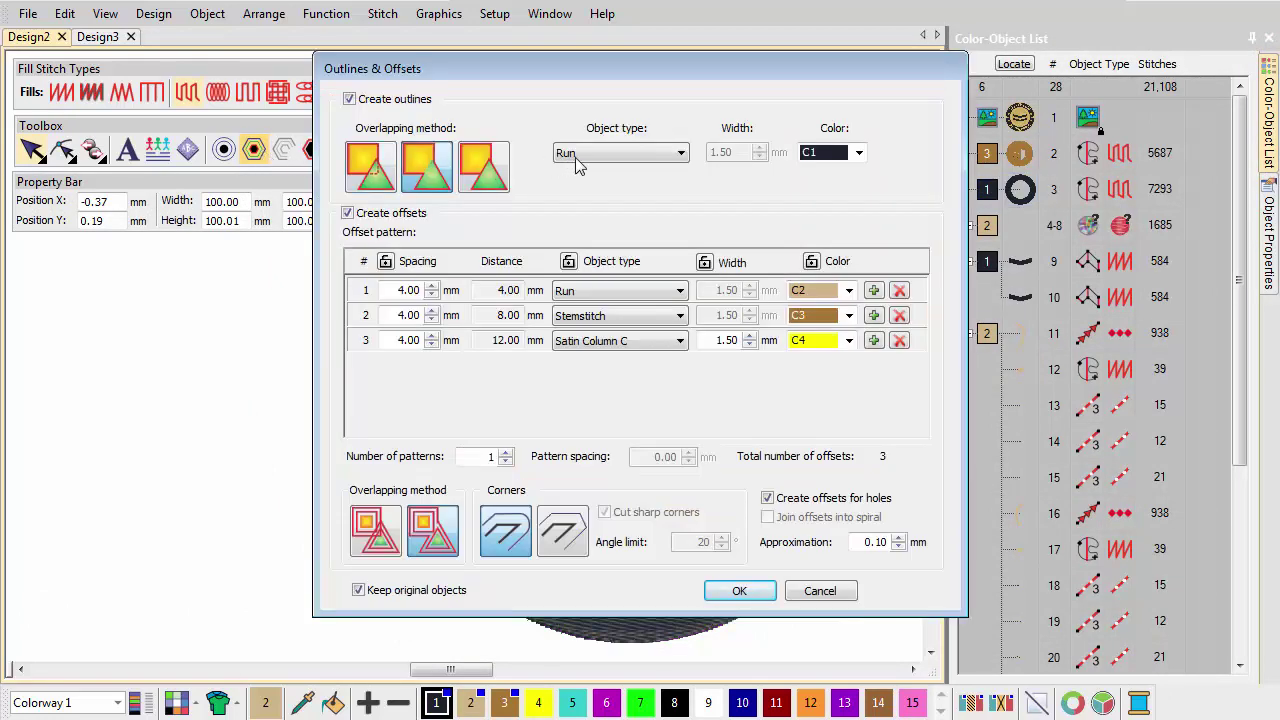
click(606, 157)
click(612, 214)
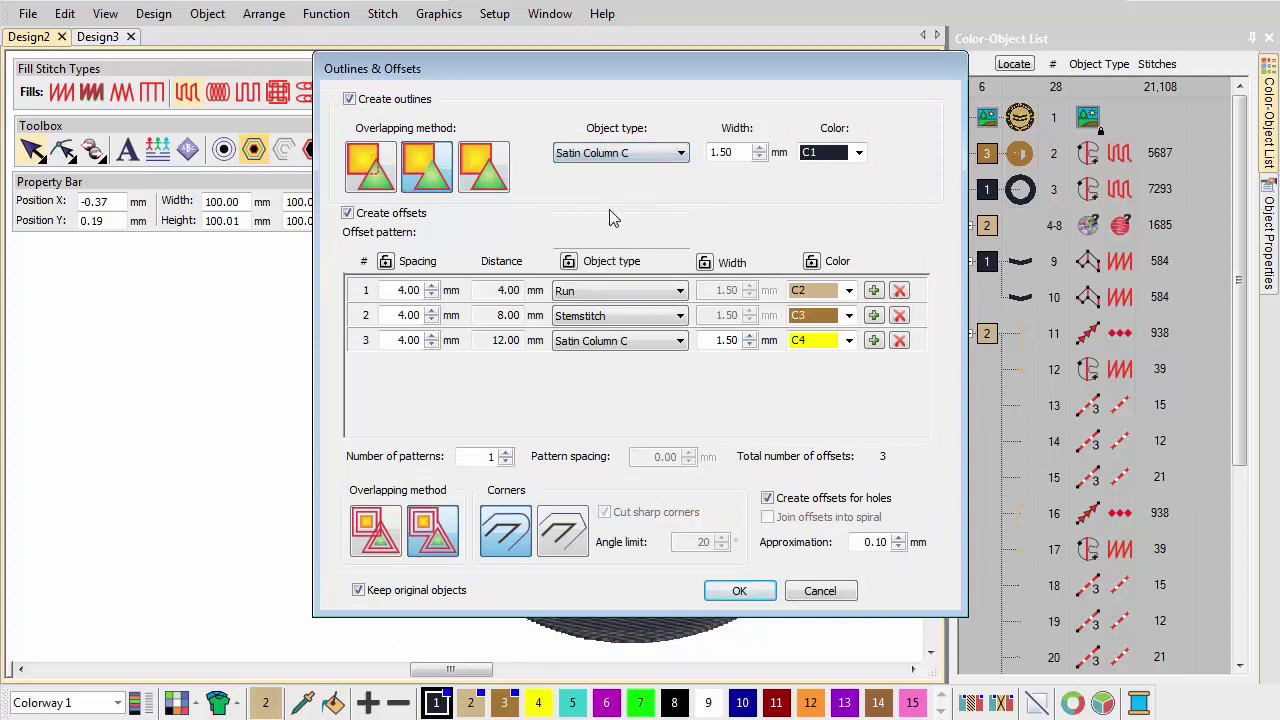
drag(740, 152, 703, 152)
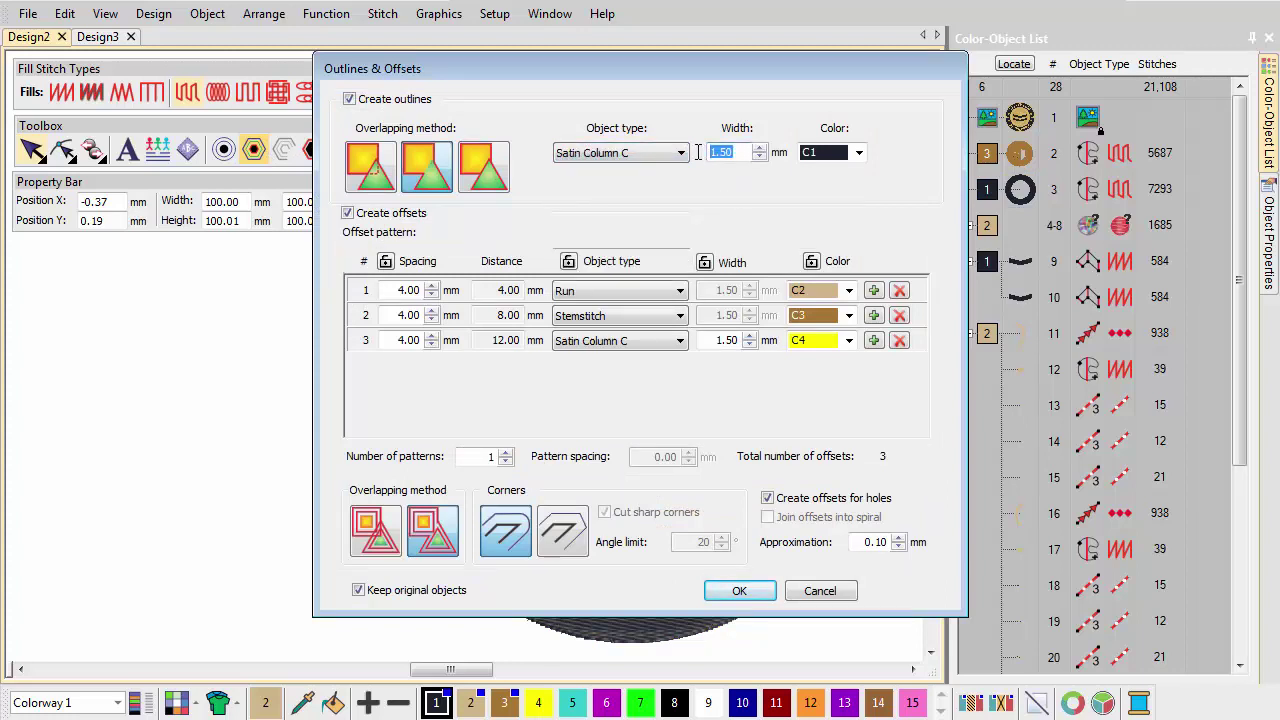
text(3)
click(859, 153)
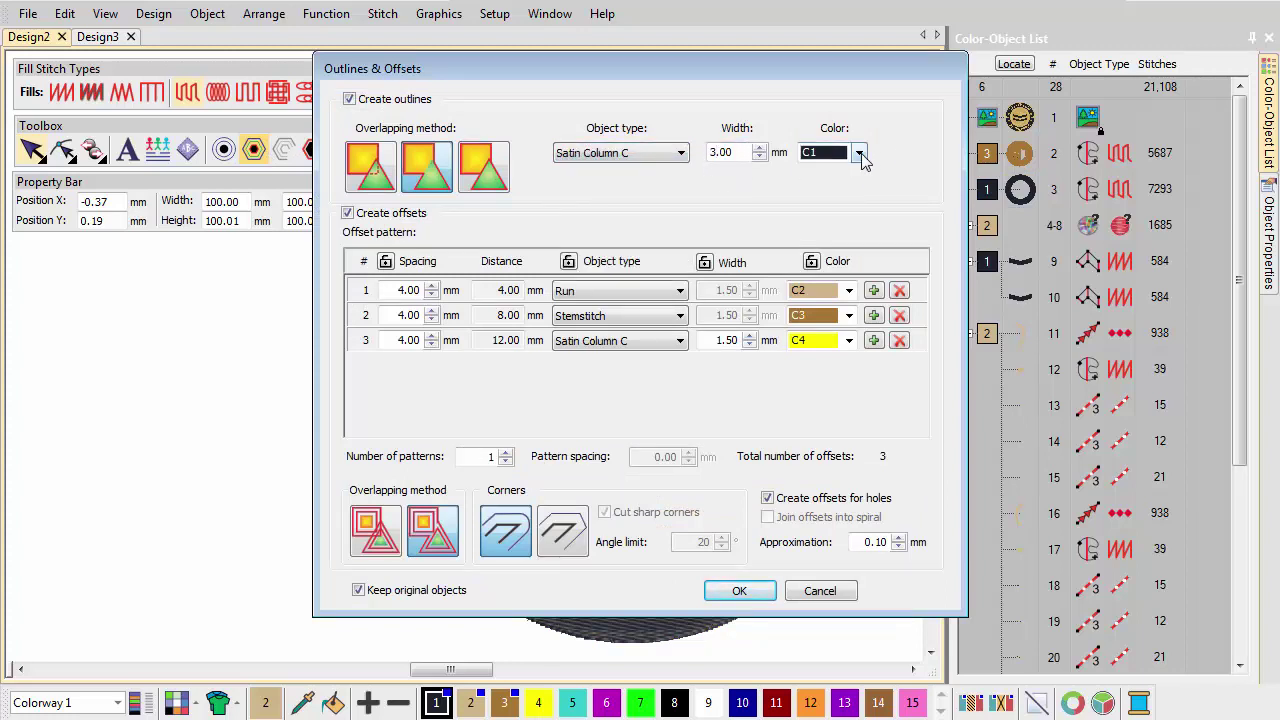
click(845, 190)
- Keep a single -4 mm inward run offset, create it, and delete the extra inner outline
click(899, 340)
click(899, 316)
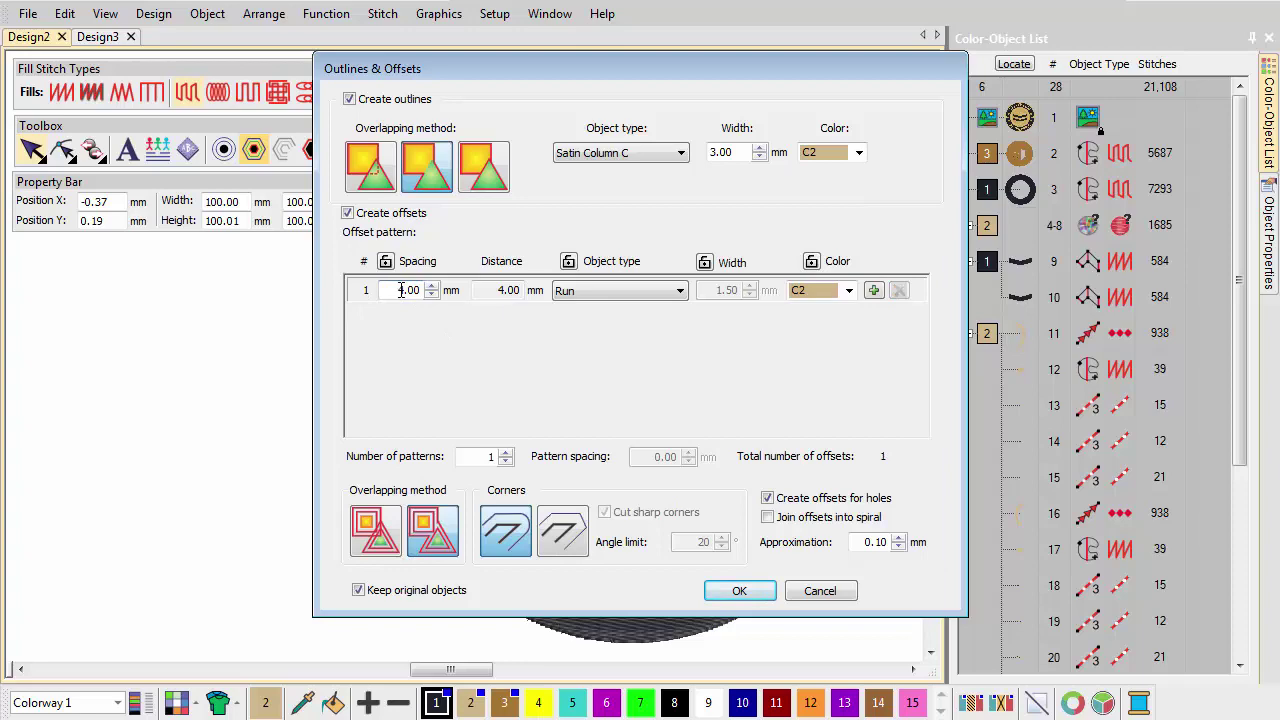
text(-)
click(739, 591)
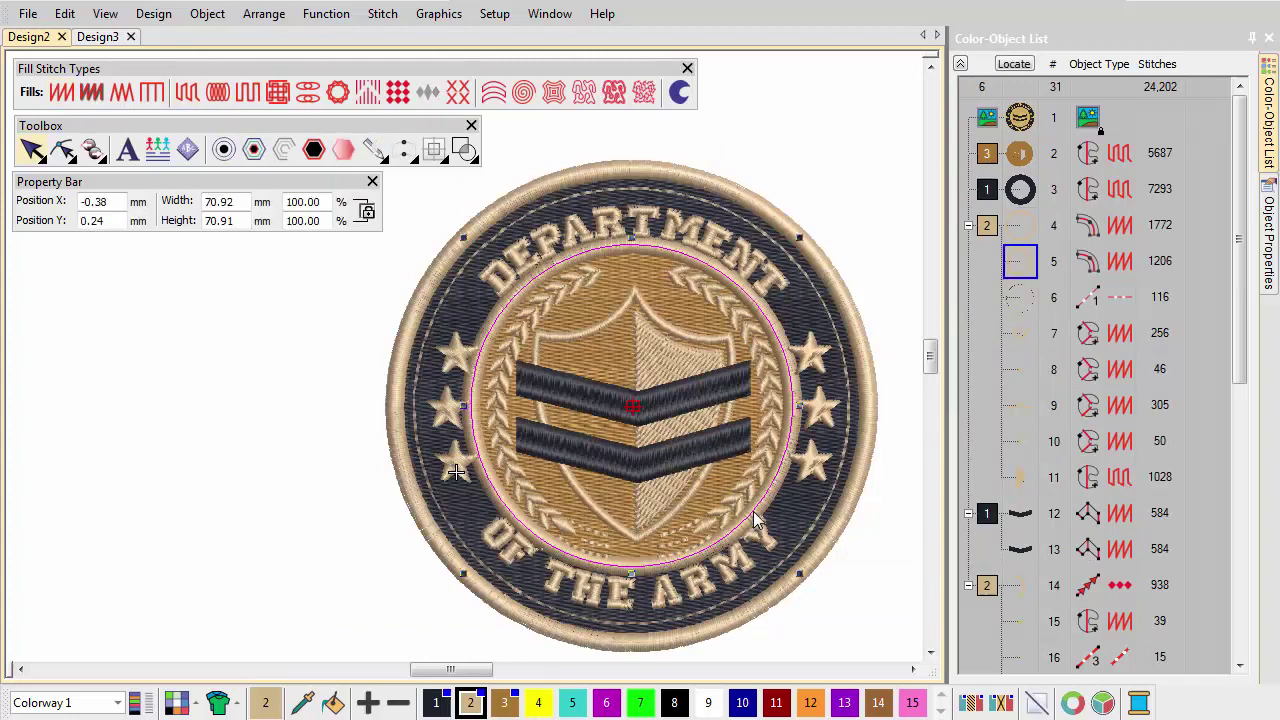
key(Delete)
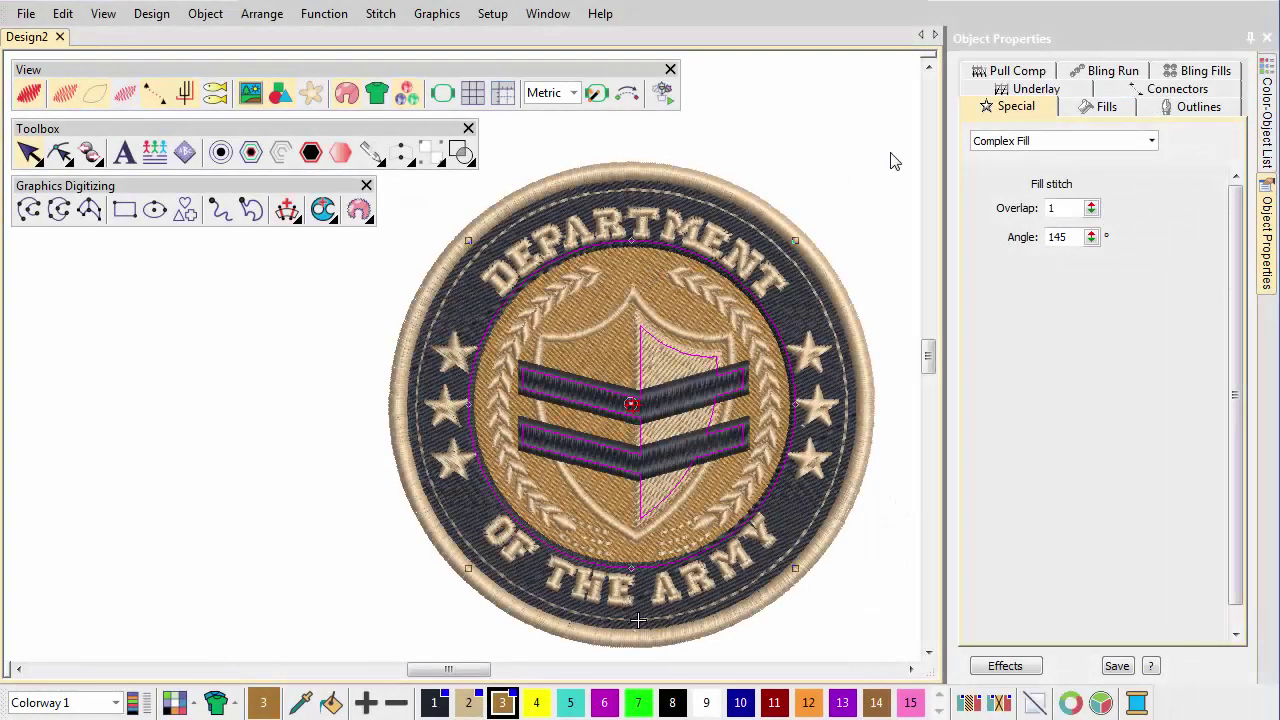
- Check the ring's underlay, select the colour blocks in the Color-Object List, and apply Closest Join
click(1012, 90)
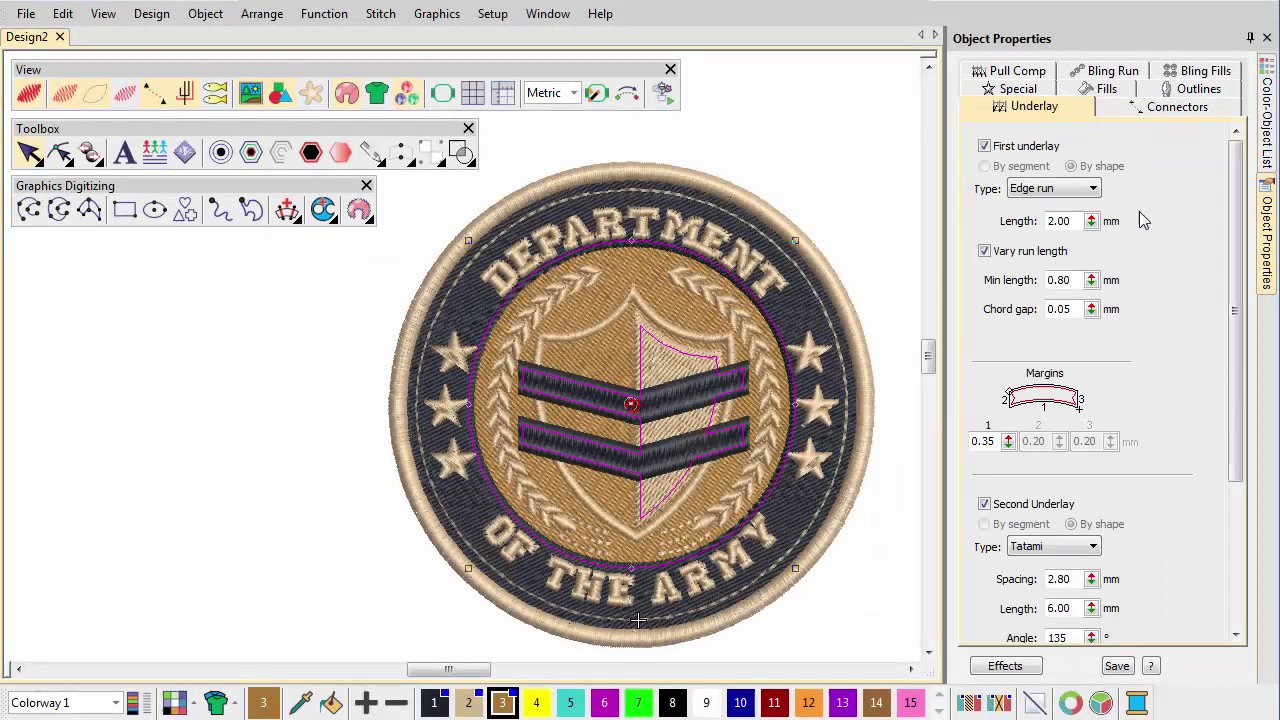
drag(1236, 274, 1237, 418)
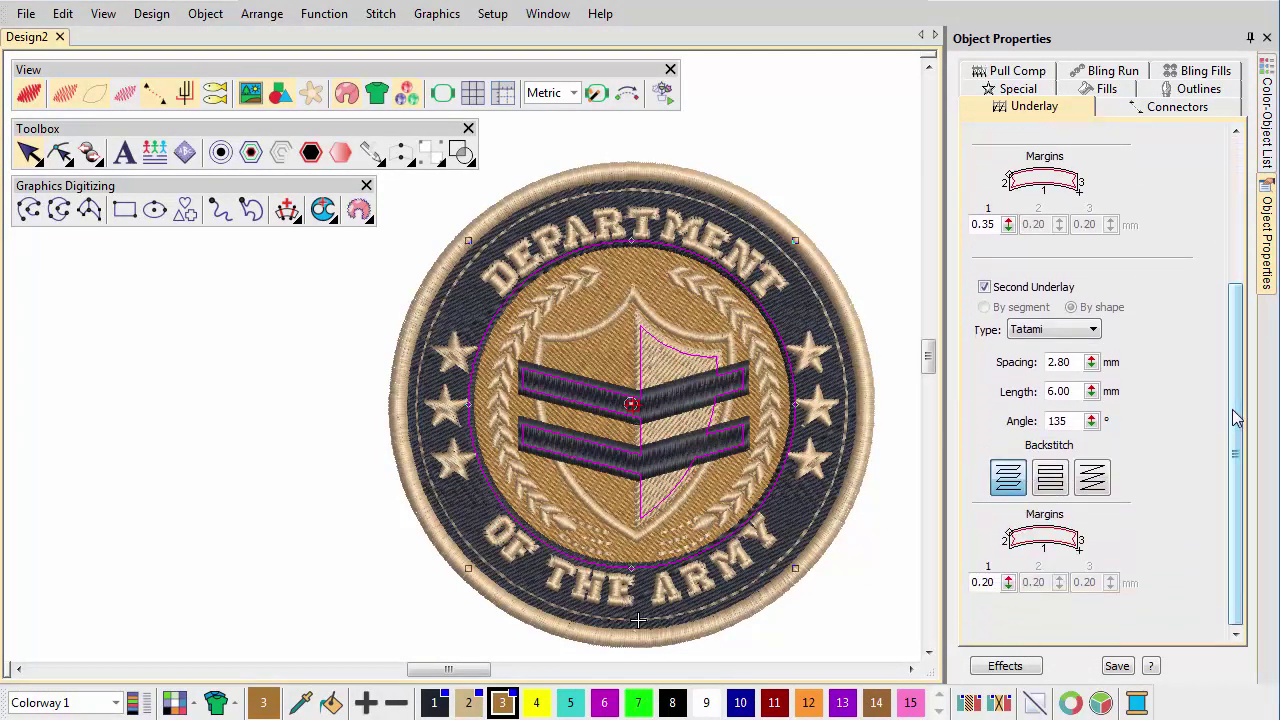
click(1272, 150)
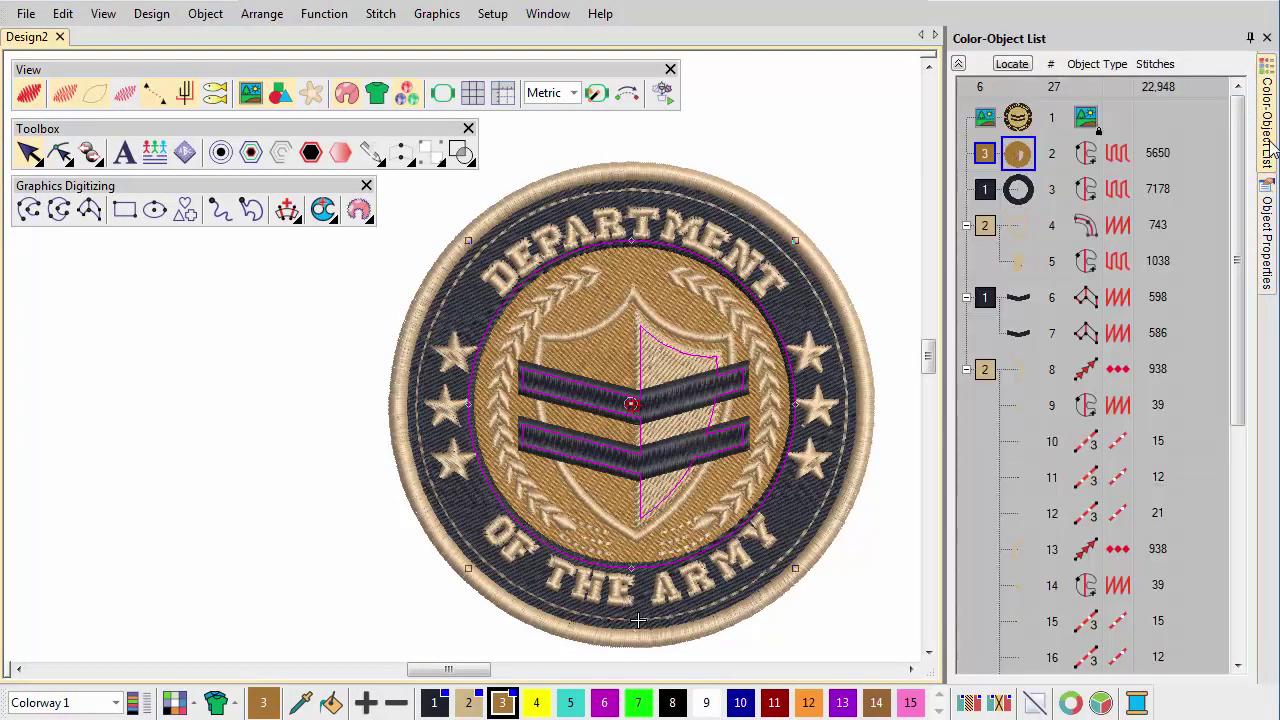
click(985, 372)
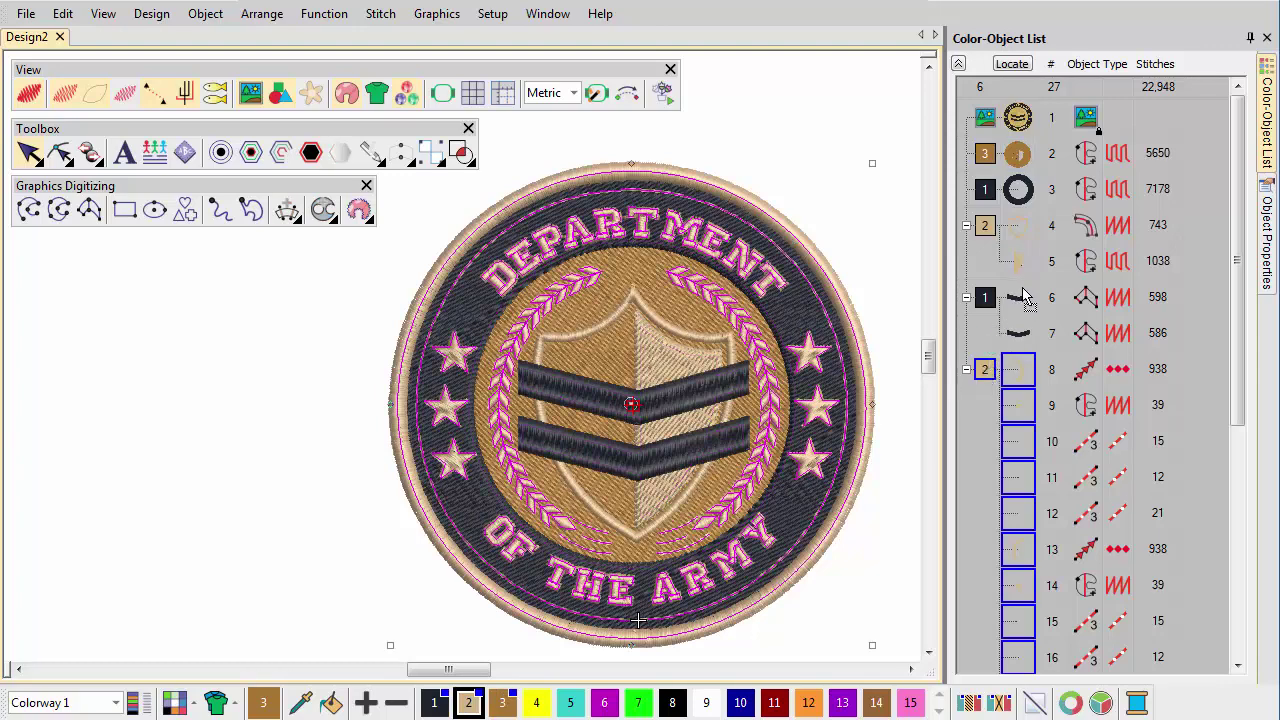
scroll(1025, 295, down, 3)
drag(1235, 368, 1236, 155)
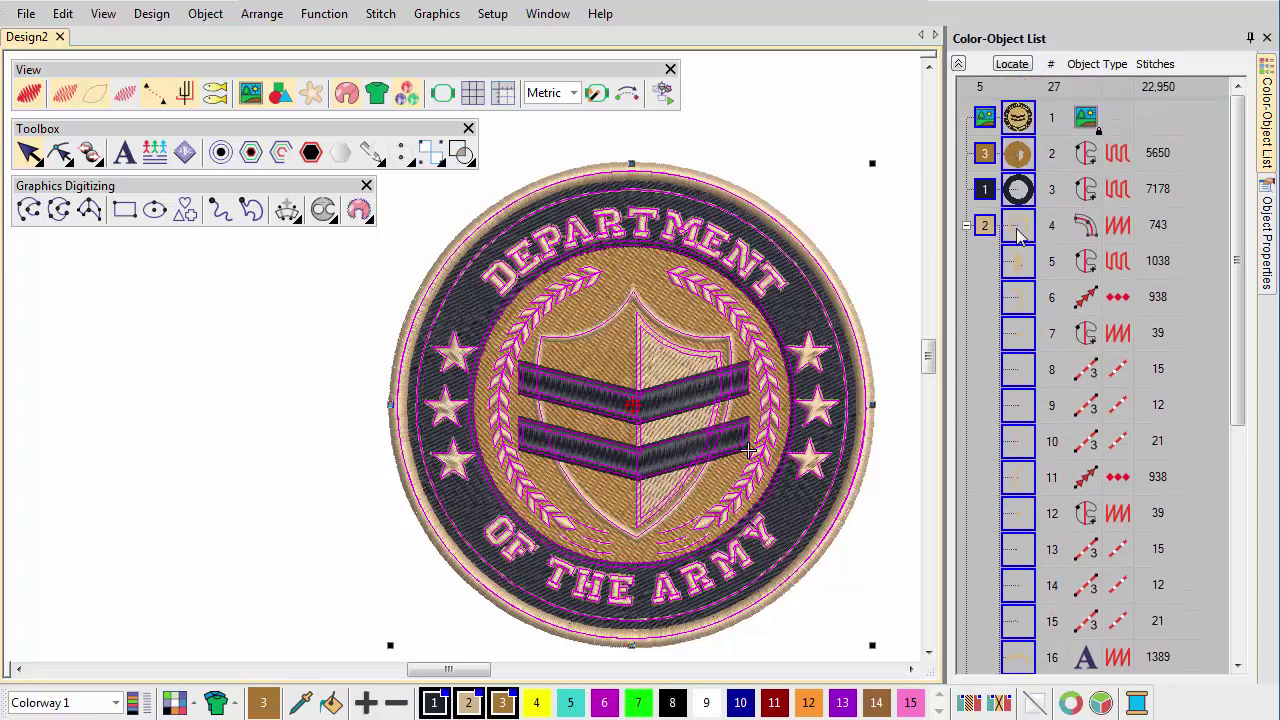
click(262, 14)
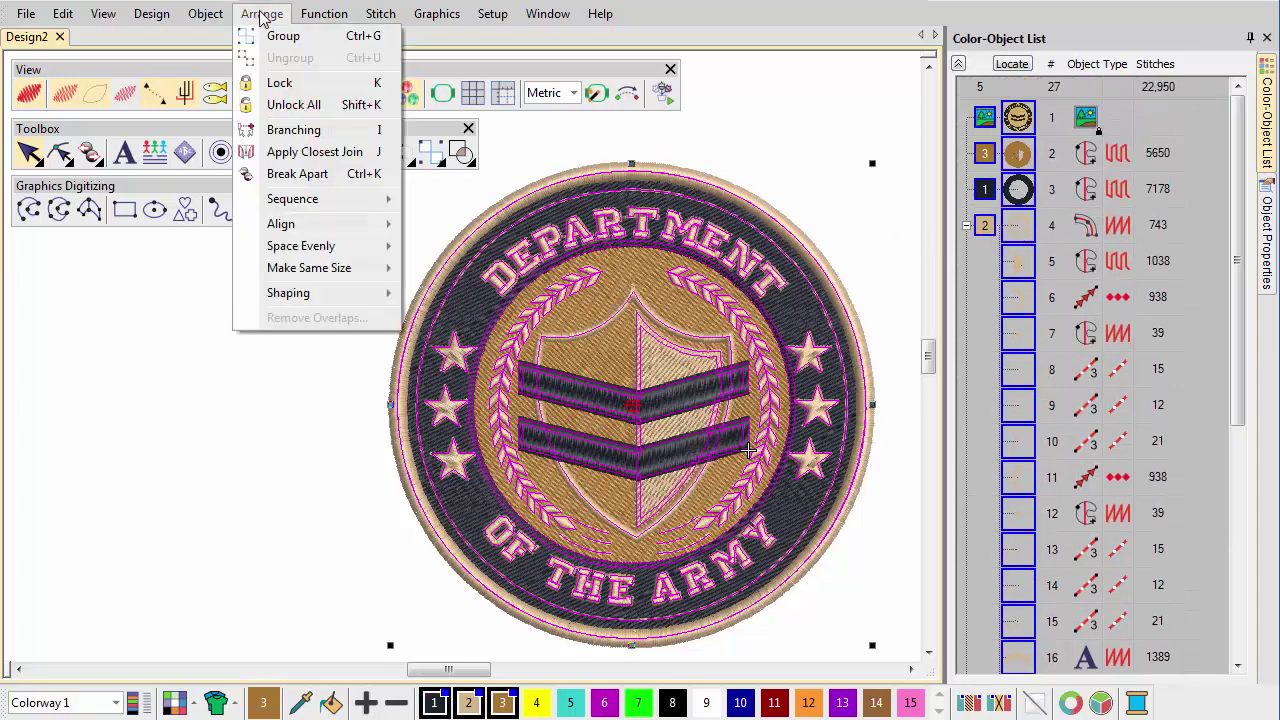
click(279, 153)
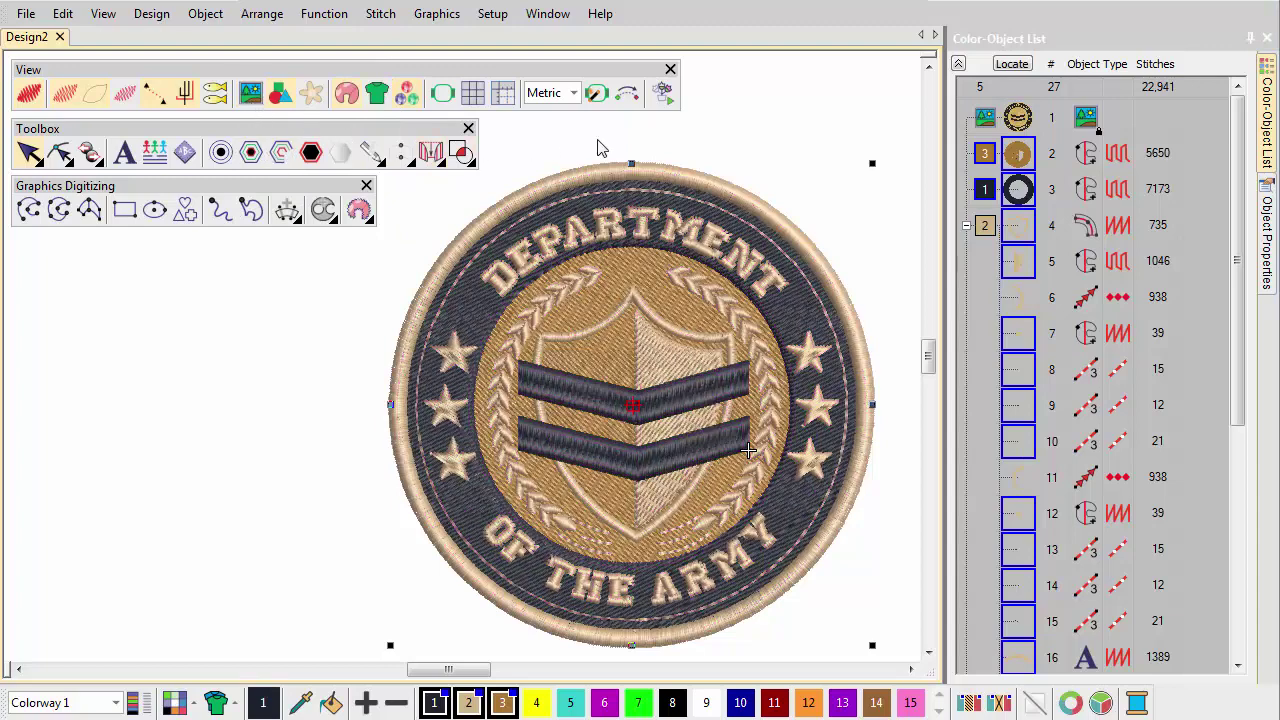
- Preview the stitch sequence, then array the whole badge into 3 columns by 2 rows
click(662, 100)
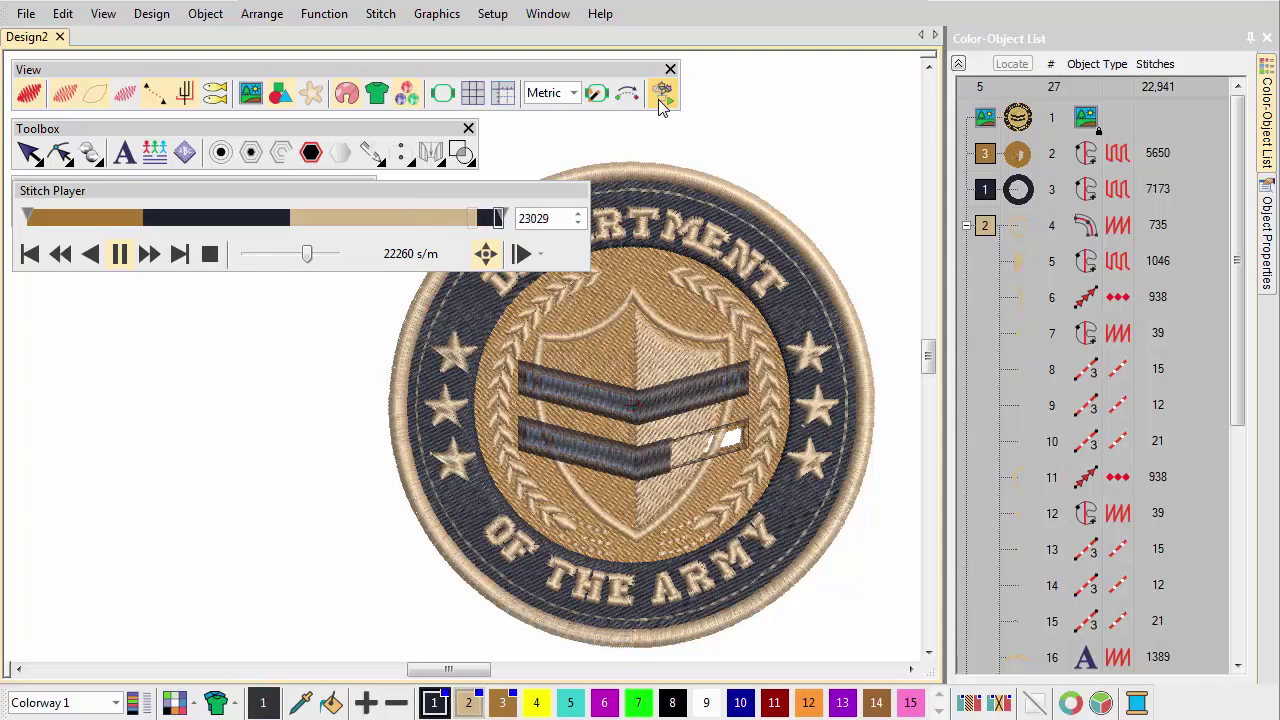
click(209, 254)
drag(618, 158, 886, 404)
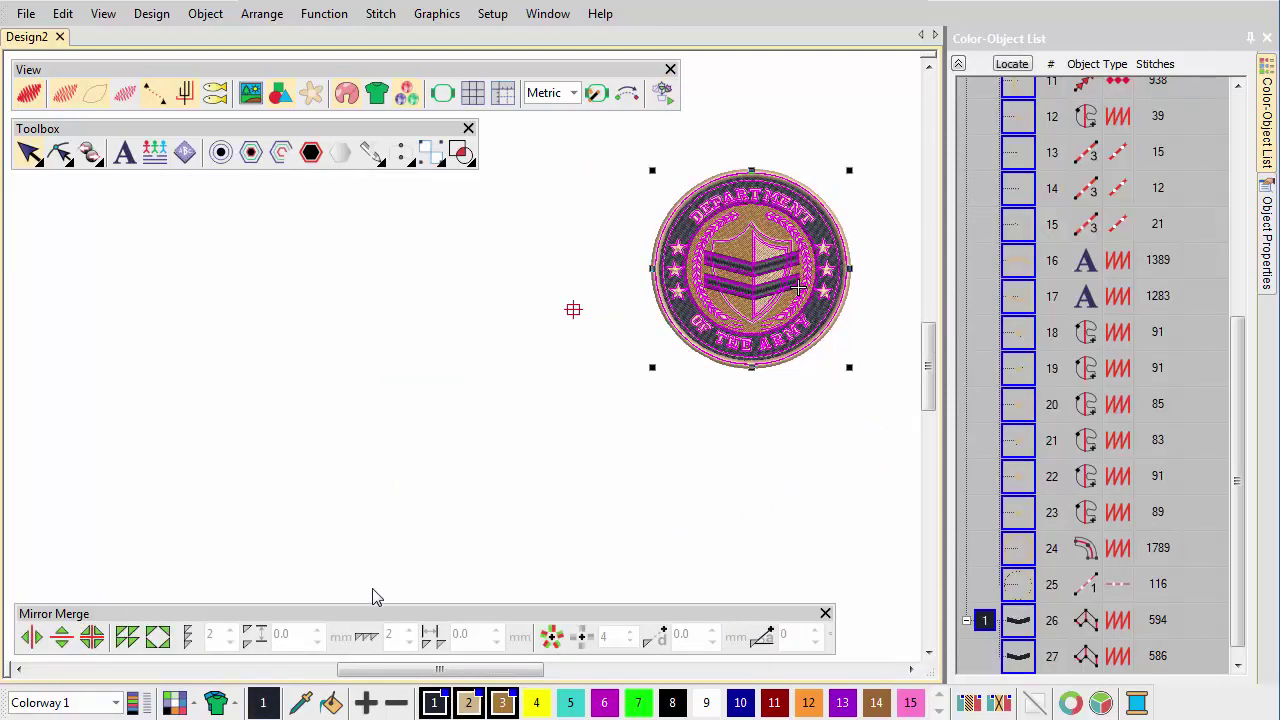
click(131, 640)
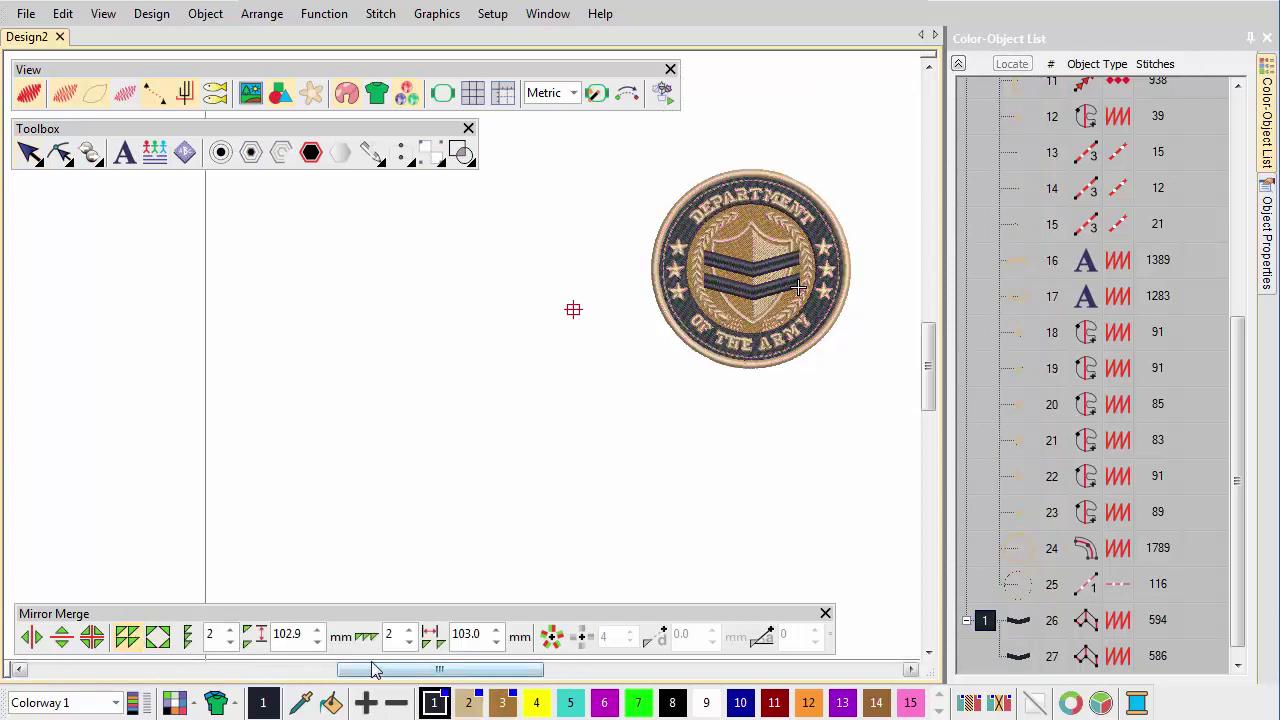
click(408, 630)
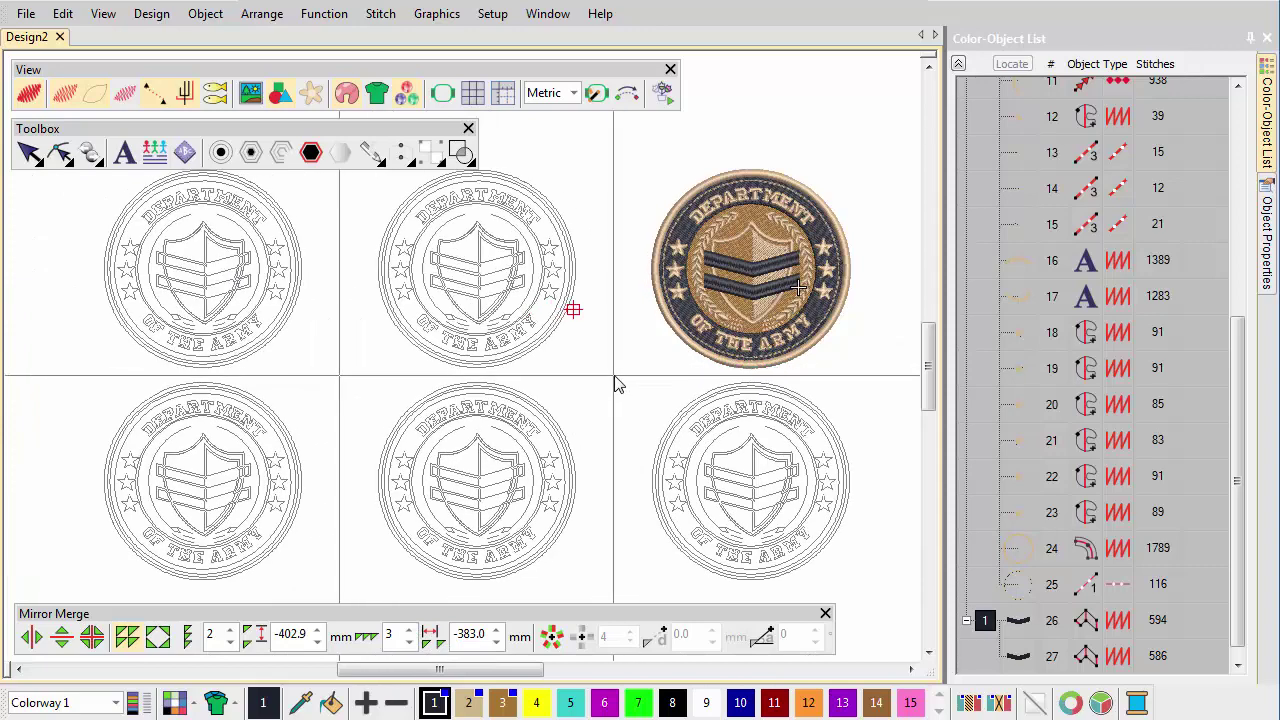
key(Return)
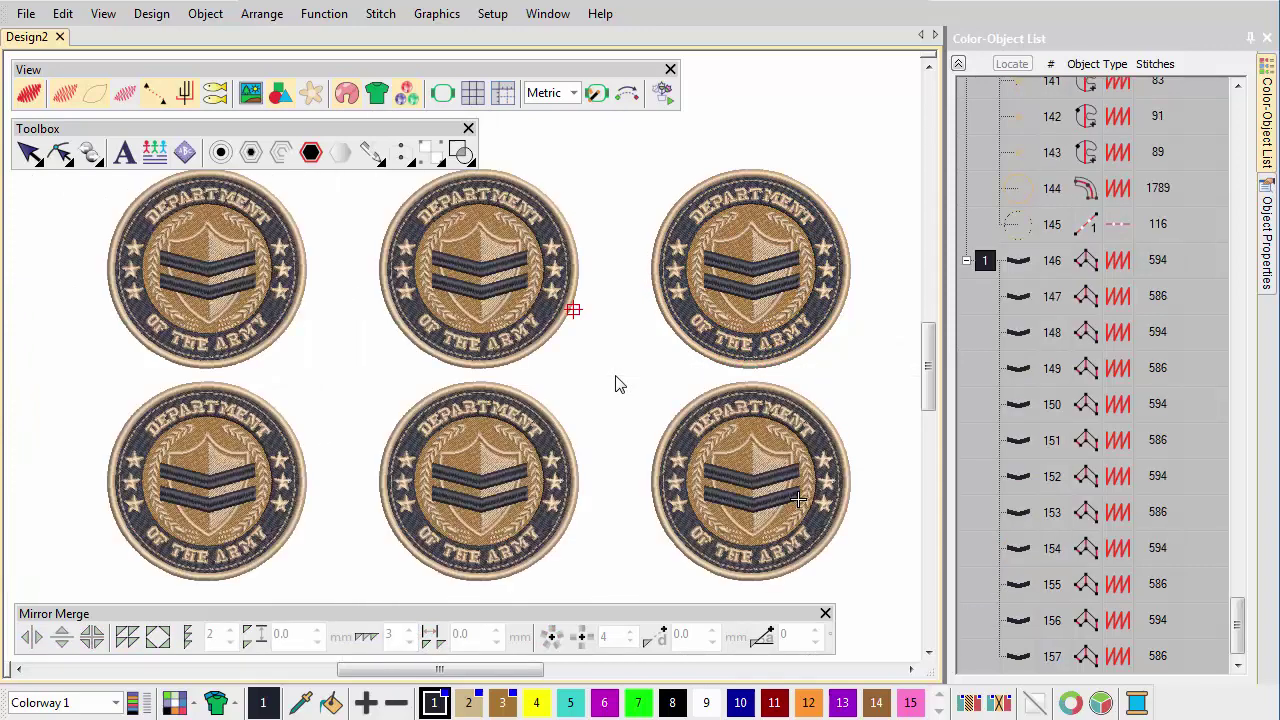